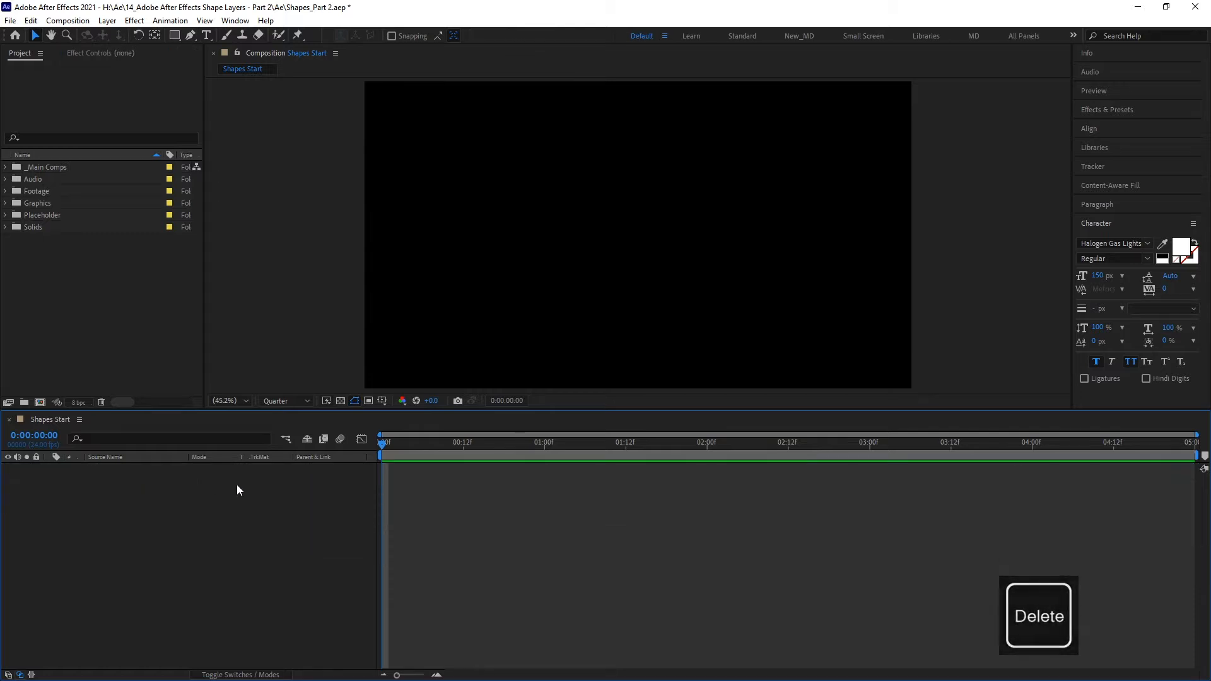
# Step: Draw a closed, six-point, house-like outline with the Pen tool across the composition on a new shape layer
pyautogui.click(191, 36)
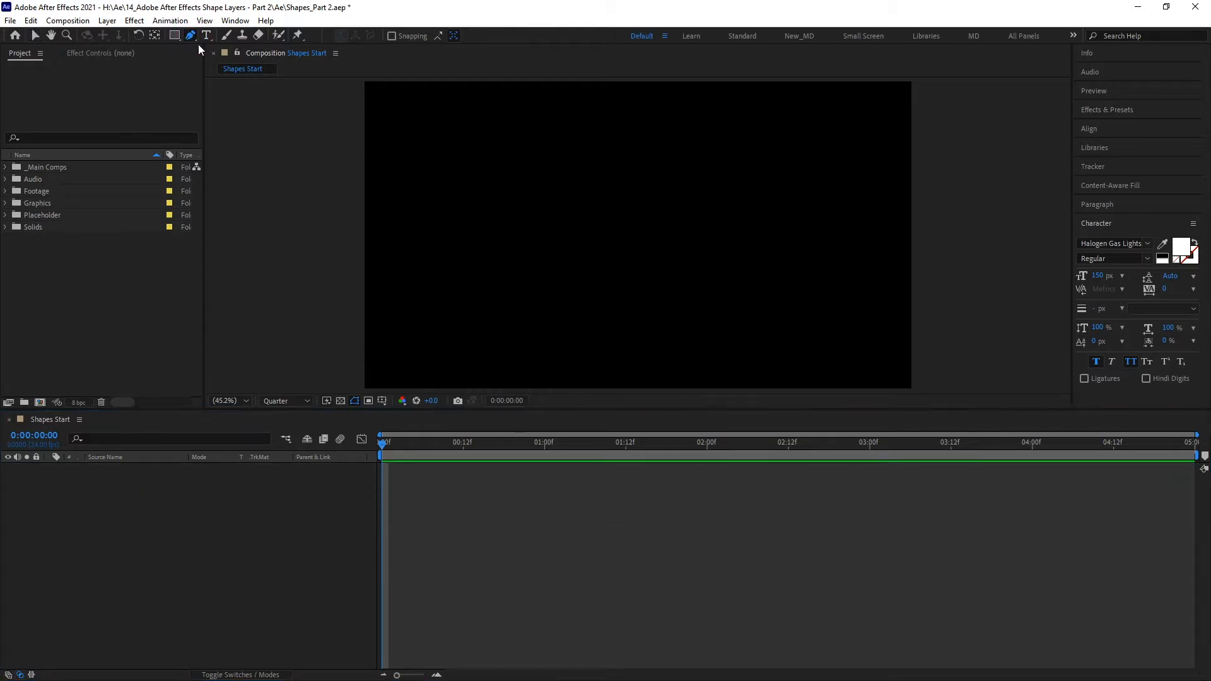
pyautogui.click(422, 306)
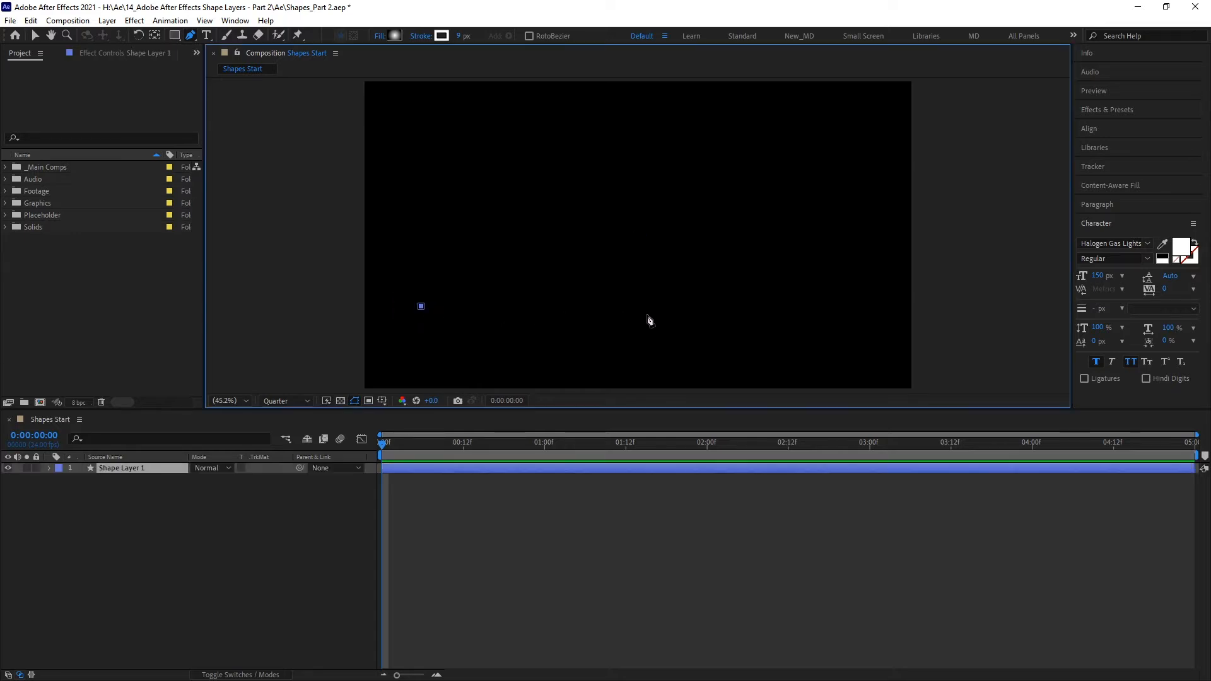
pyautogui.click(794, 307)
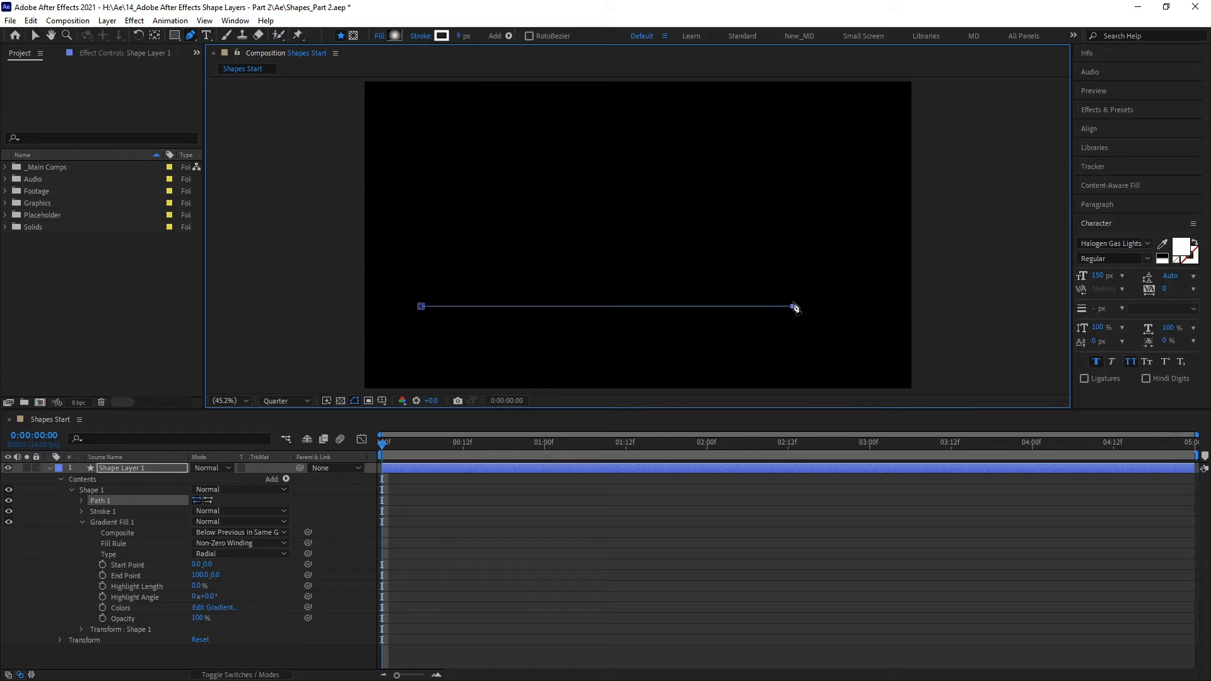
pyautogui.click(792, 247)
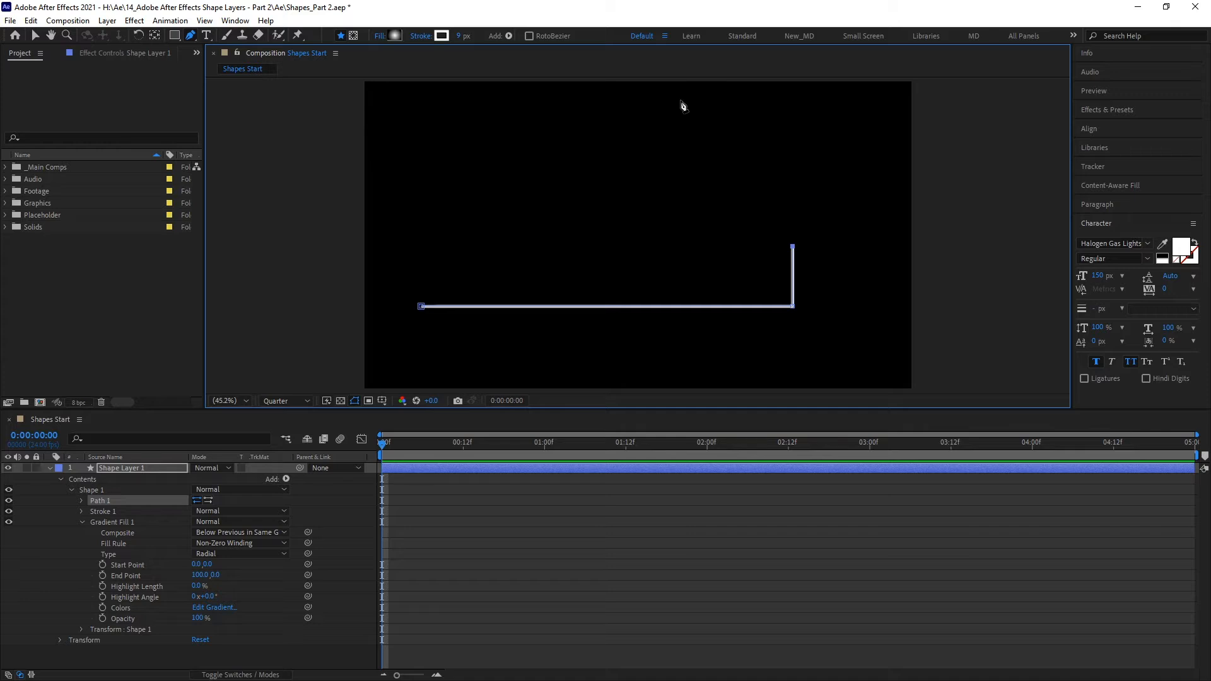
pyautogui.click(651, 103)
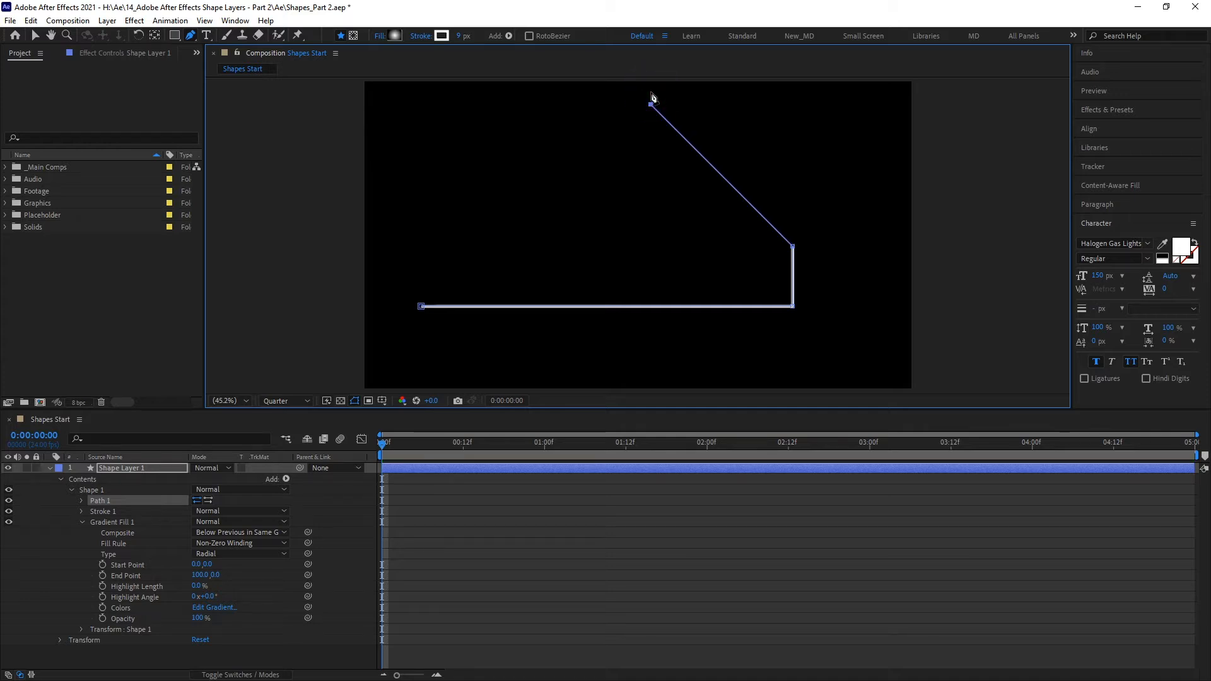
pyautogui.click(532, 194)
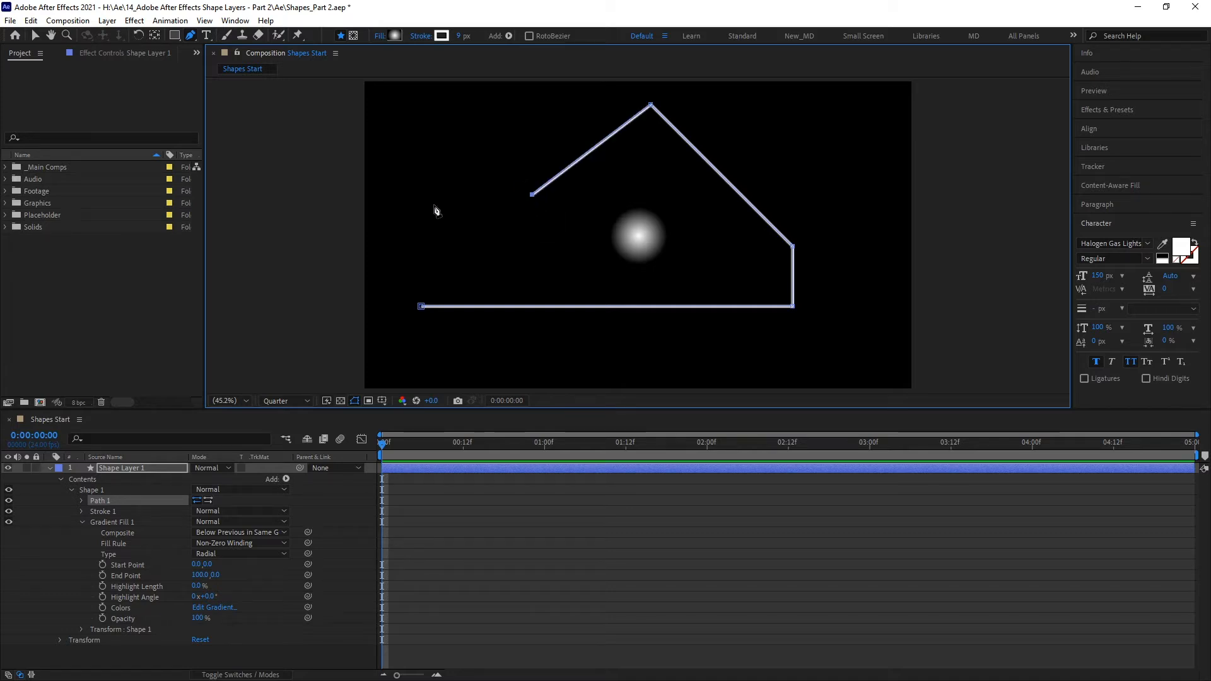
pyautogui.click(412, 195)
pyautogui.click(421, 306)
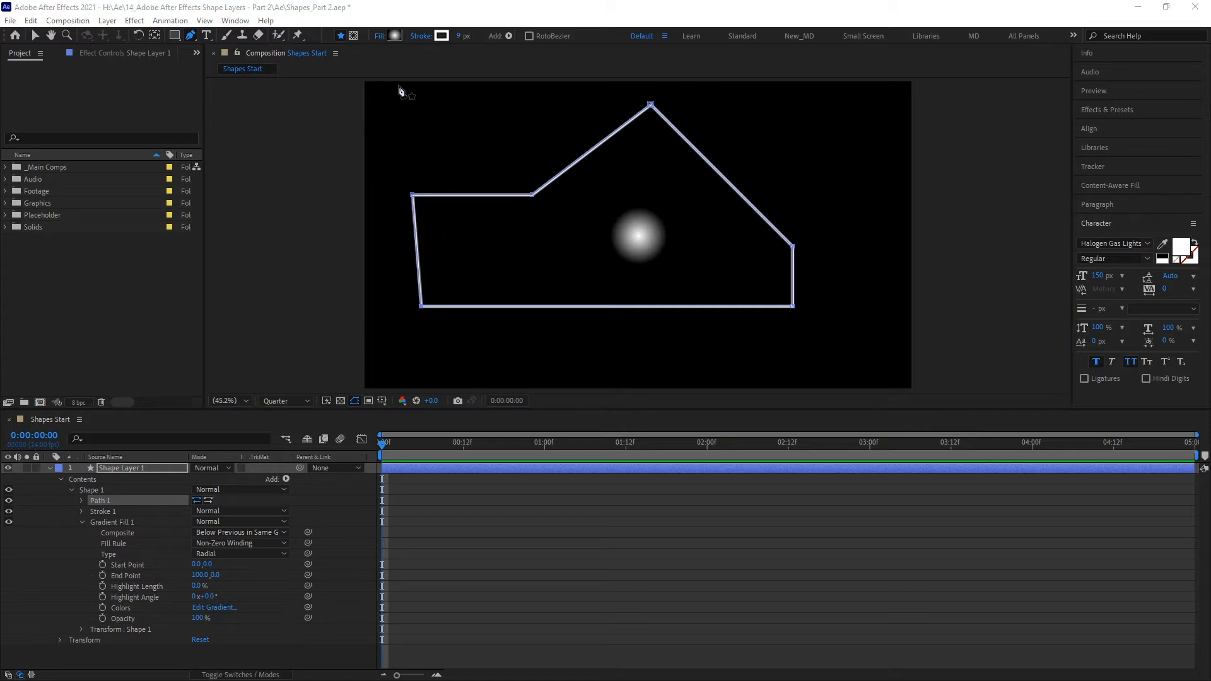
# Step: Set the shape's fill to None so only its outline remains
pyautogui.click(379, 36)
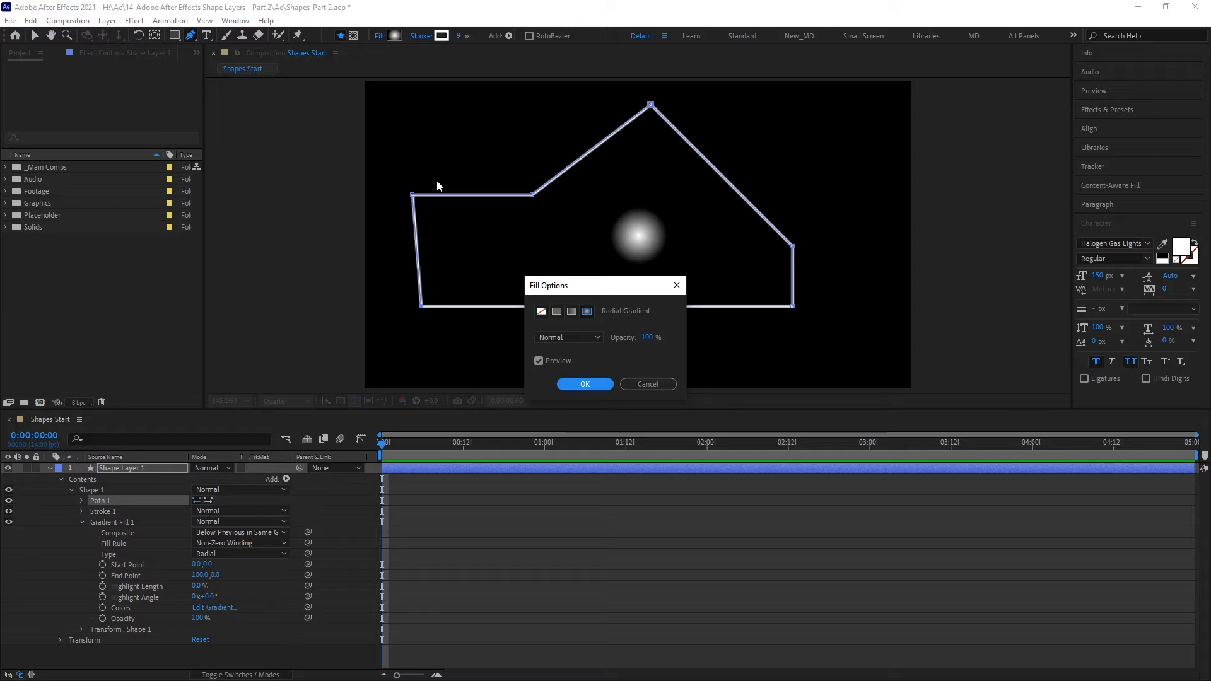
pyautogui.click(541, 311)
pyautogui.click(585, 384)
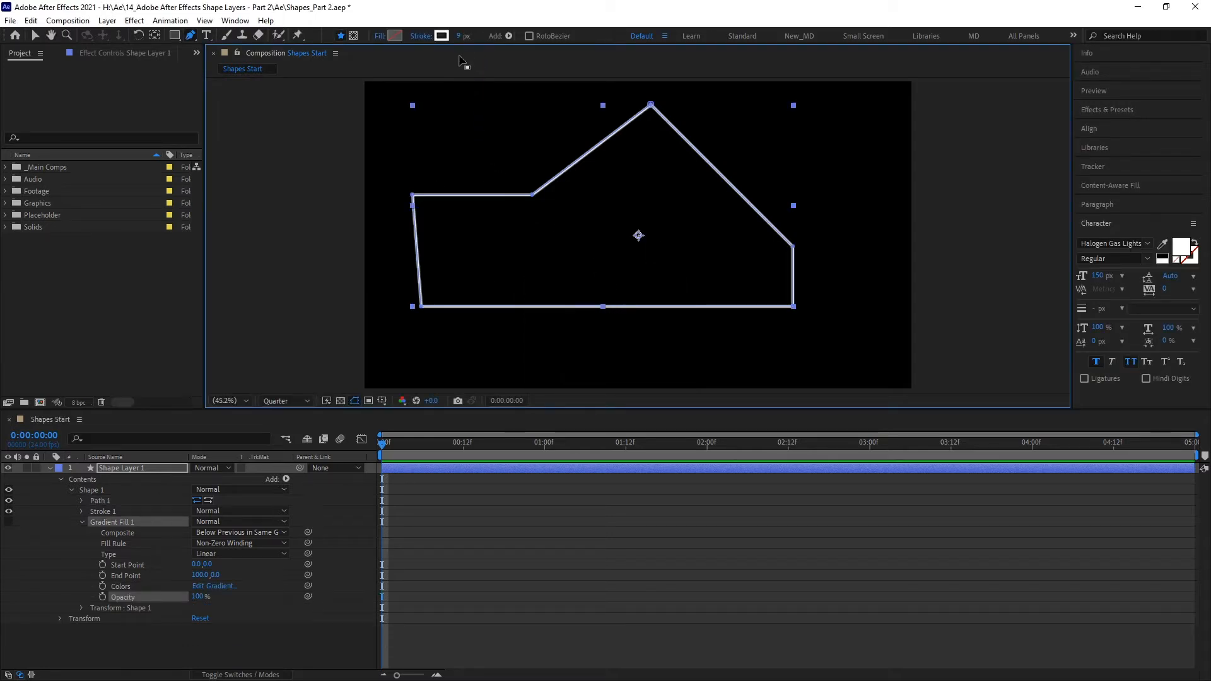
# Step: Set the shape's stroke width to 94 px and its stroke color to red
pyautogui.moveTo(459, 39)
pyautogui.mouseDown()
pyautogui.moveTo(525, 39)
pyautogui.moveTo(489, 41)
pyautogui.mouseUp()
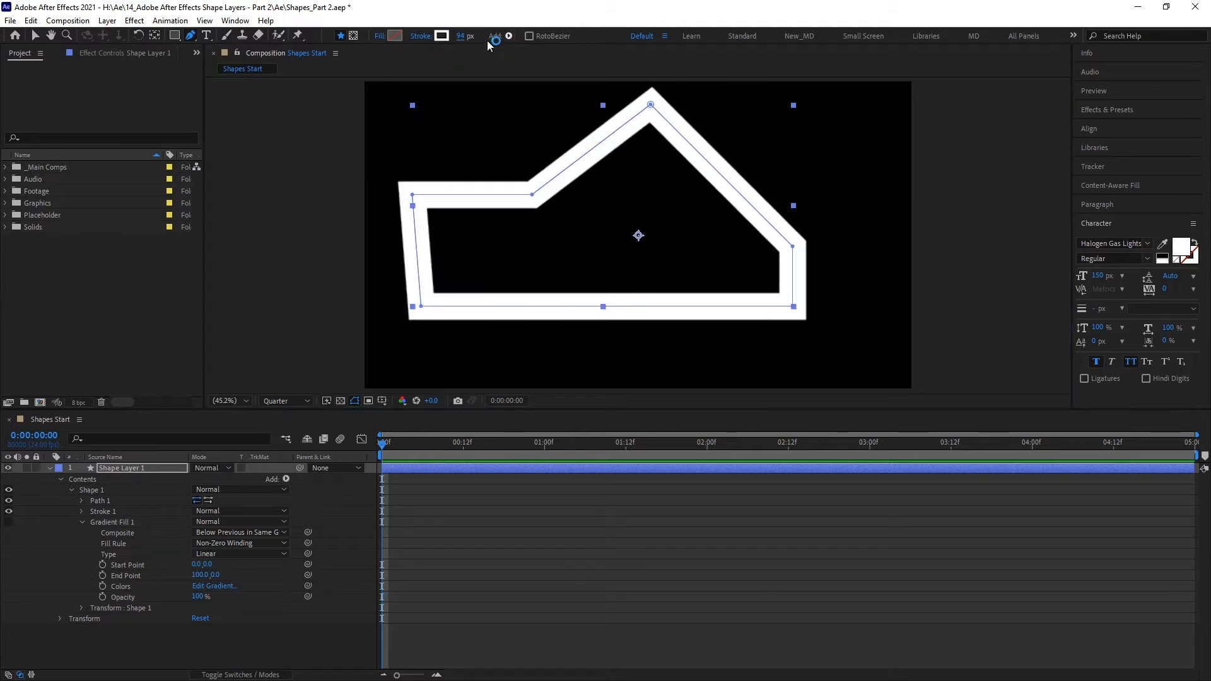
pyautogui.click(445, 37)
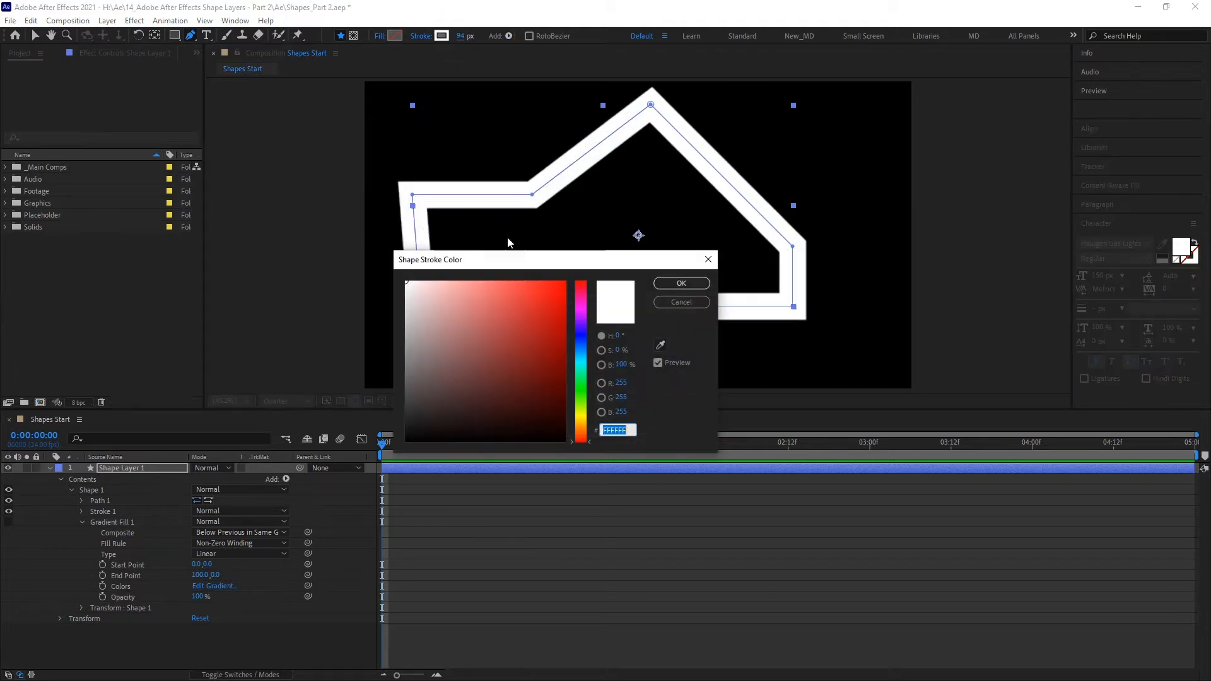
pyautogui.moveTo(524, 295); pyautogui.dragTo(569, 315)
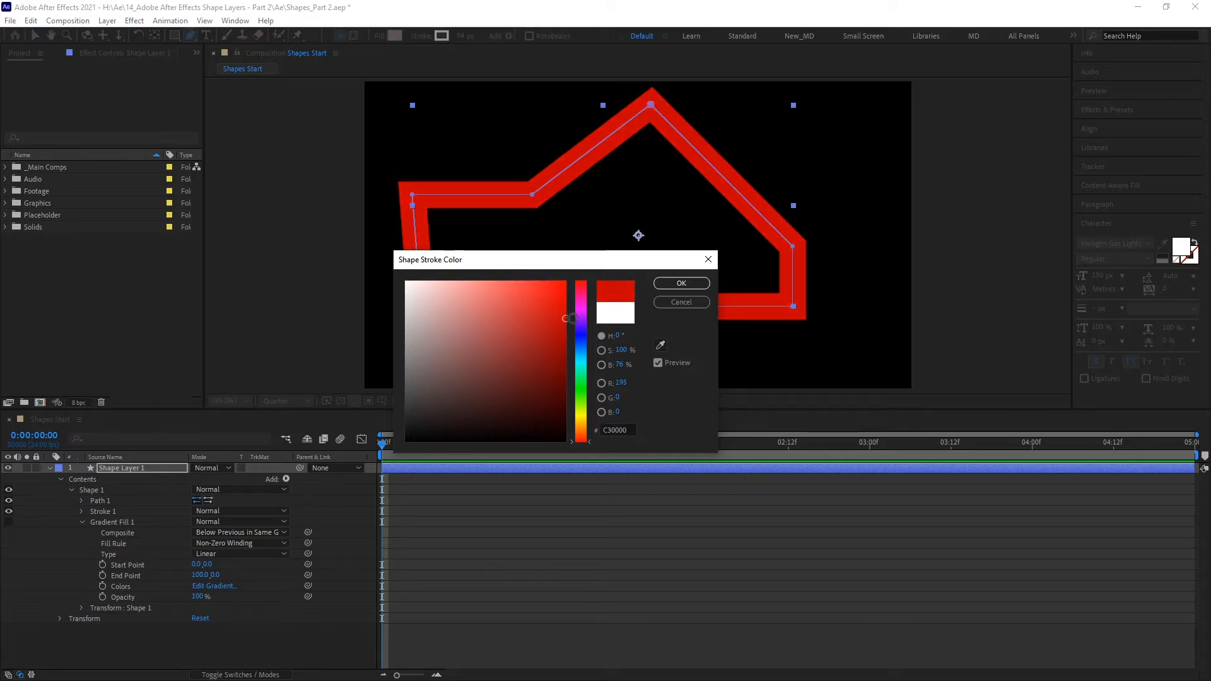
pyautogui.click(679, 283)
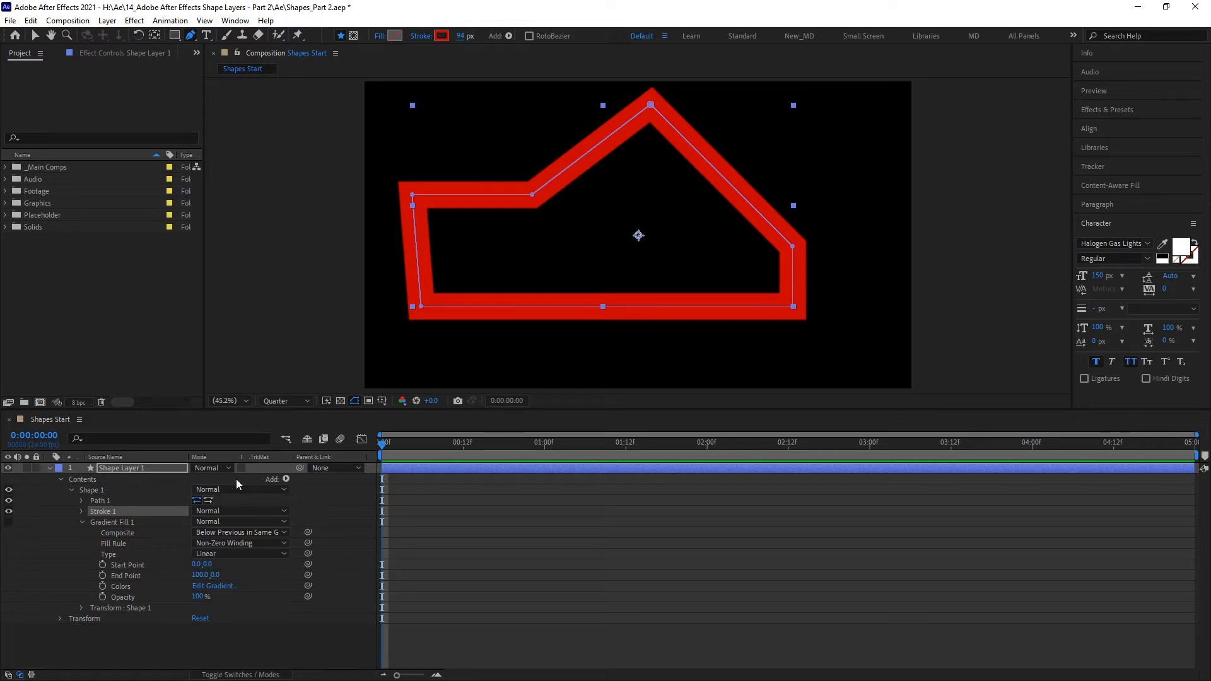
# Step: Add Trim Paths to the shape and expand its properties, enlarging the timeline area for more room
pyautogui.click(286, 479)
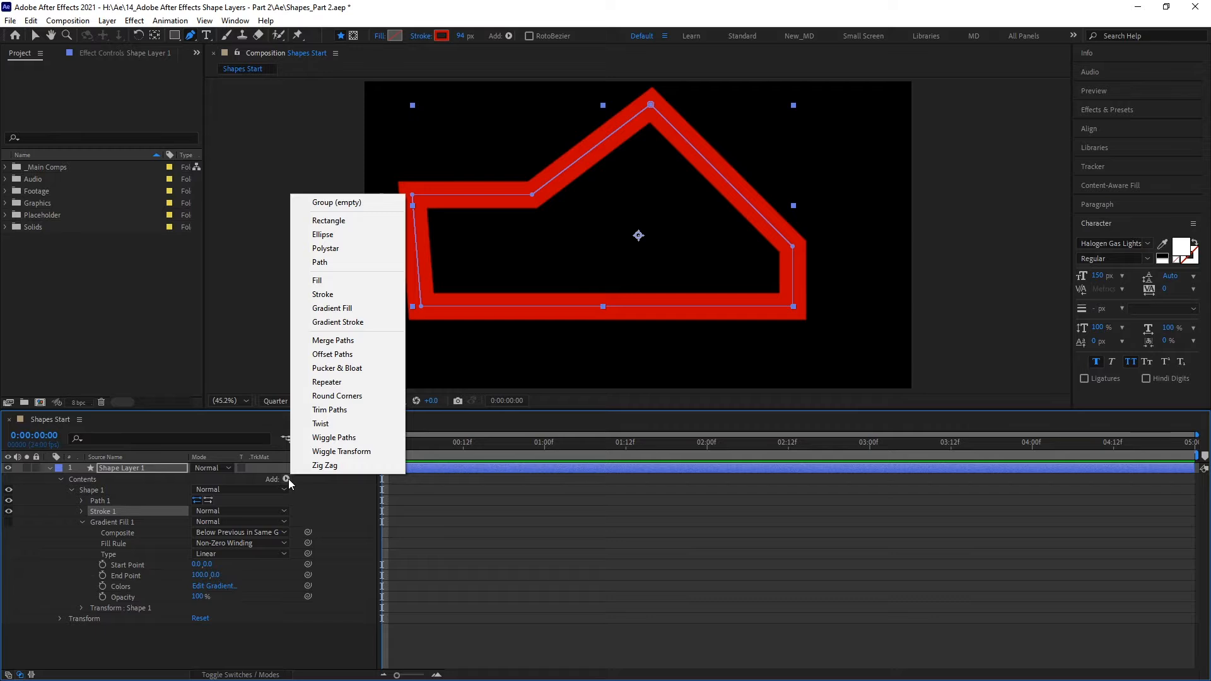
pyautogui.click(374, 411)
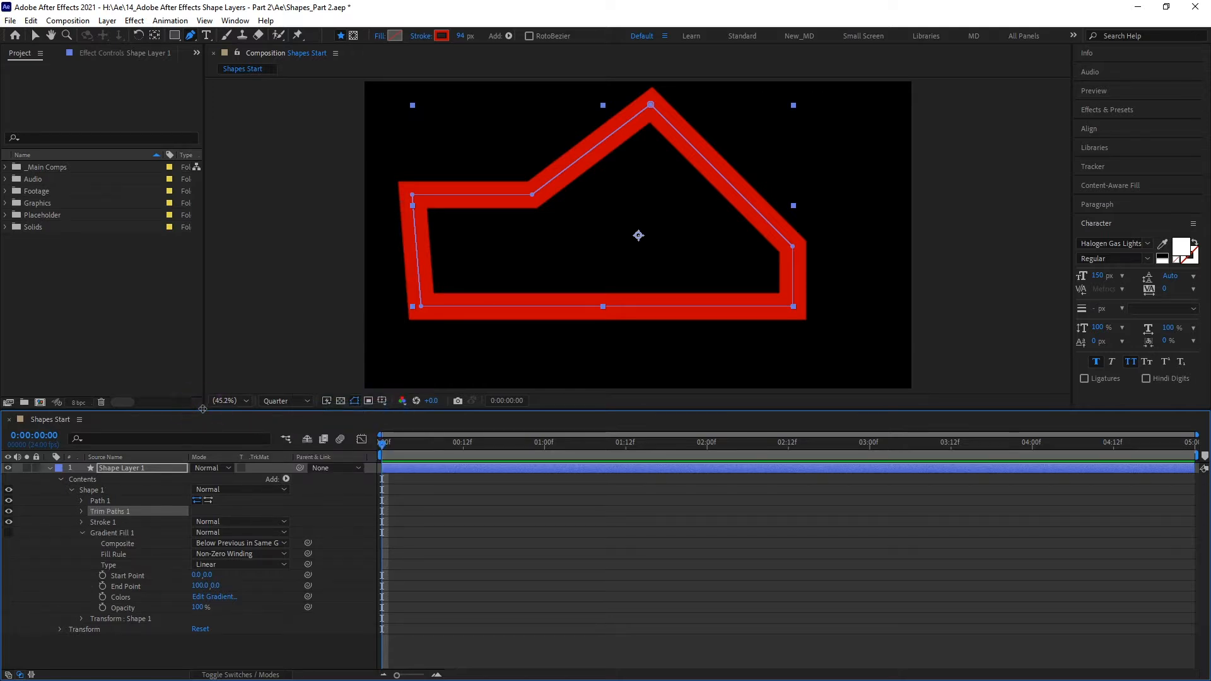
pyautogui.moveTo(202, 408); pyautogui.dragTo(218, 361)
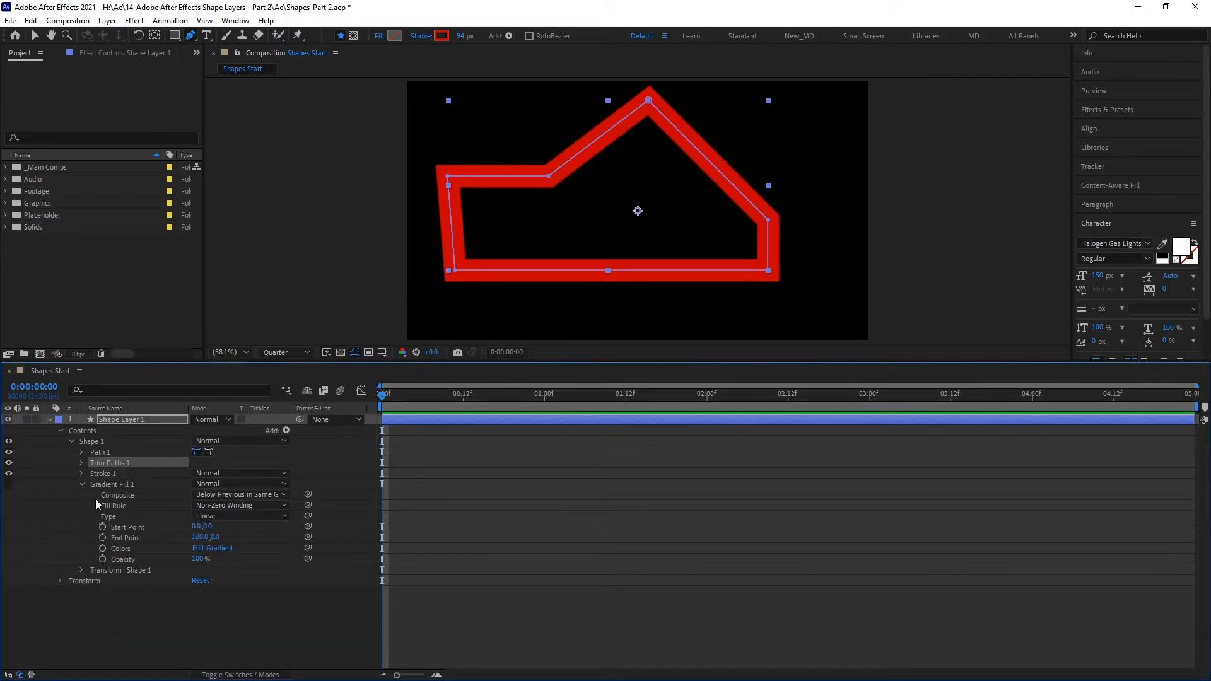
pyautogui.click(81, 463)
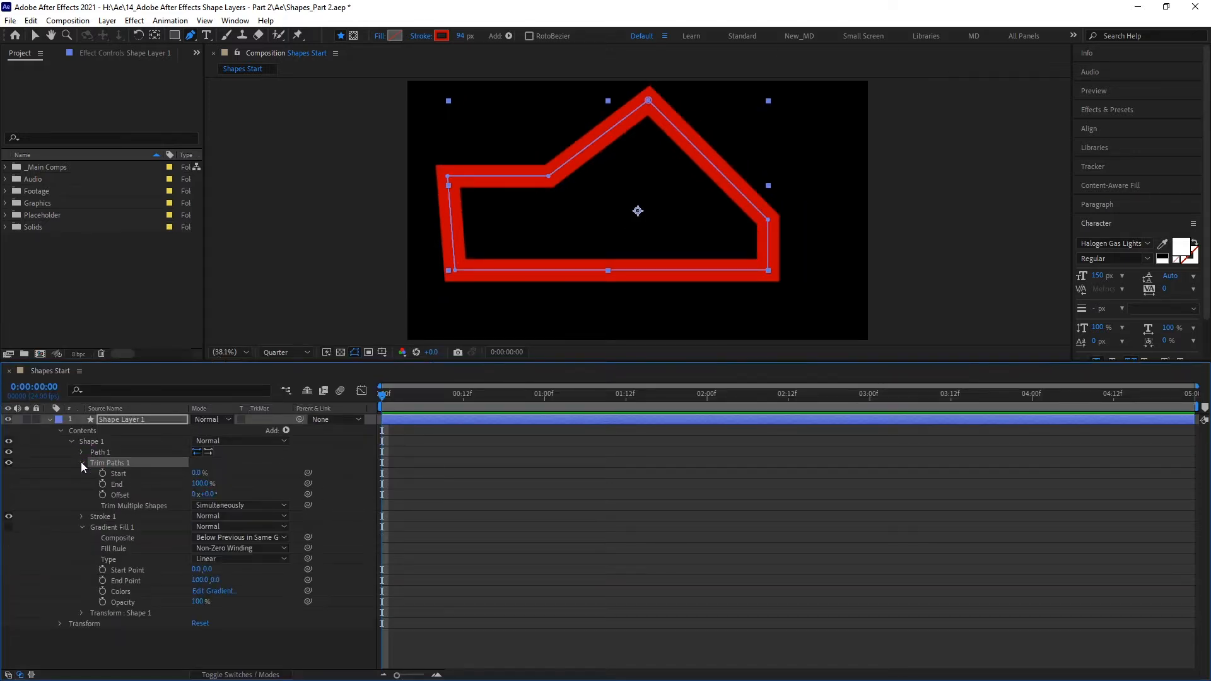
# Step: Try out the Trim Paths values, with Start at 23%, End at 80% and Offset at 103°
pyautogui.click(200, 484)
pyautogui.write('35')
pyautogui.press('Return')
pyautogui.moveTo(146, 483)
pyautogui.mouseDown()
pyautogui.moveTo(107, 484)
pyautogui.moveTo(265, 484)
pyautogui.moveTo(129, 484)
pyautogui.moveTo(240, 474)
pyautogui.moveTo(182, 480)
pyautogui.moveTo(213, 495)
pyautogui.moveTo(381, 494)
pyautogui.moveTo(279, 495)
pyautogui.mouseUp()
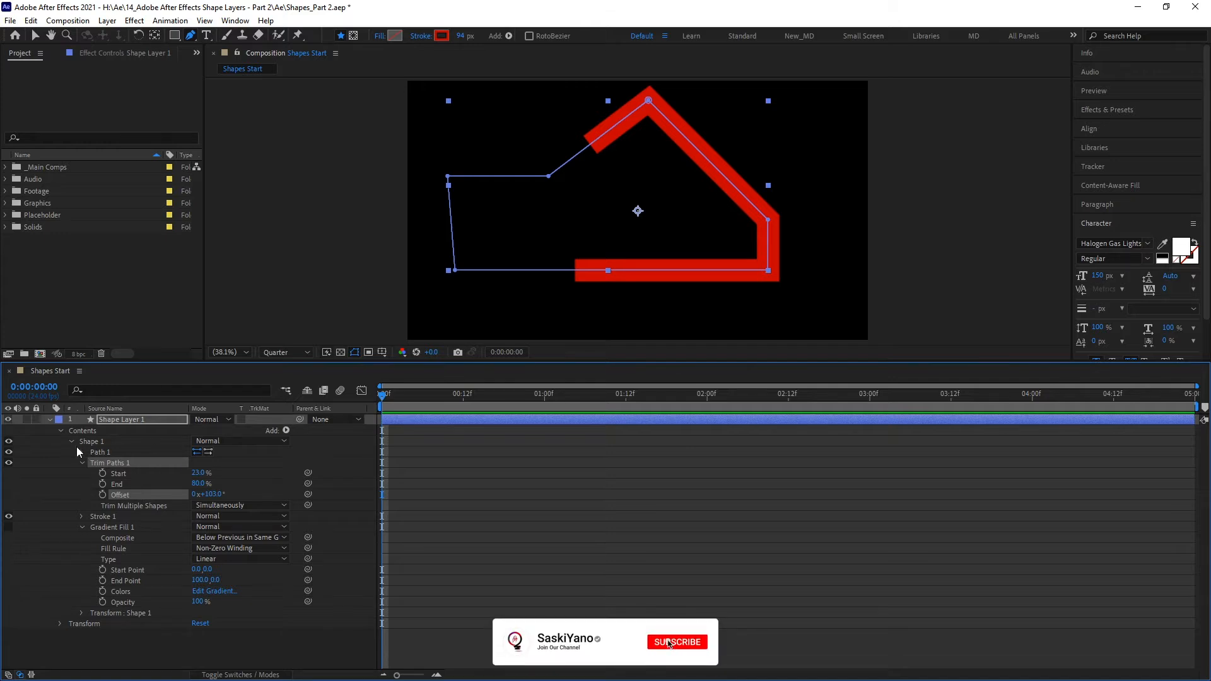
# Step: Set the stroke's line cap to Round Cap and its line join to Round Join
pyautogui.click(82, 517)
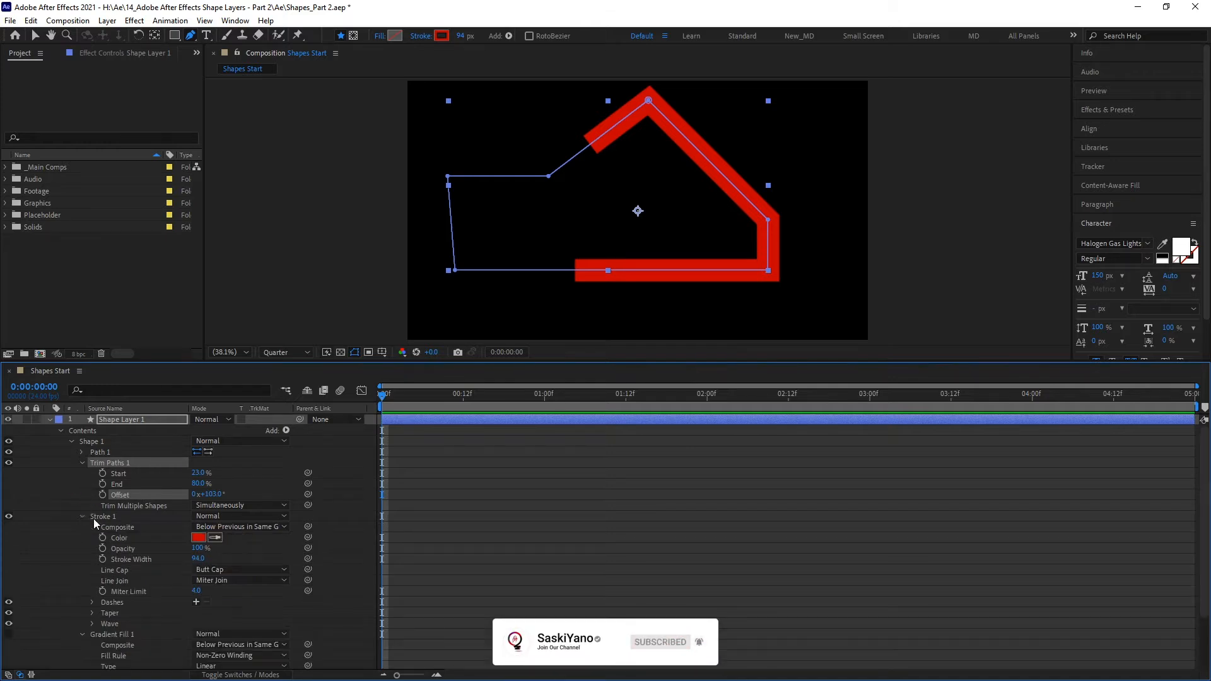
pyautogui.click(260, 570)
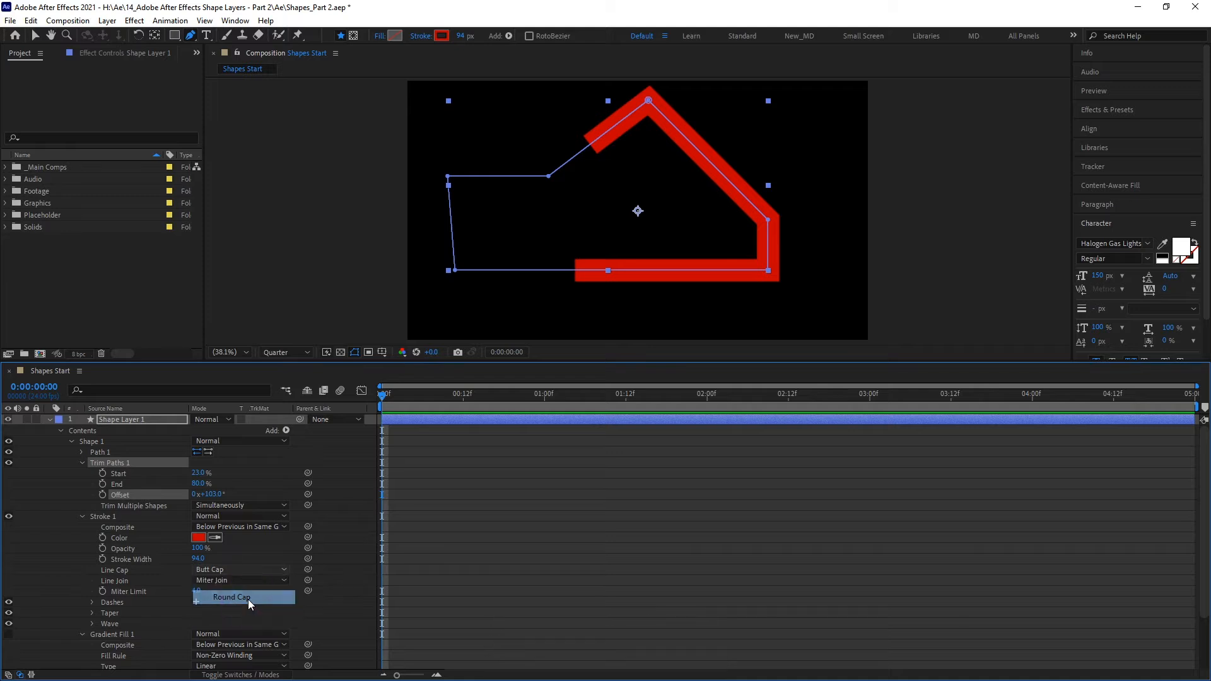
pyautogui.click(248, 598)
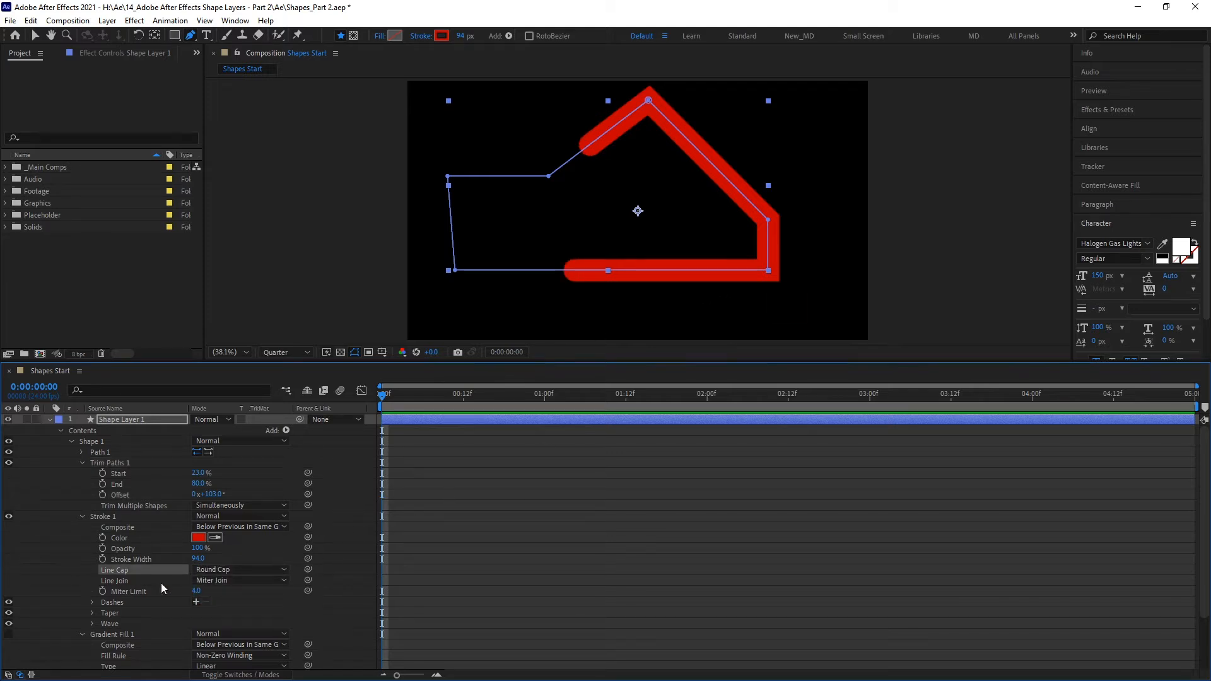
pyautogui.click(243, 580)
pyautogui.click(247, 607)
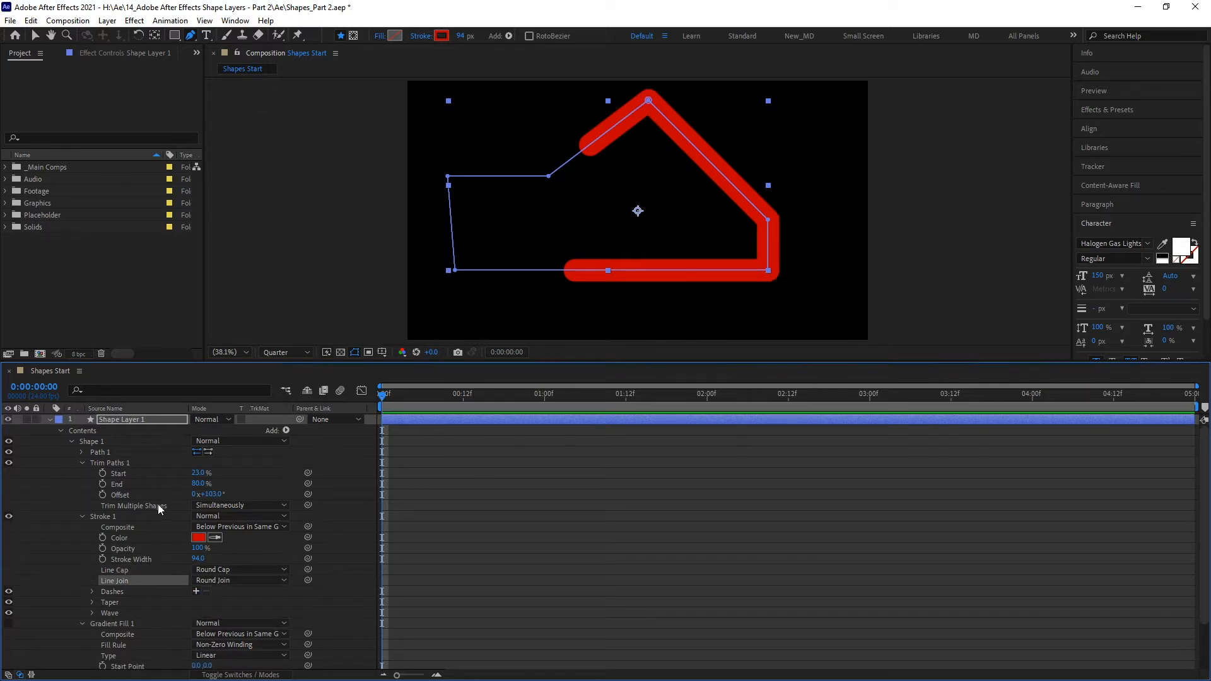
# Step: Keyframe the Trim Paths Offset from 103° at the first frame to 331° at 0:00:00:13
pyautogui.click(102, 494)
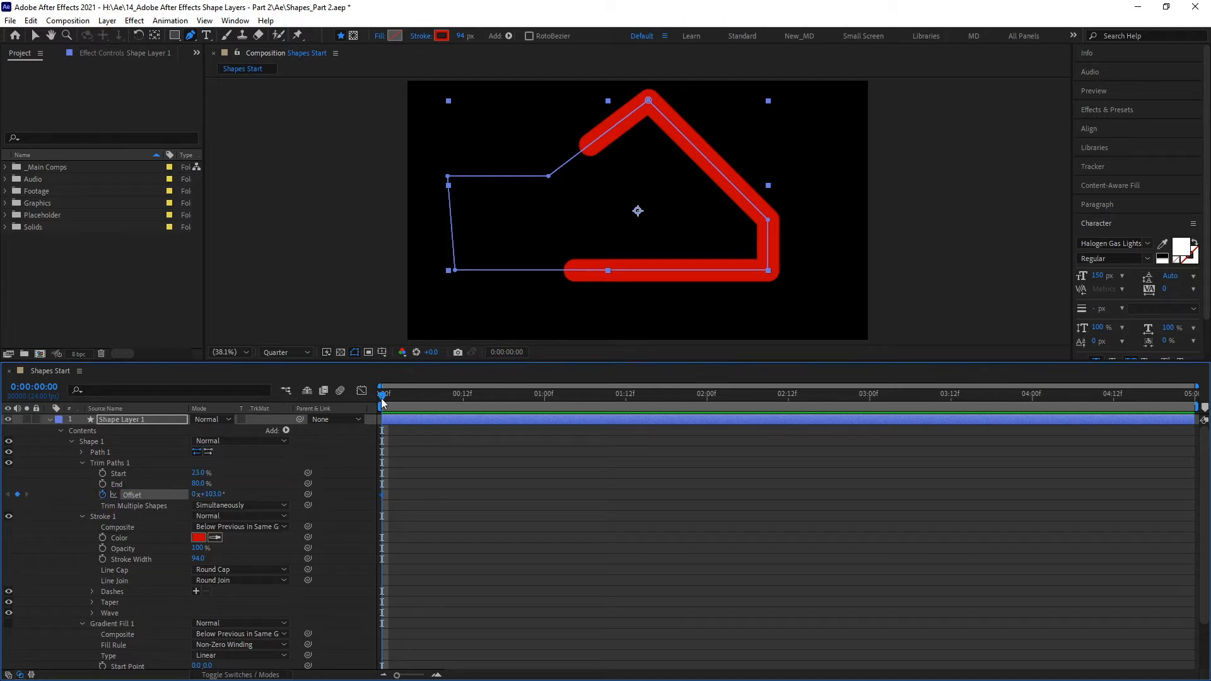
pyautogui.moveTo(383, 396); pyautogui.dragTo(470, 403)
pyautogui.moveTo(215, 495); pyautogui.dragTo(357, 491)
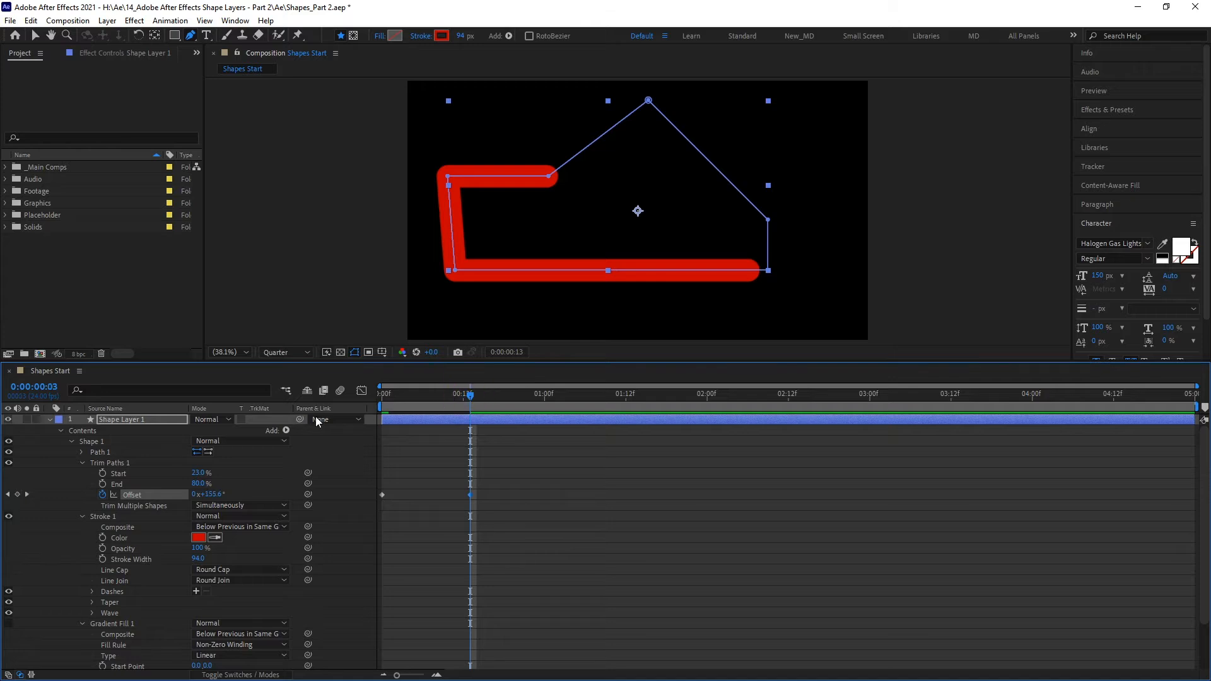
# Step: Play the Offset animation from the beginning and return to the first frame
pyautogui.press('Home')
pyautogui.click(623, 469)
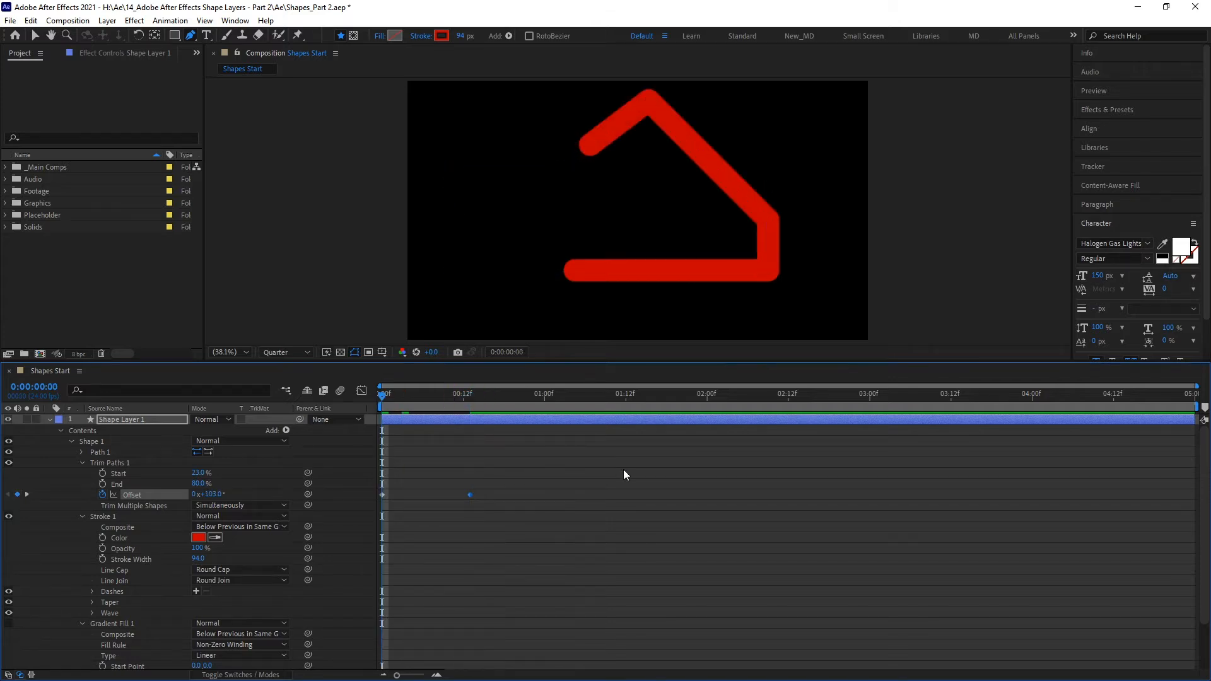
pyautogui.press('space')
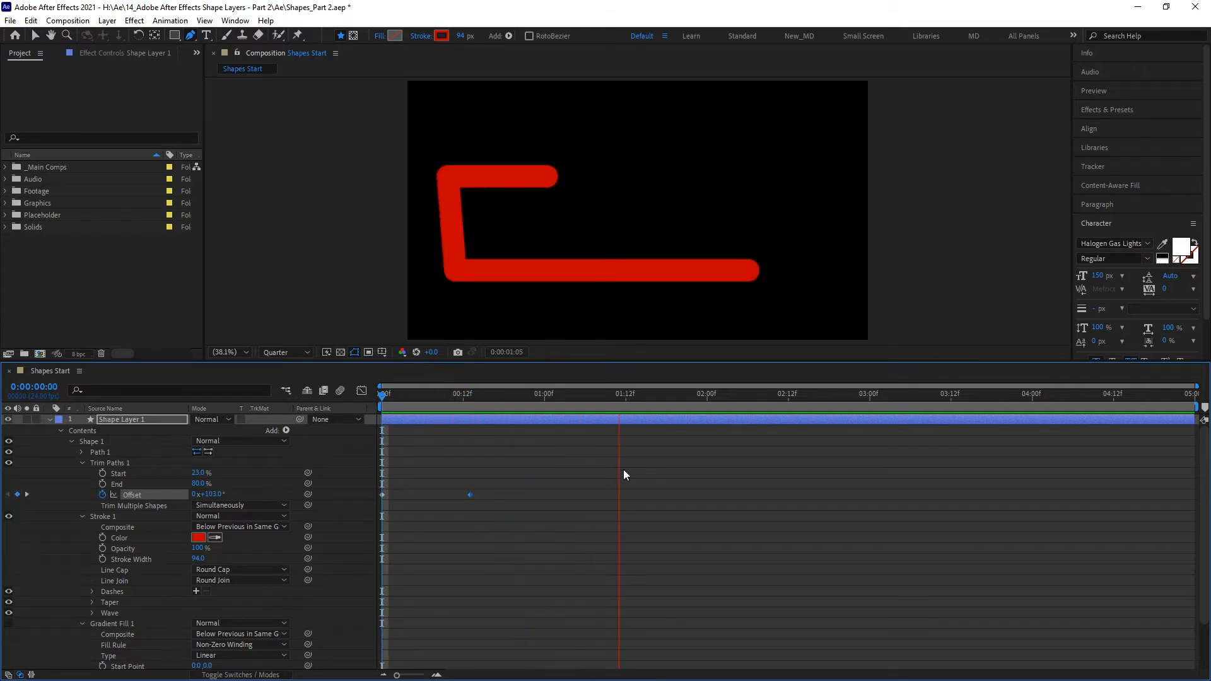
pyautogui.press('space')
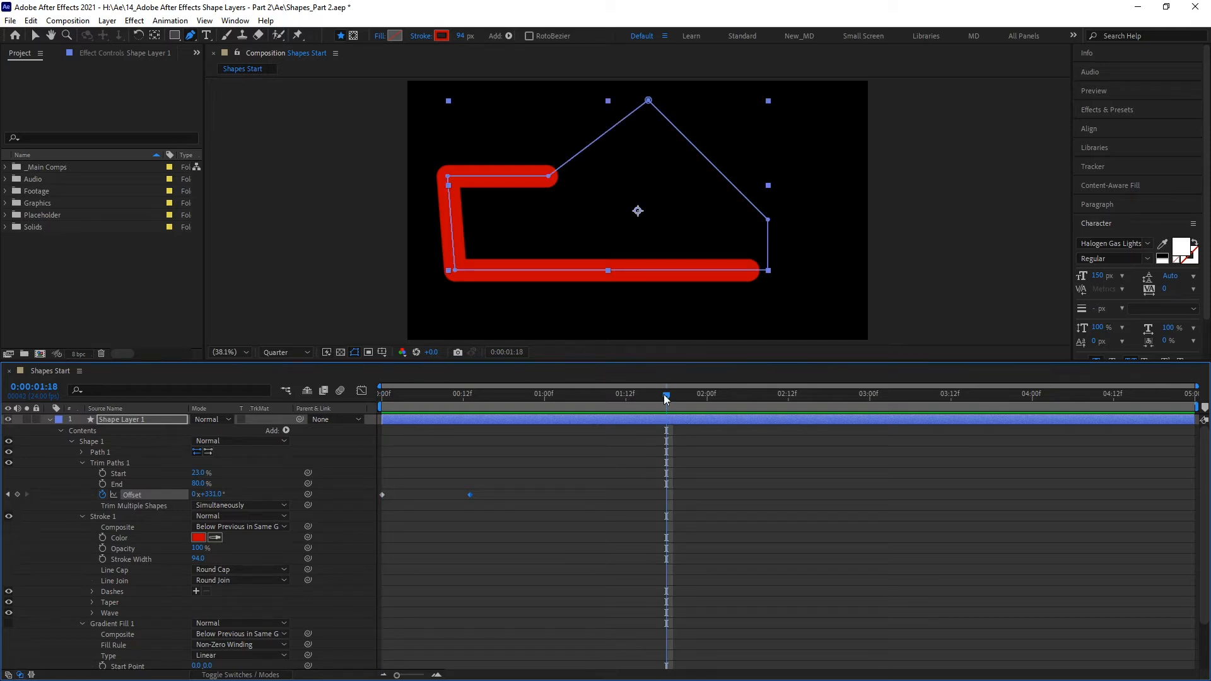
pyautogui.moveTo(440, 414); pyautogui.dragTo(315, 423)
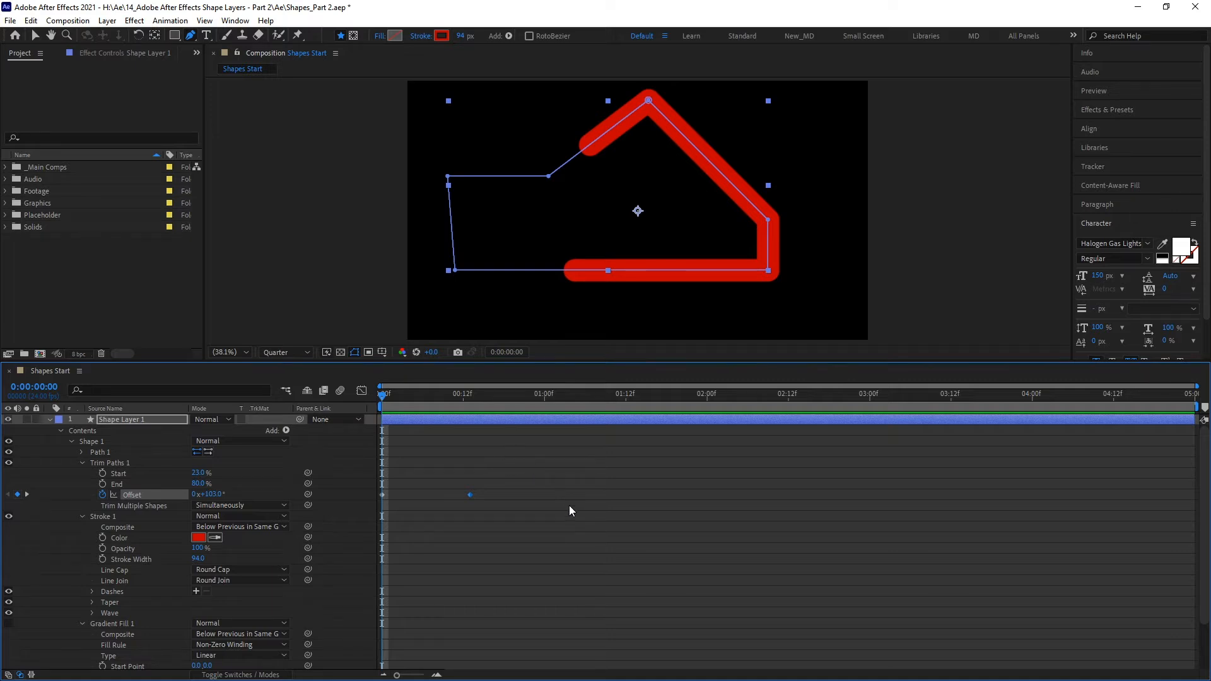
# Step: Reset the Trim Paths Start, End and Offset properties to their defaults, clearing the Offset keyframes
pyautogui.click(126, 474)
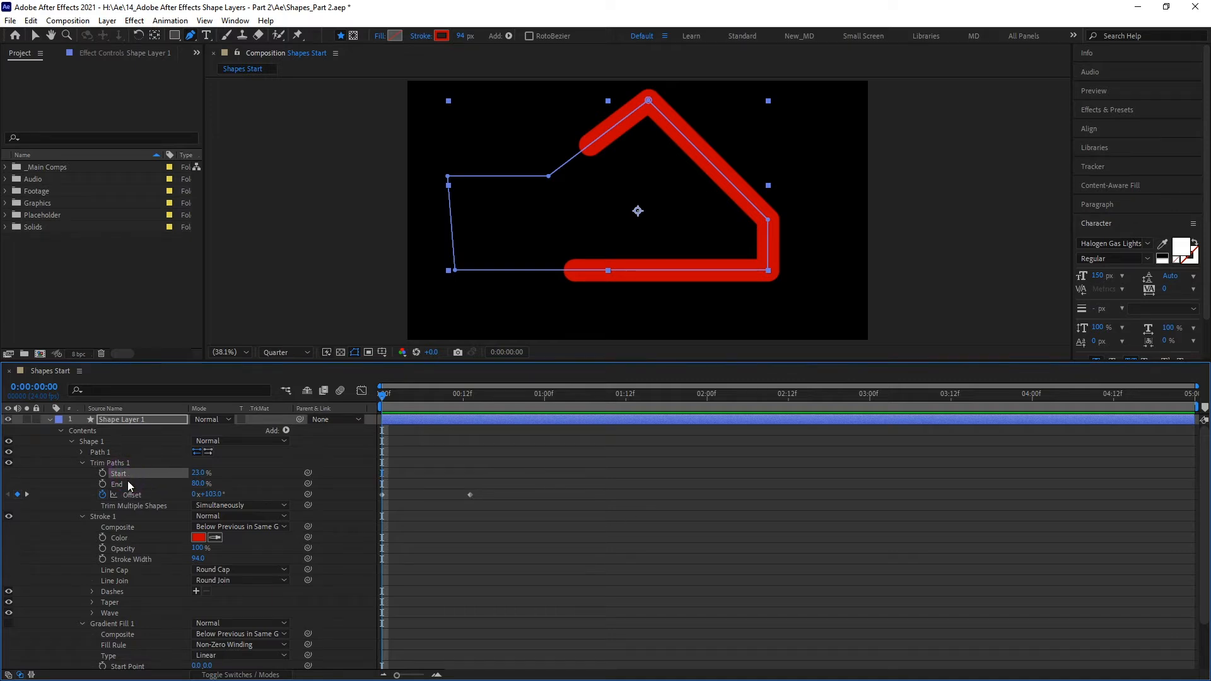
pyautogui.keyDown('shift'); pyautogui.click(128, 496); pyautogui.keyUp('shift')
pyautogui.rightClick(128, 496)
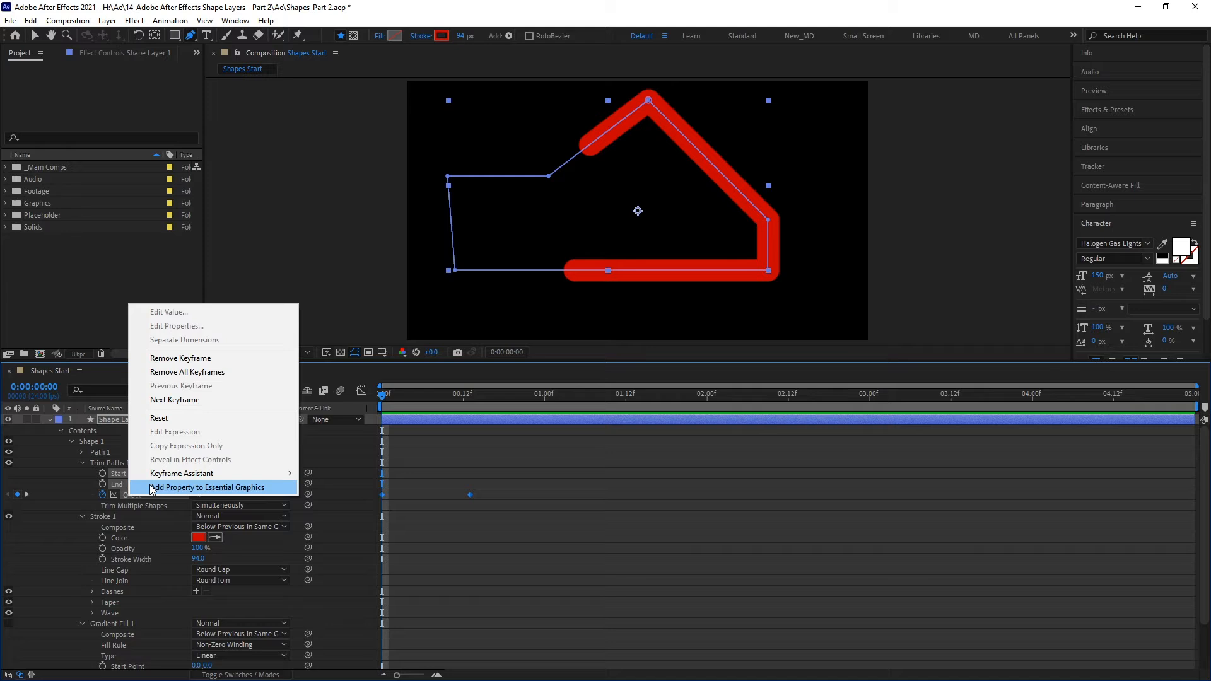
pyautogui.click(161, 419)
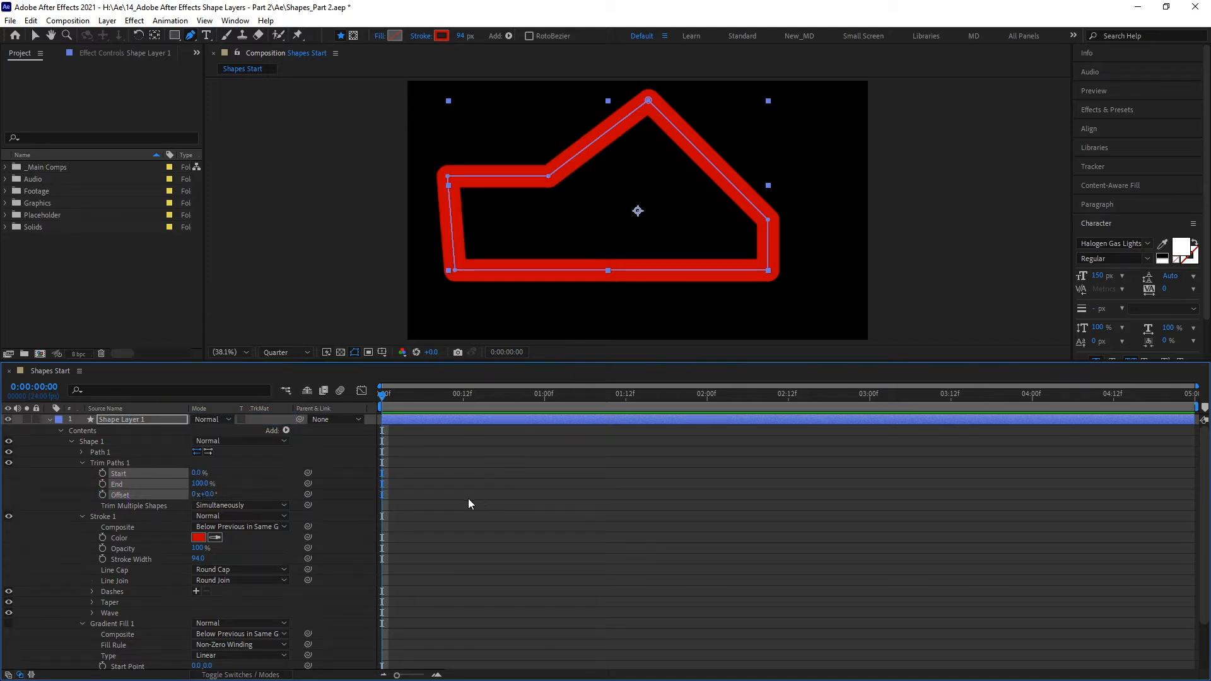
# Step: Add a Trim Paths End keyframe of 0% at the first frame
pyautogui.click(157, 464)
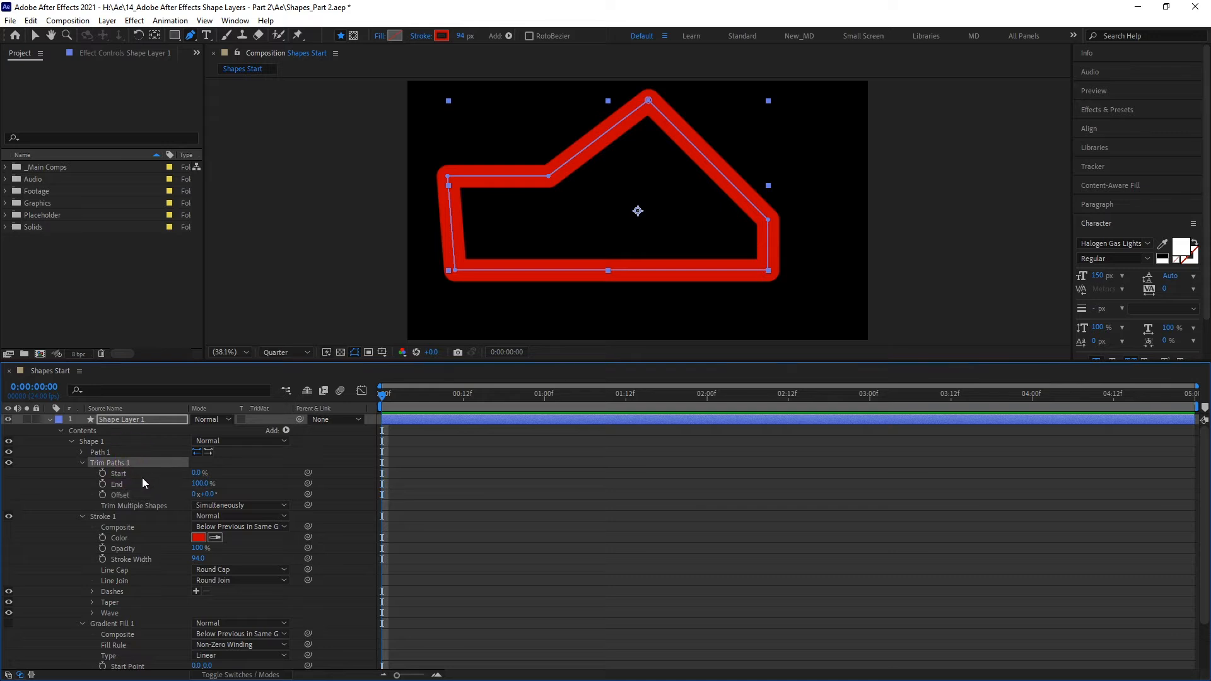
pyautogui.click(138, 477)
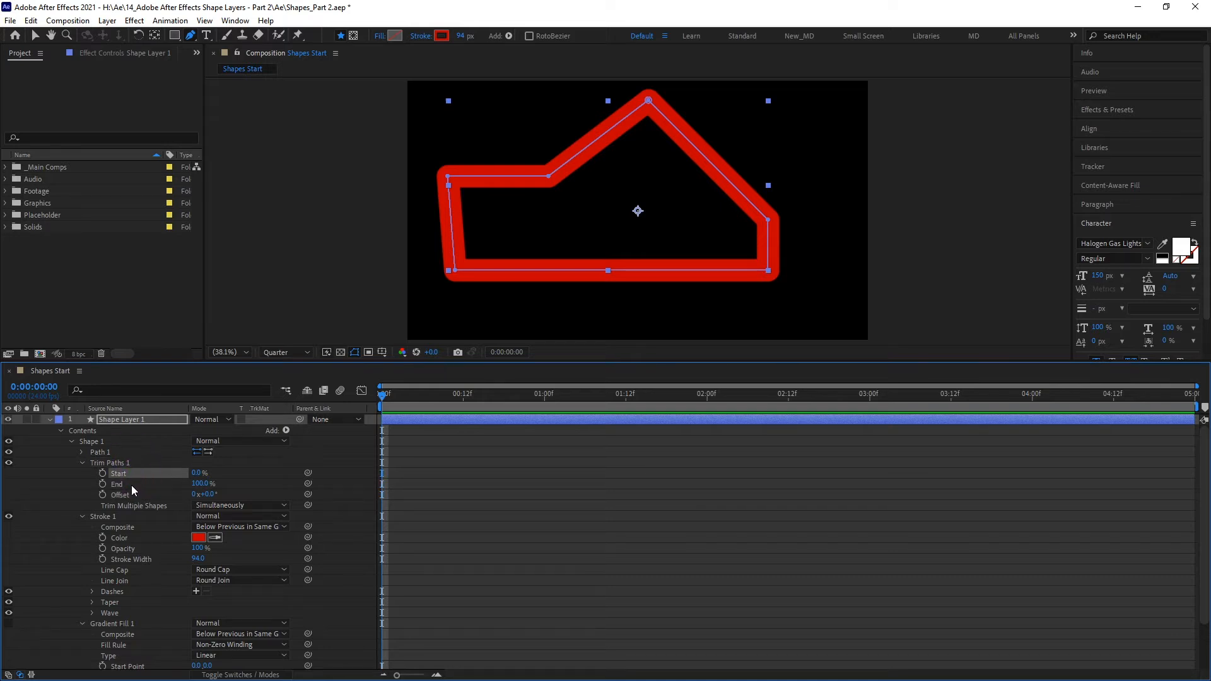
pyautogui.click(131, 485)
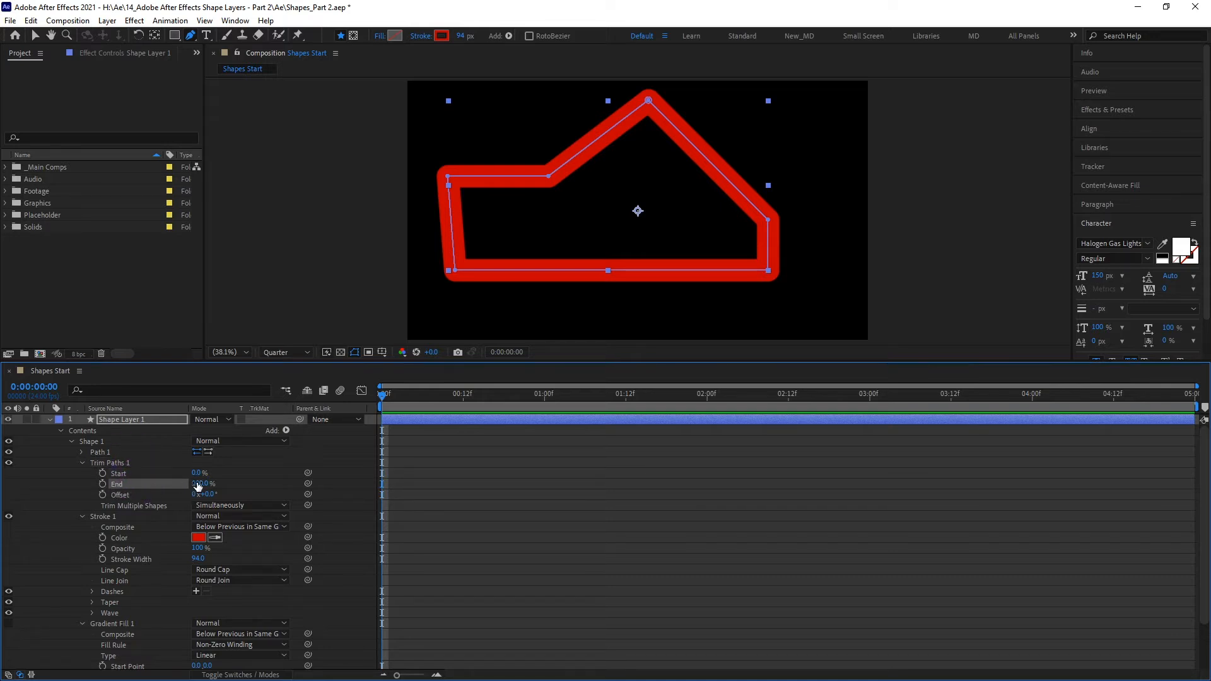
pyautogui.click(102, 483)
pyautogui.click(199, 483)
pyautogui.write('0')
pyautogui.press('Return')
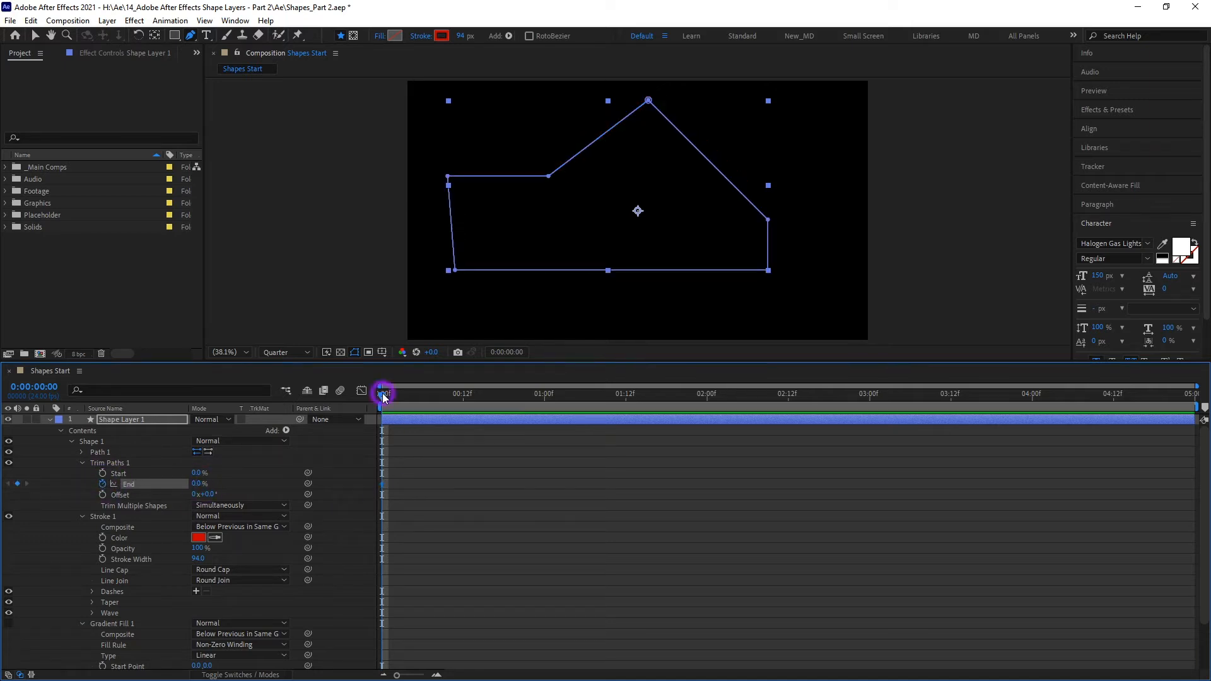
# Step: Keyframe the Trim Paths End at 100% at 0:00:00:13, preview the animation from the start, and return to the first frame
pyautogui.moveTo(383, 396); pyautogui.dragTo(473, 402)
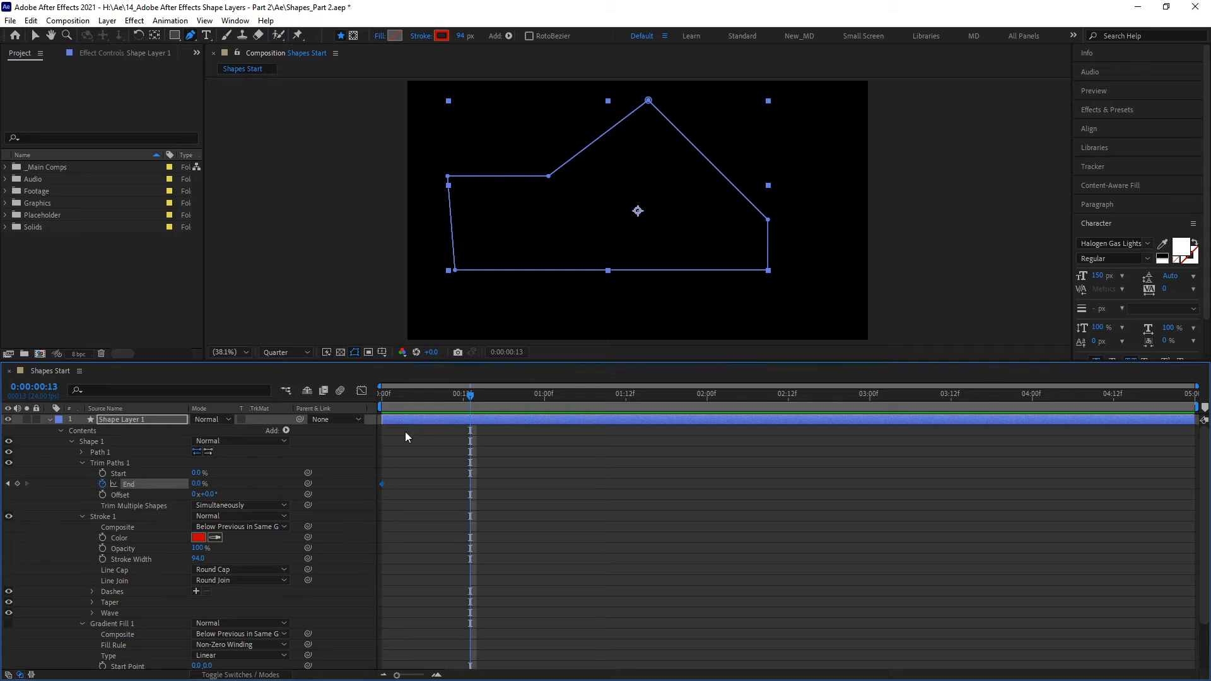
pyautogui.moveTo(198, 483); pyautogui.dragTo(363, 473)
pyautogui.moveTo(473, 402); pyautogui.dragTo(334, 414)
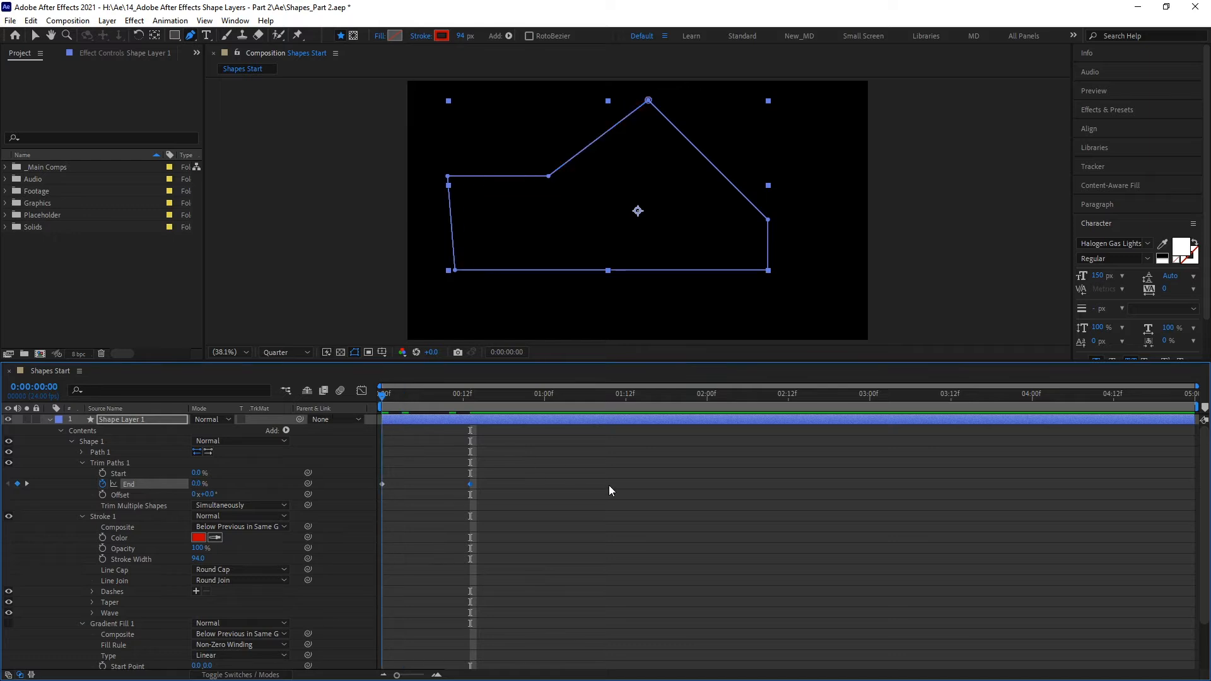
pyautogui.press('space')
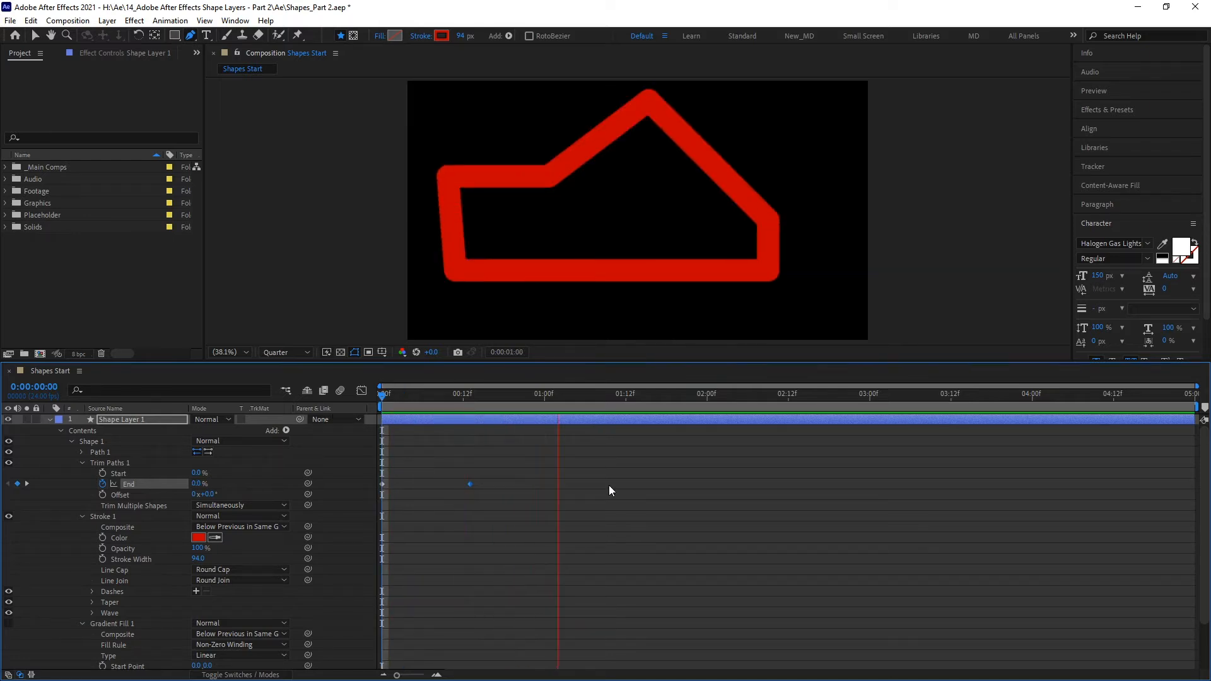
pyautogui.press('space')
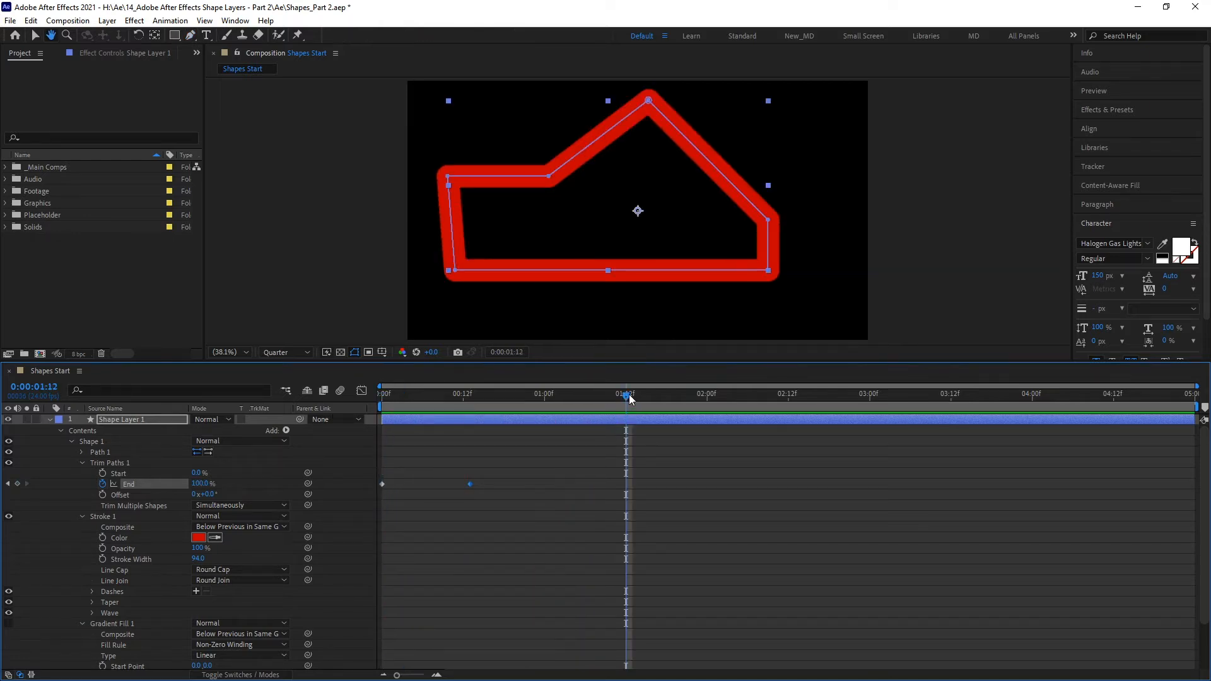
pyautogui.press('Home')
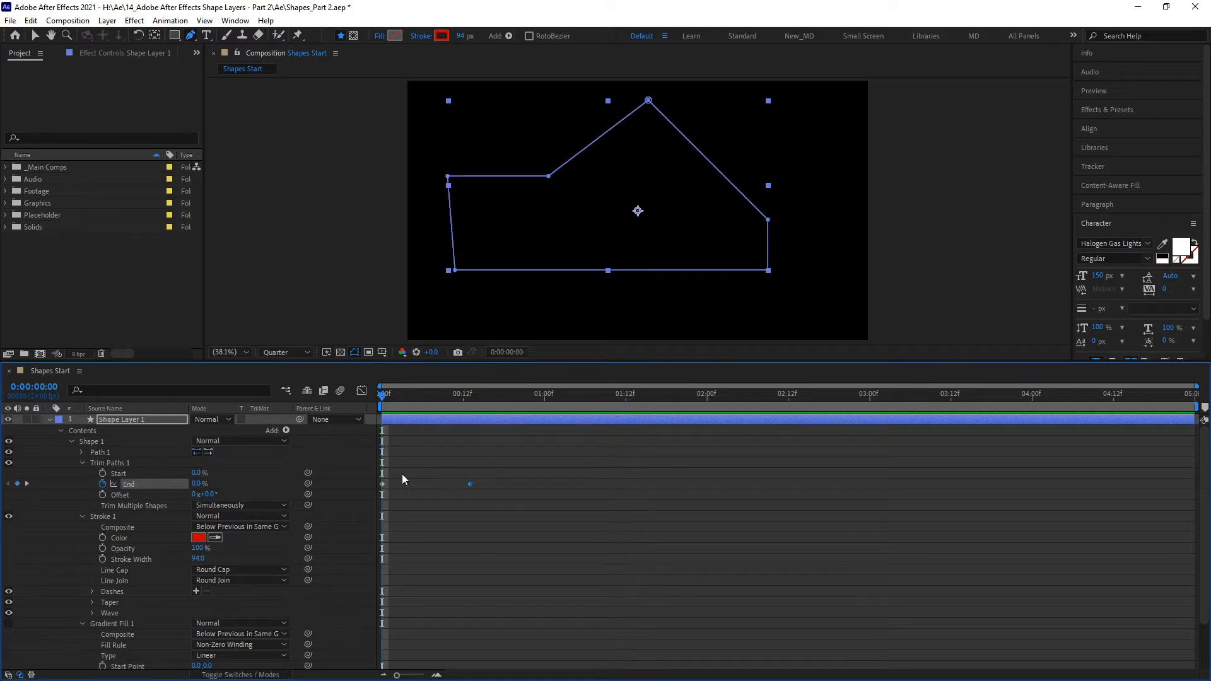
# Step: Delete Trim Paths 1, add a Wiggle Paths operation to the shape layer, and expand its properties
pyautogui.click(123, 464)
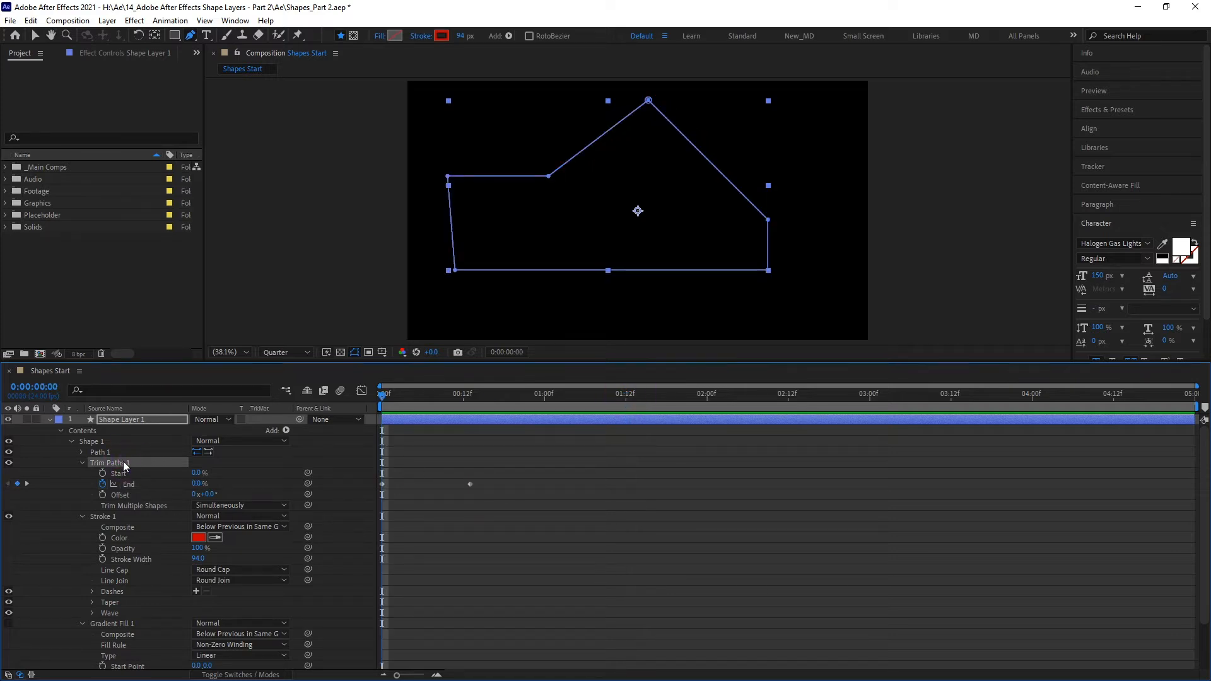
pyautogui.press('Delete')
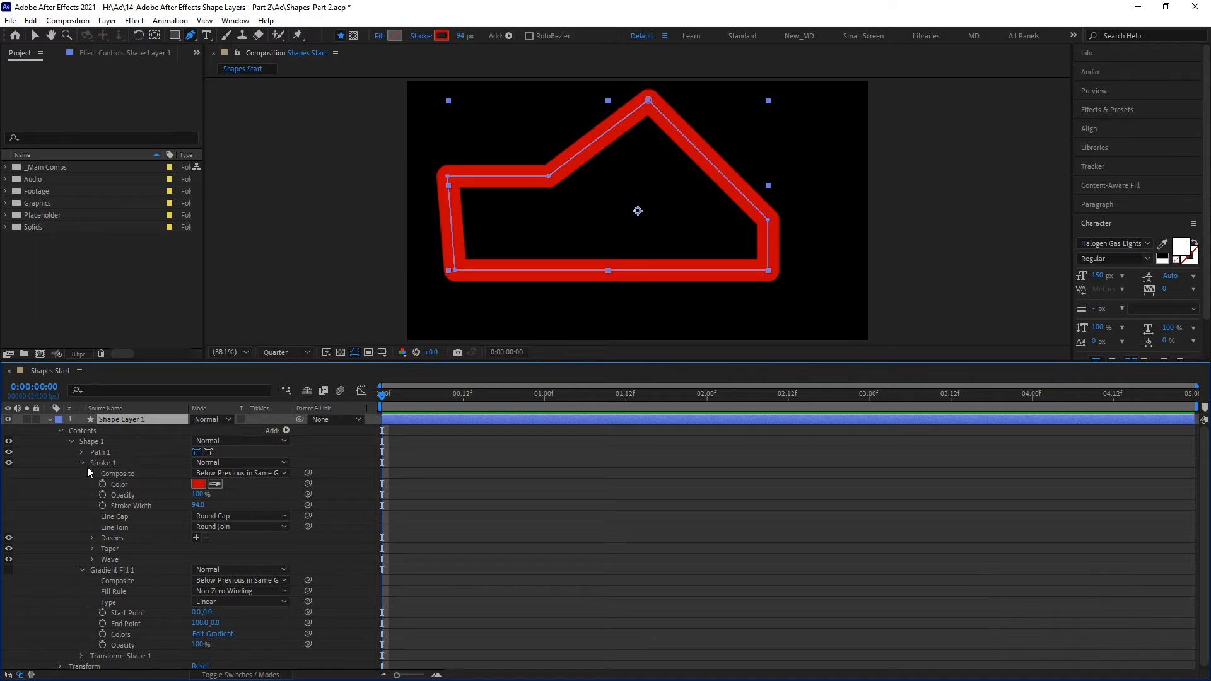
pyautogui.click(287, 431)
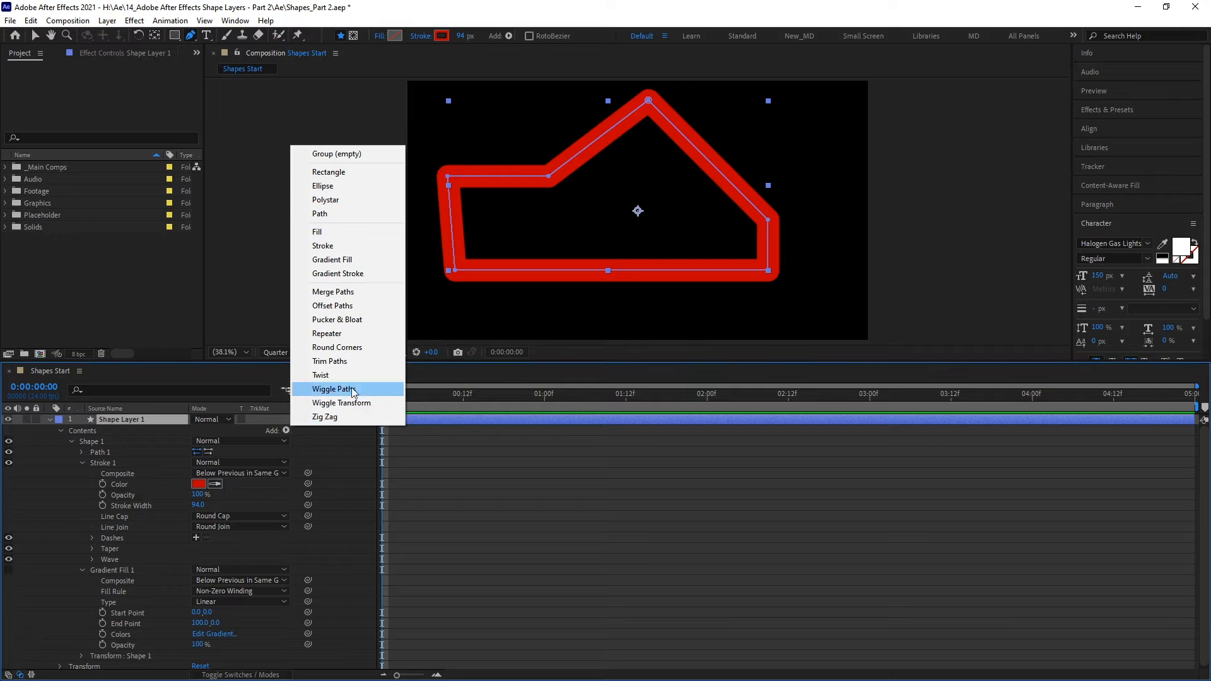
pyautogui.click(373, 388)
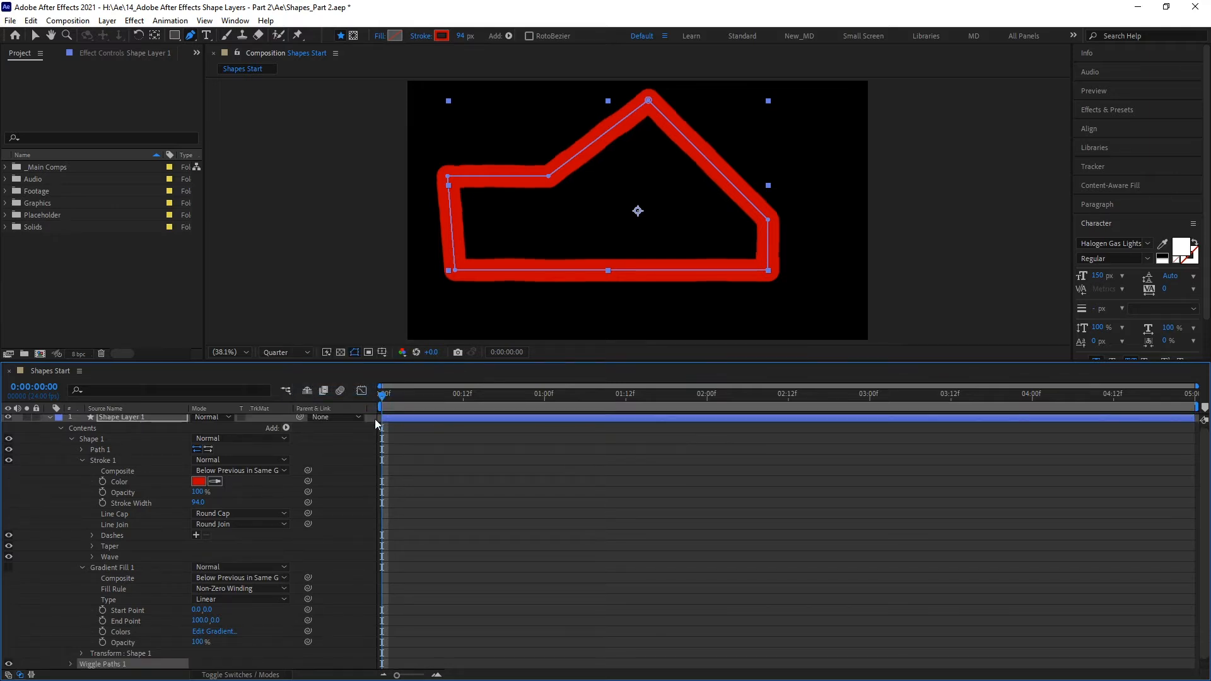
pyautogui.click(440, 538)
pyautogui.scroll(-1, 138, 550)
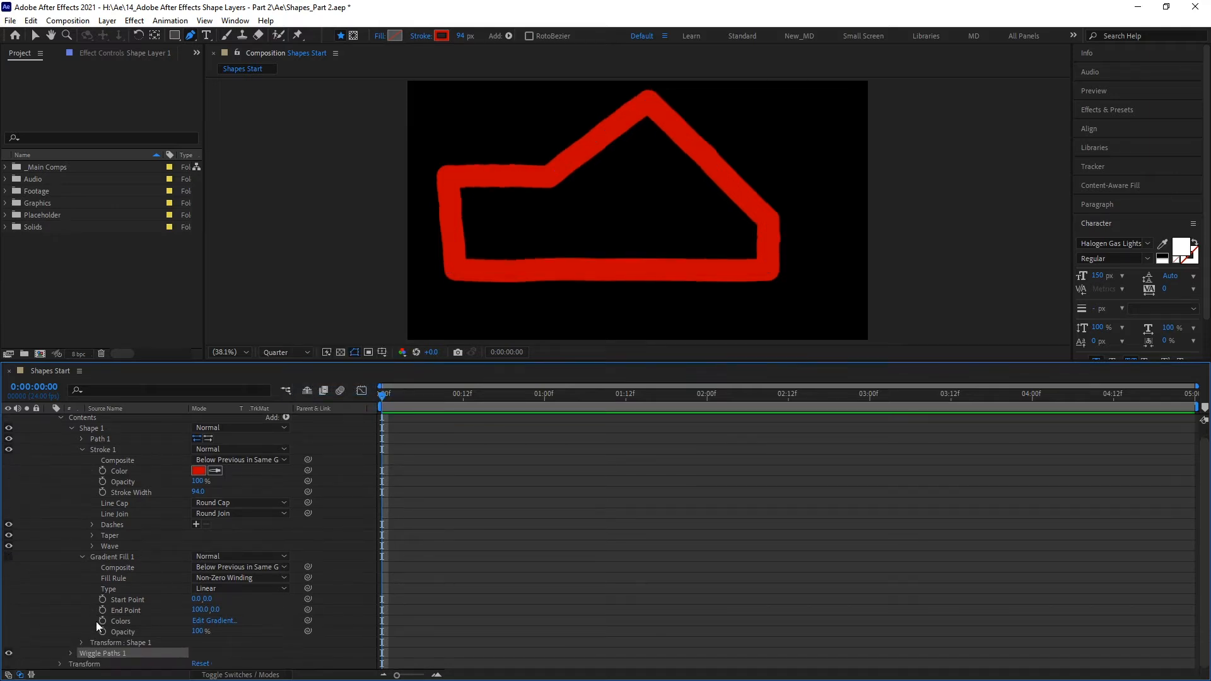
pyautogui.click(70, 654)
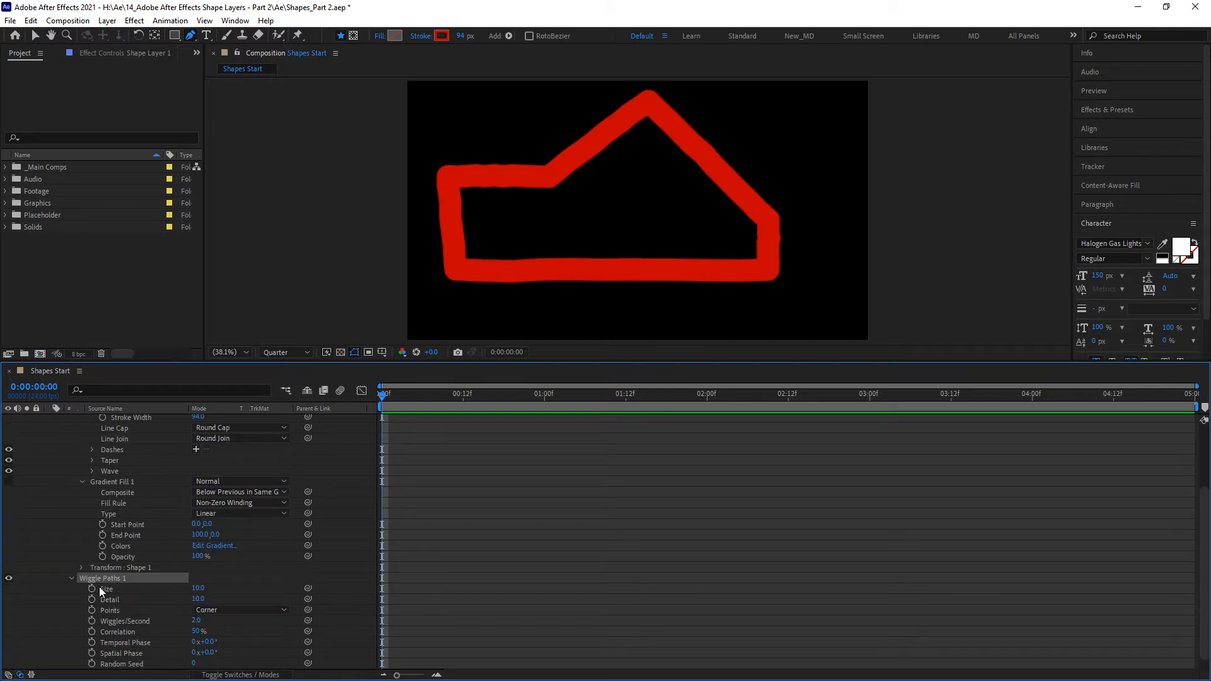
pyautogui.scroll(-1, 99, 591)
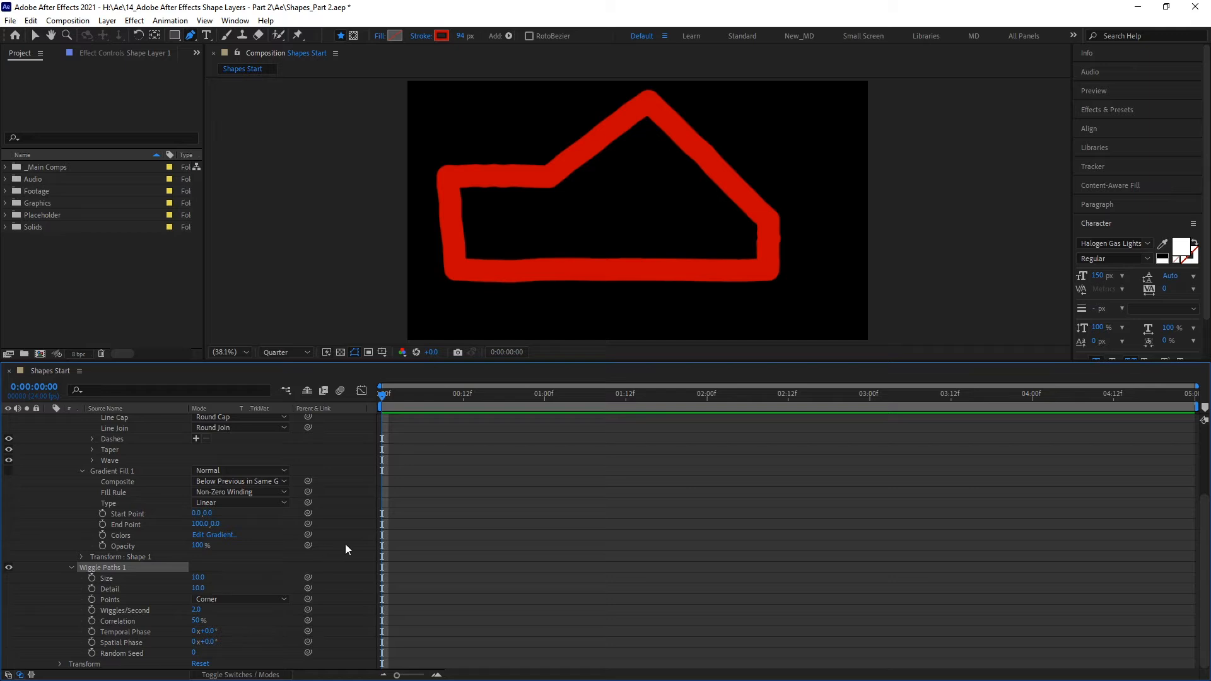
# Step: Set the Wiggle Paths Size to 226 and reduce the shape's stroke width to 24 px
pyautogui.moveTo(195, 577); pyautogui.dragTo(169, 581)
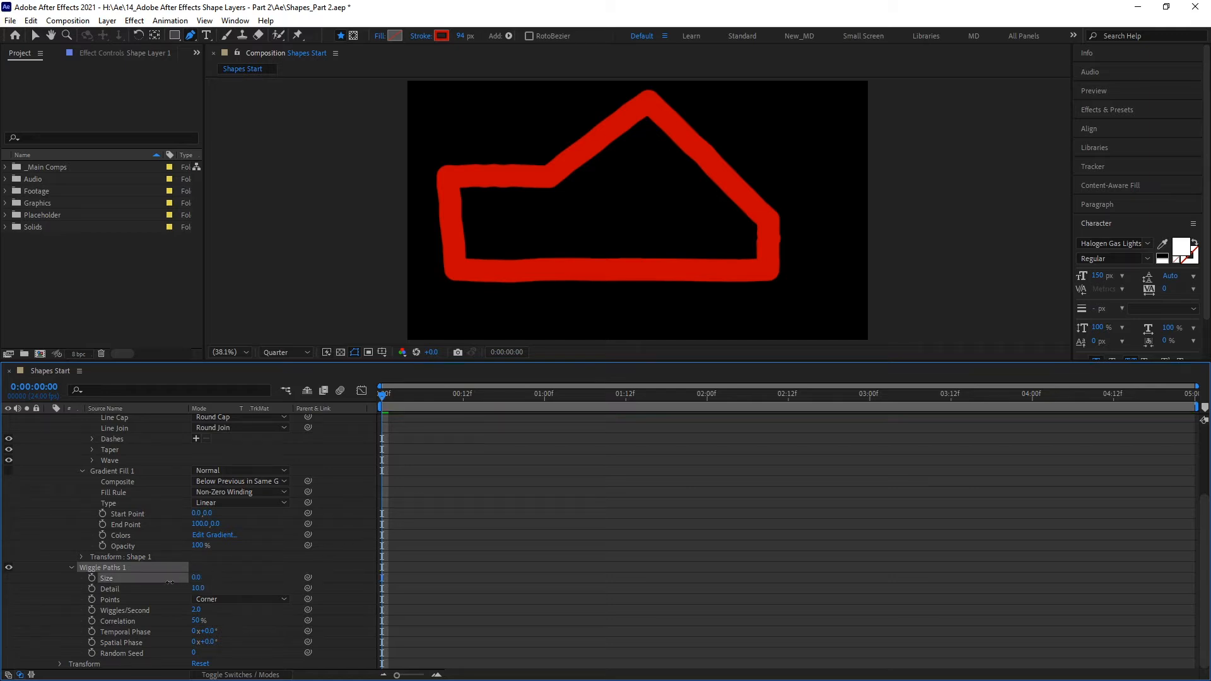
pyautogui.moveTo(298, 579); pyautogui.dragTo(297, 580)
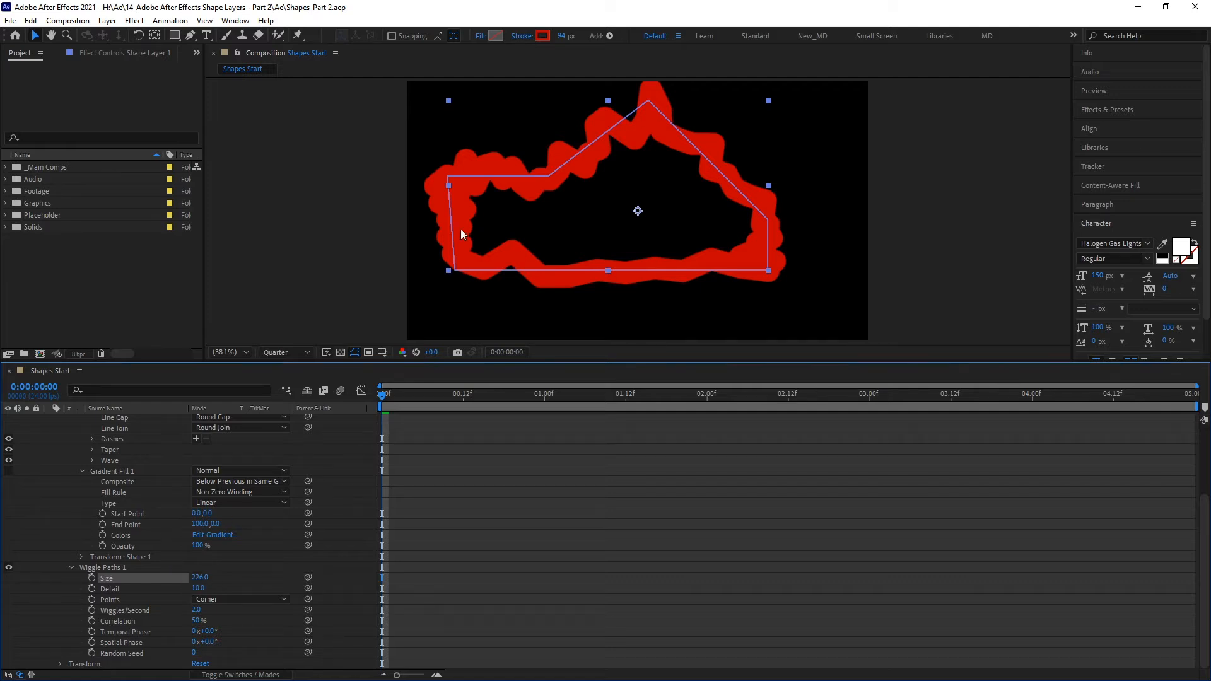
pyautogui.moveTo(561, 36); pyautogui.dragTo(517, 45)
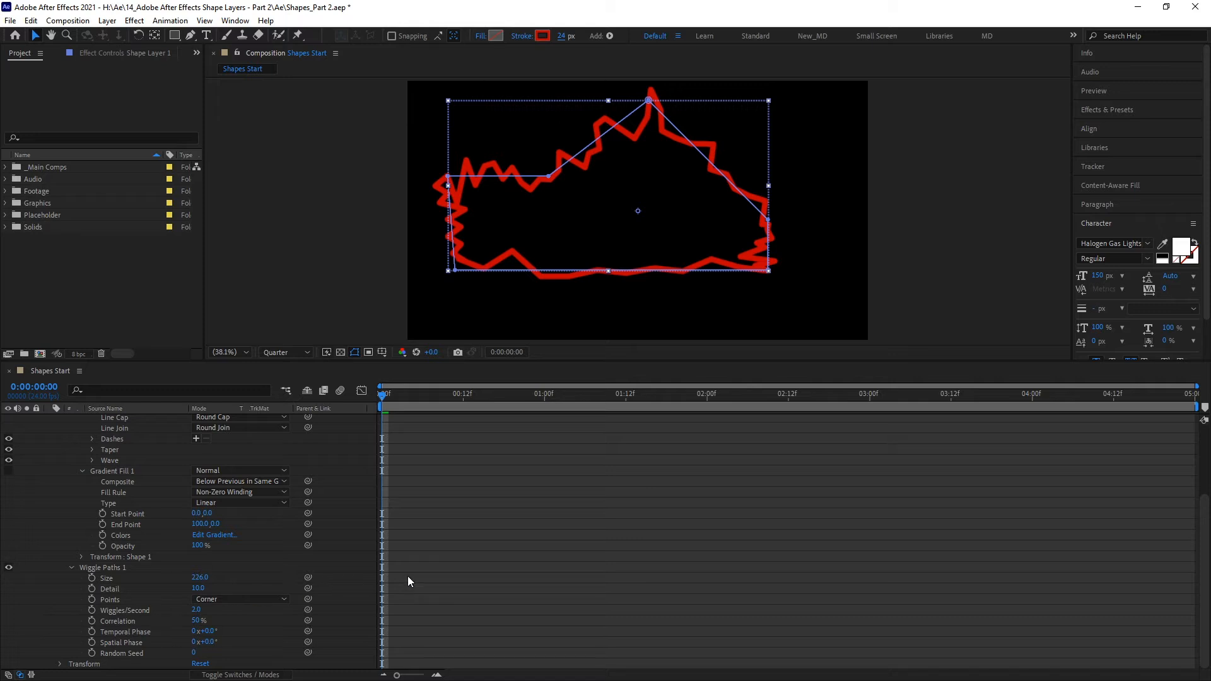
# Step: Preview the wiggling outline and set Wiggles/Second to 67 during playback
pyautogui.click(425, 571)
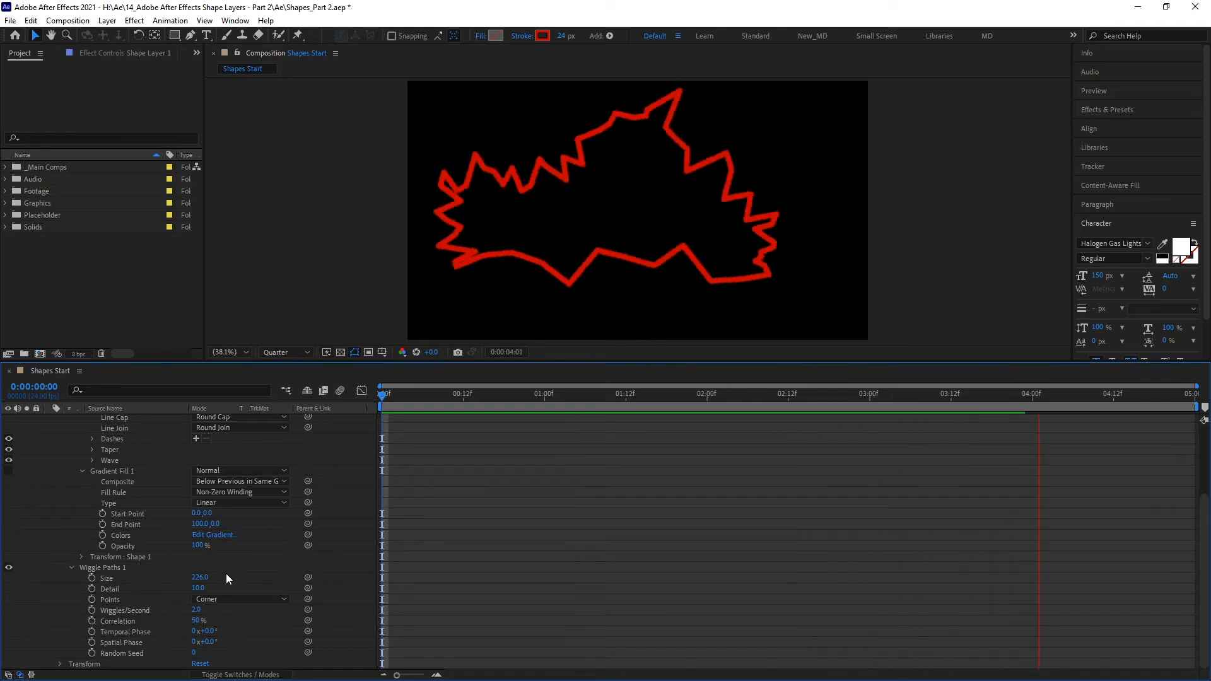
pyautogui.moveTo(198, 623); pyautogui.dragTo(240, 609)
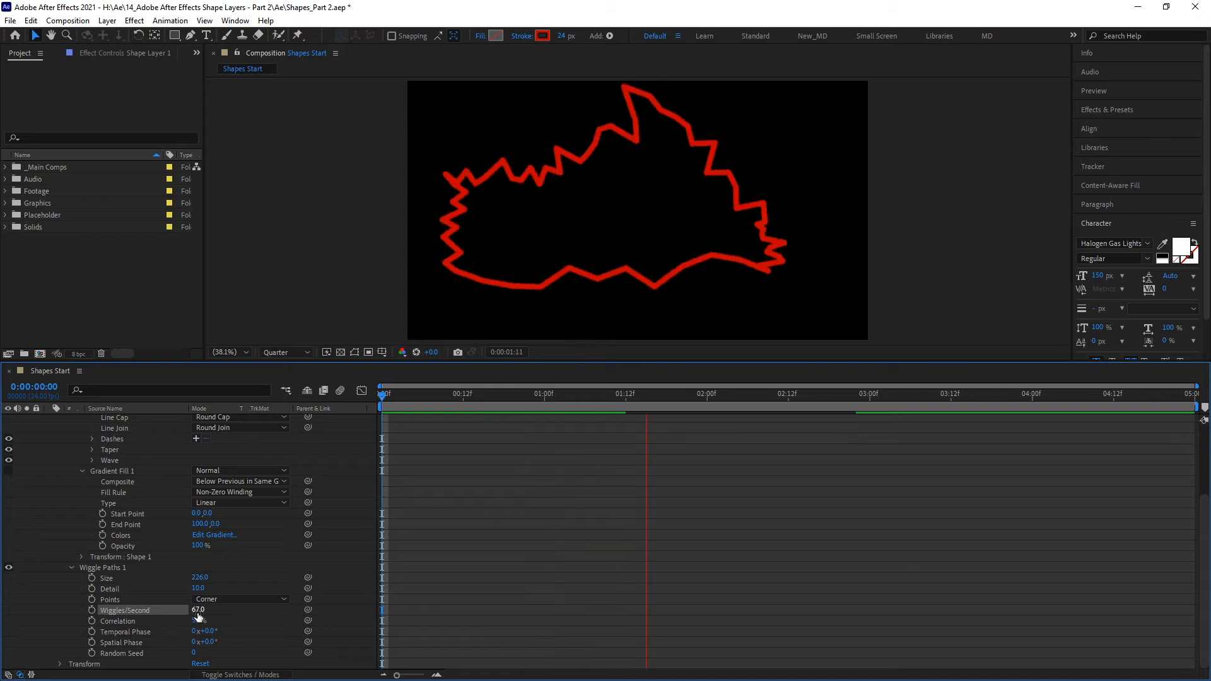
pyautogui.press('space')
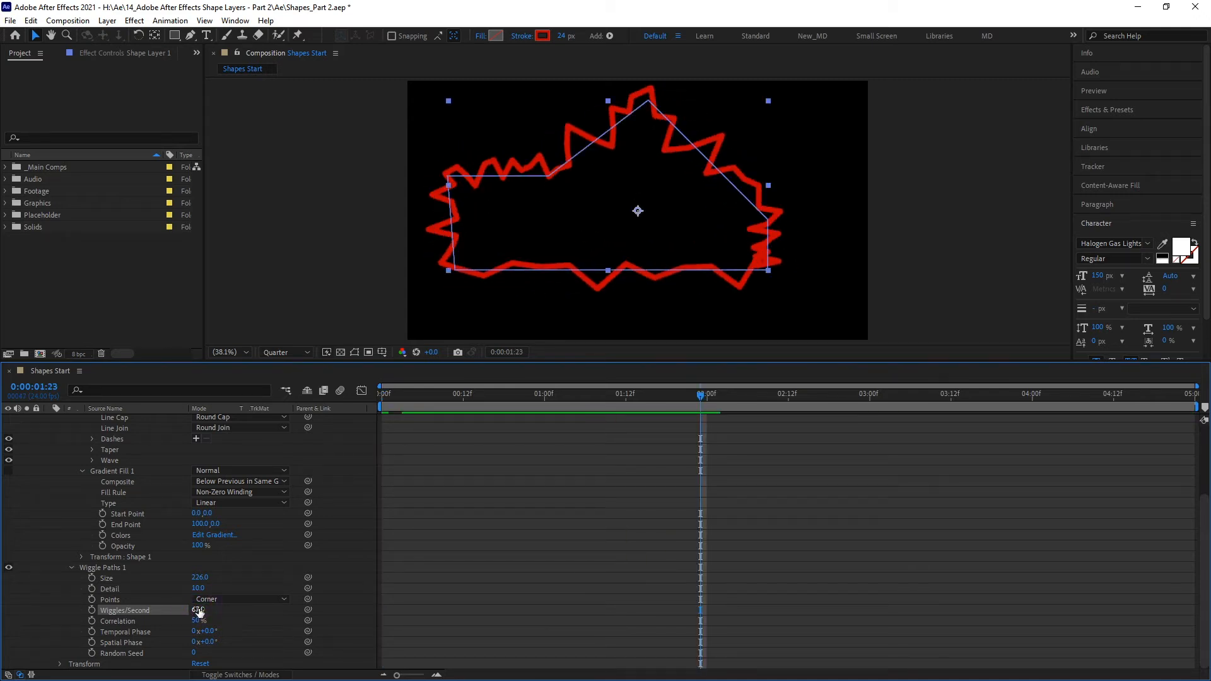
# Step: At 0:00:00:01, set Wiggle Paths to 0 Wiggles/Second, 120° Temporal Phase, Size 240 and Detail 81
pyautogui.click(199, 610)
pyautogui.write('0')
pyautogui.press('Return')
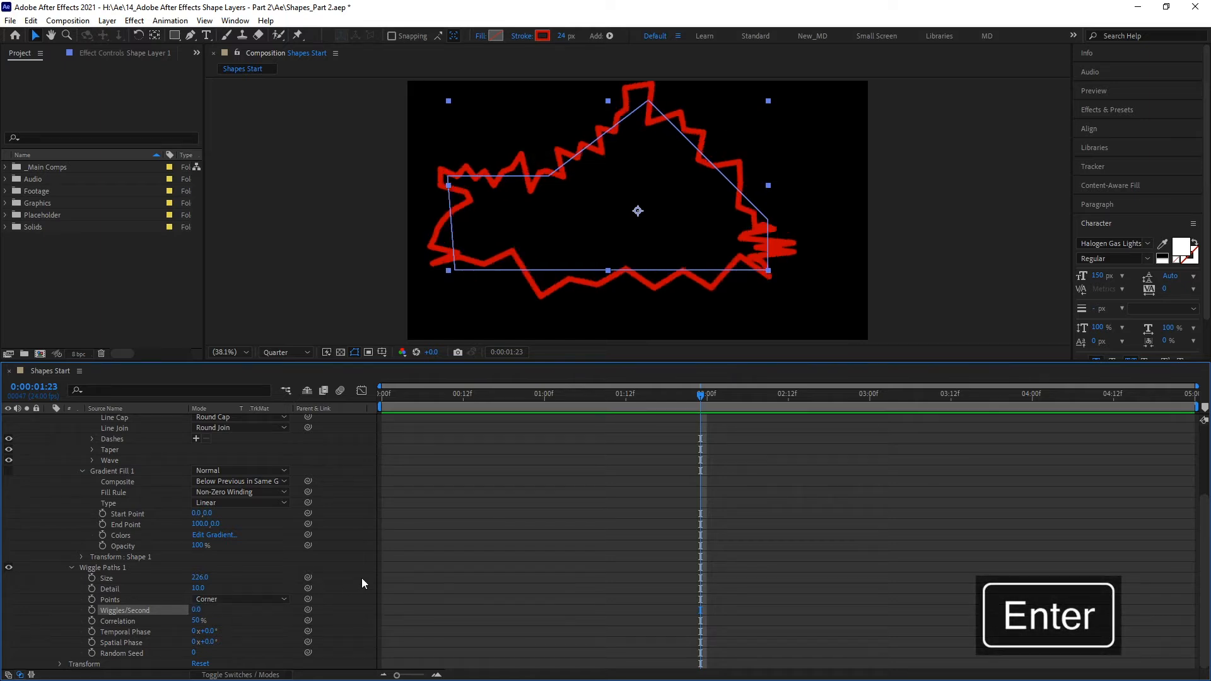
pyautogui.click(390, 409)
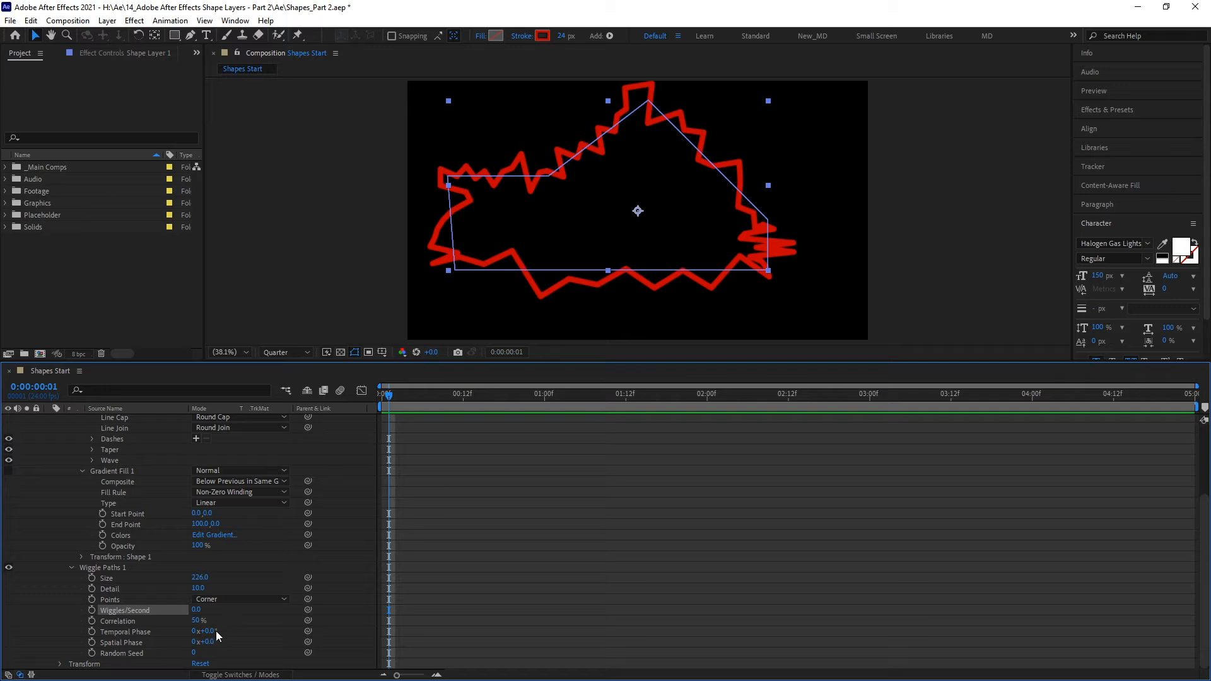
pyautogui.moveTo(202, 631); pyautogui.dragTo(270, 629)
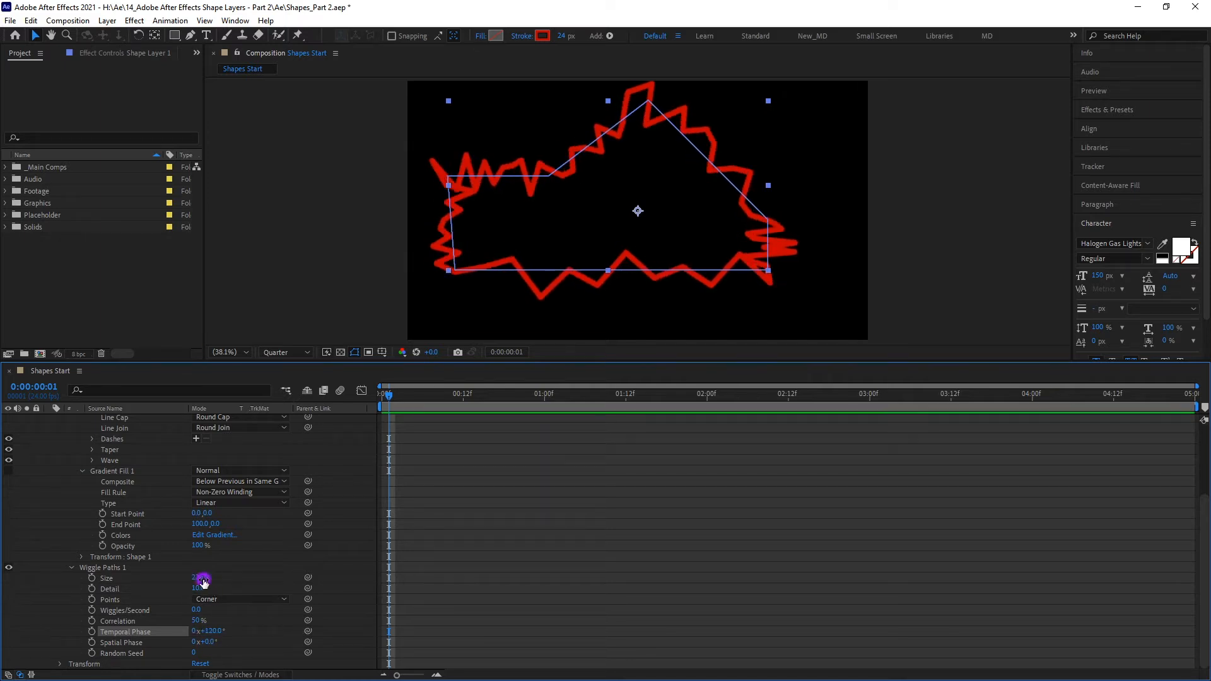
pyautogui.moveTo(202, 577); pyautogui.dragTo(275, 562)
# Step: Delete Wiggle Paths 1 and collapse the Stroke 1 and Gradient Fill 1 groups
pyautogui.click(120, 566)
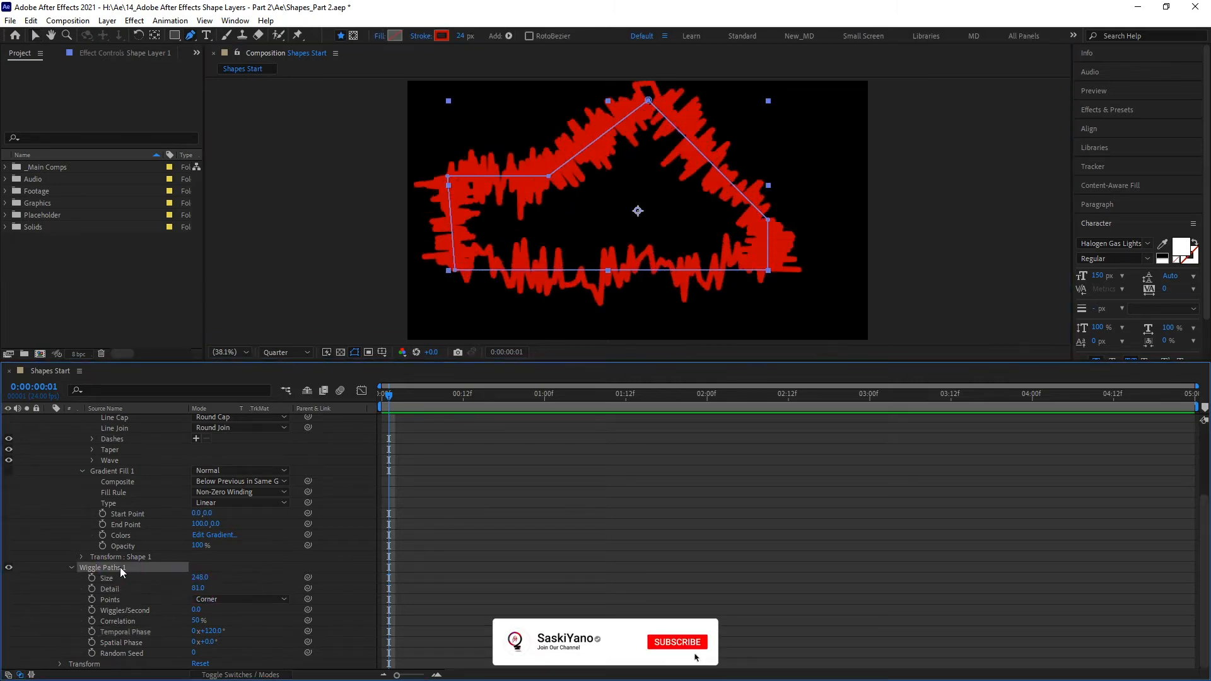
pyautogui.press('Delete')
pyautogui.click(82, 461)
pyautogui.click(81, 472)
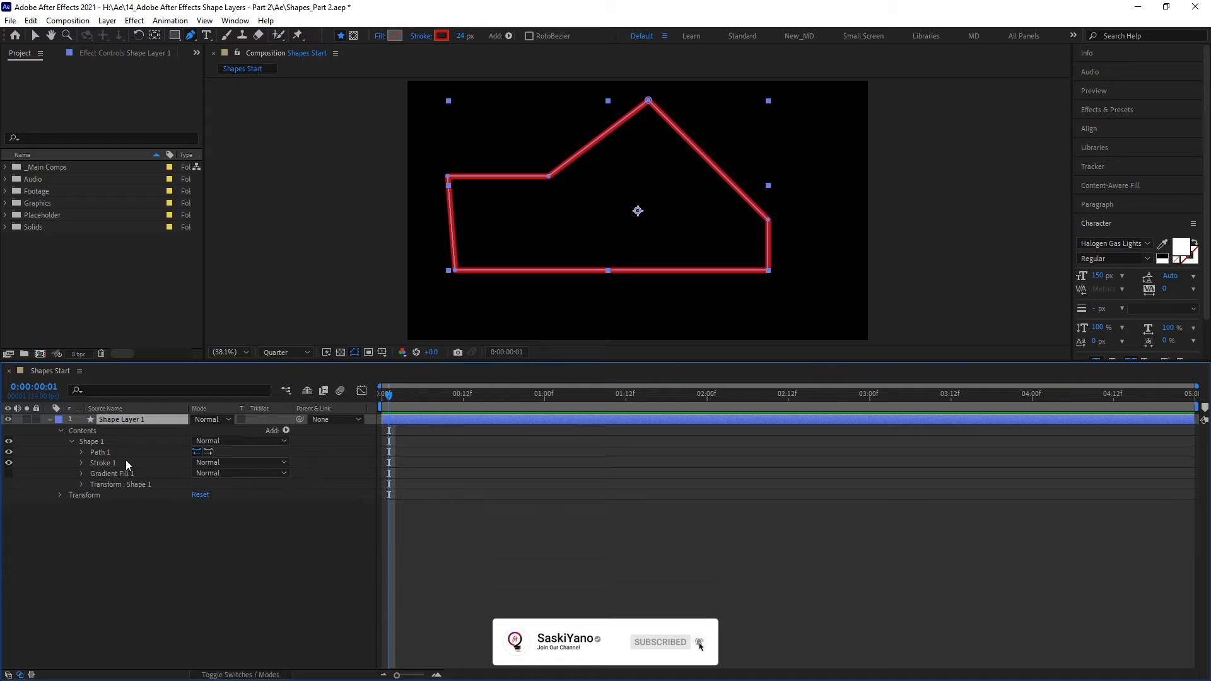
# Step: Add a Zig Zag operation to Shape 1 and set its Size to 84
pyautogui.click(164, 439)
pyautogui.click(285, 430)
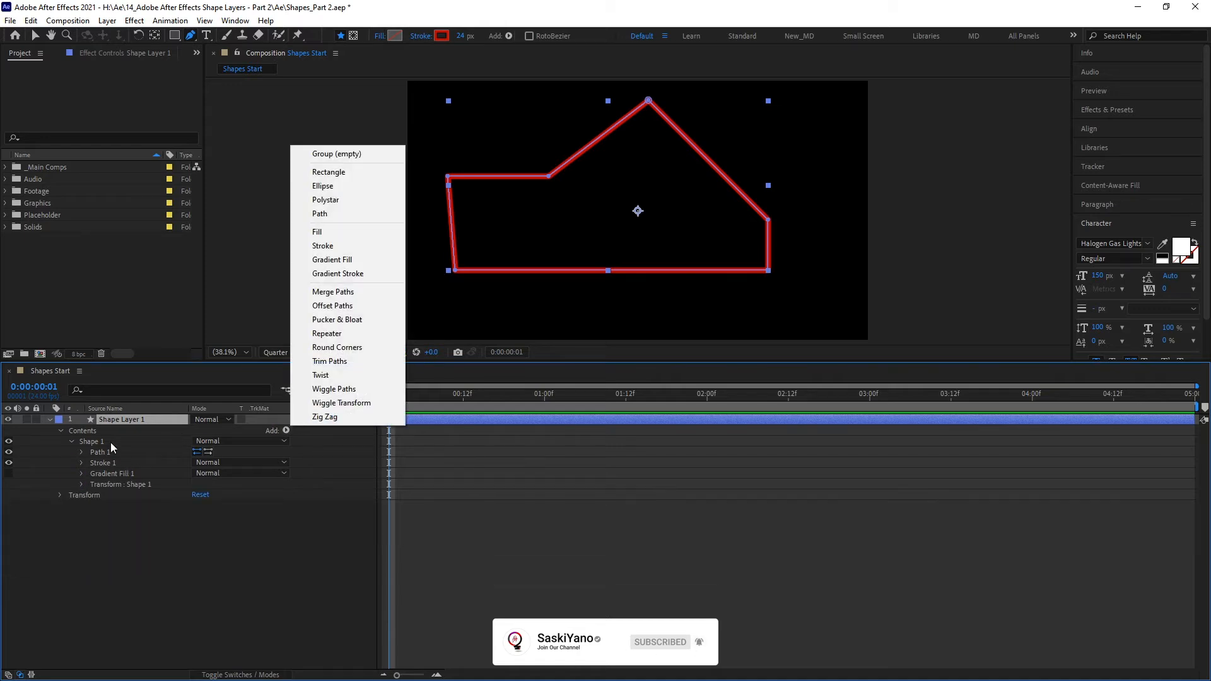
pyautogui.click(288, 418)
pyautogui.click(285, 430)
pyautogui.click(346, 414)
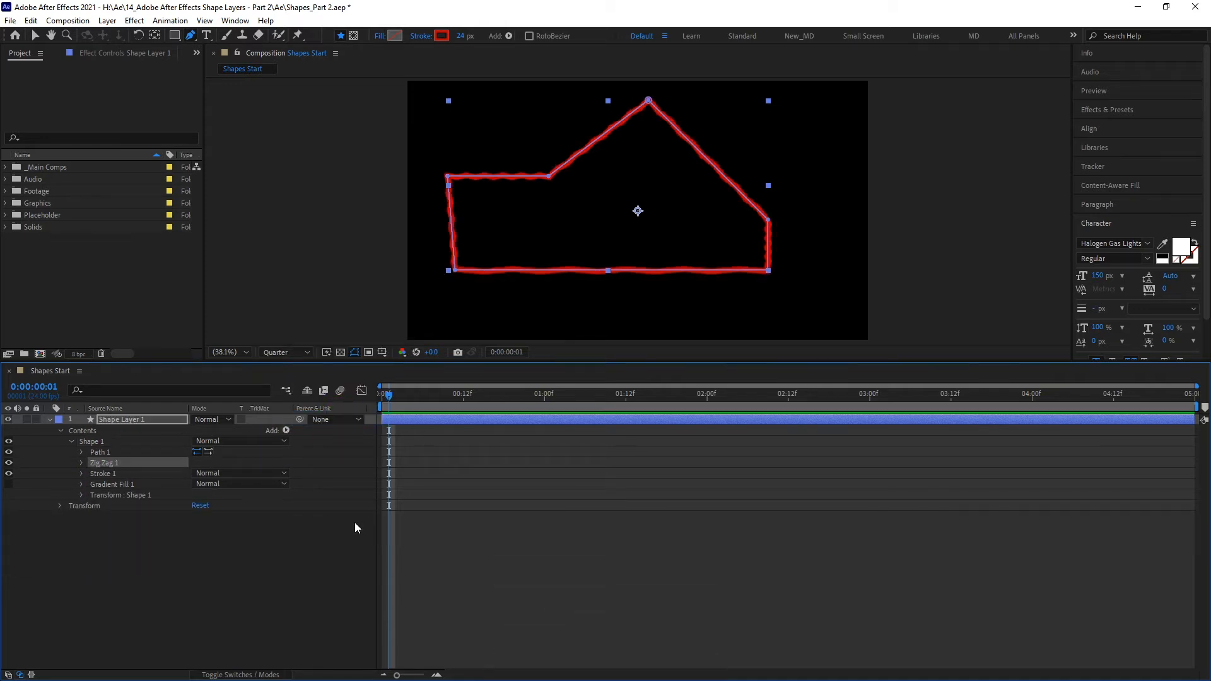
pyautogui.click(82, 462)
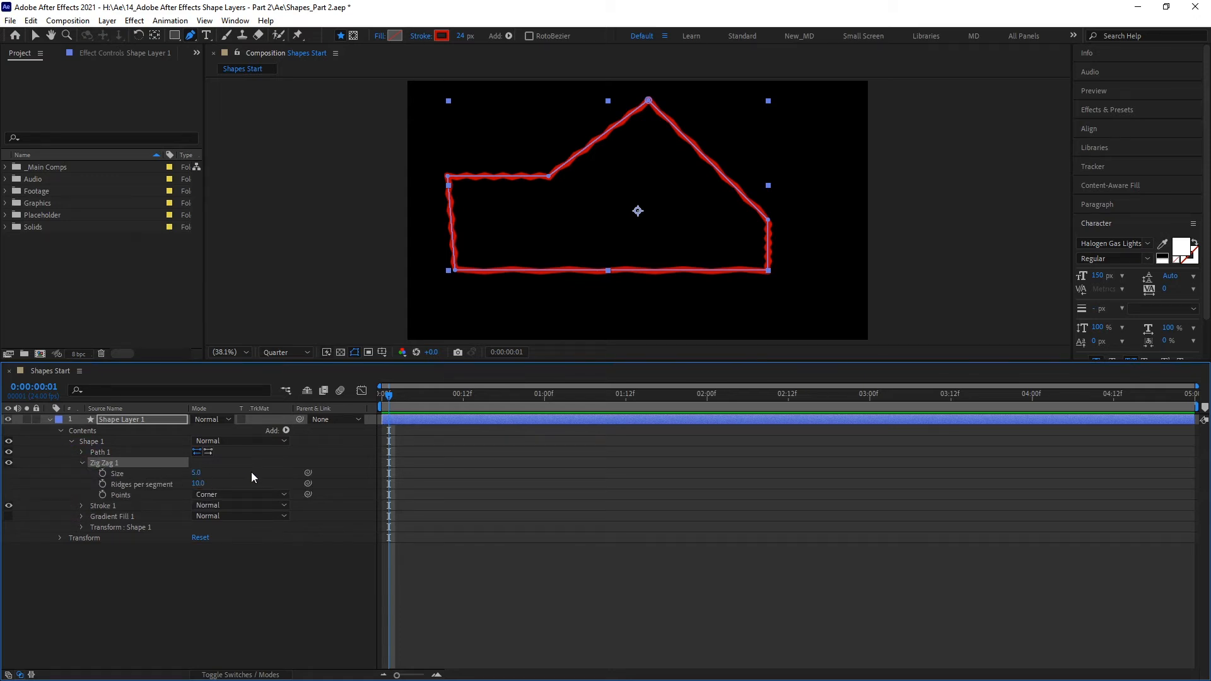
pyautogui.moveTo(200, 475); pyautogui.dragTo(247, 469)
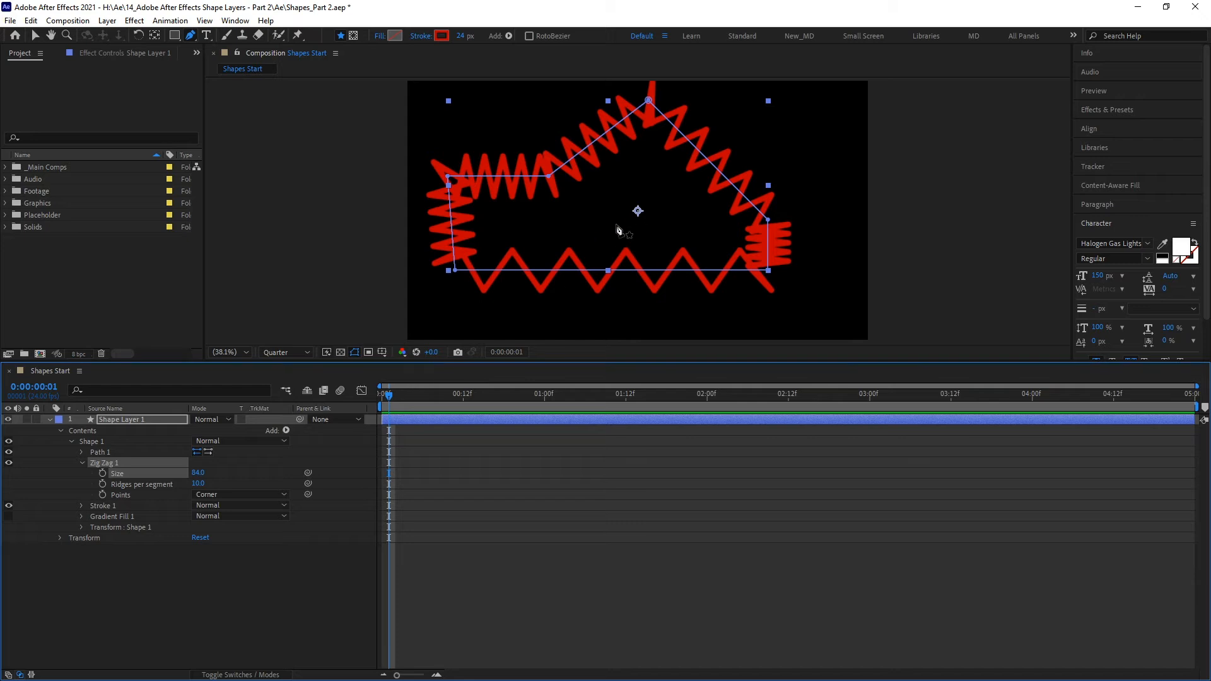
# Step: Enlarge the composition view and open Shape 1's path between its peak vertex and the inner corner vertex
pyautogui.moveTo(434, 361); pyautogui.dragTo(434, 410)
pyautogui.click(190, 36)
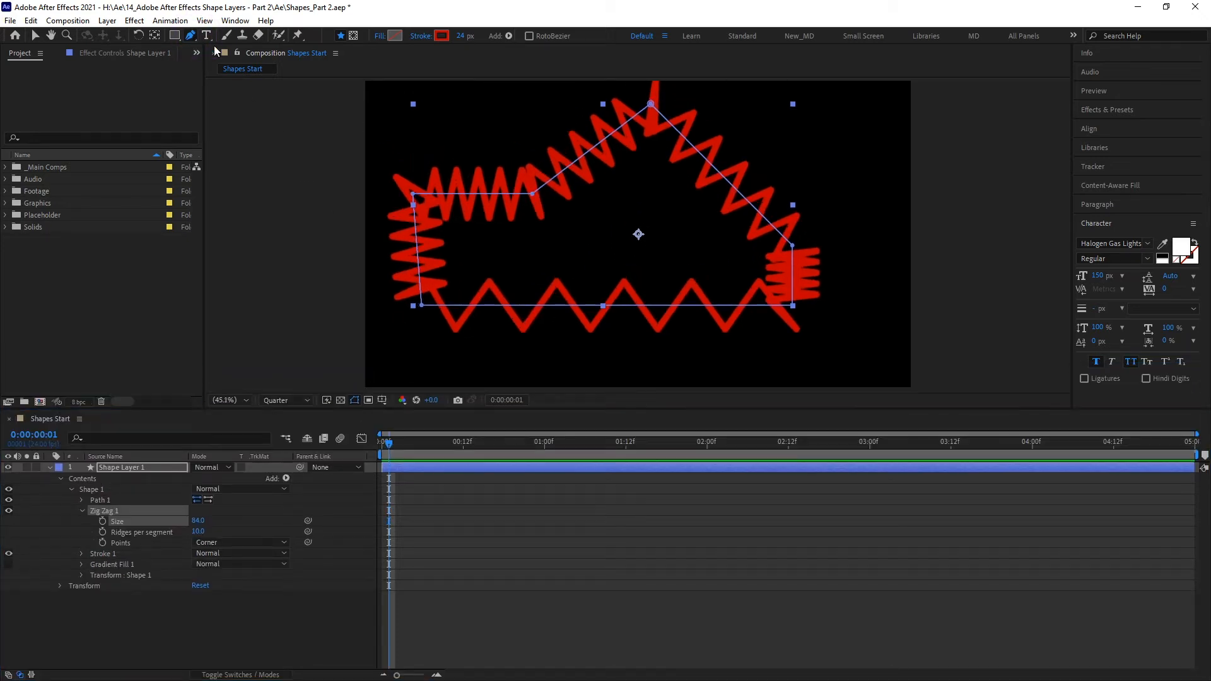
pyautogui.click(533, 196)
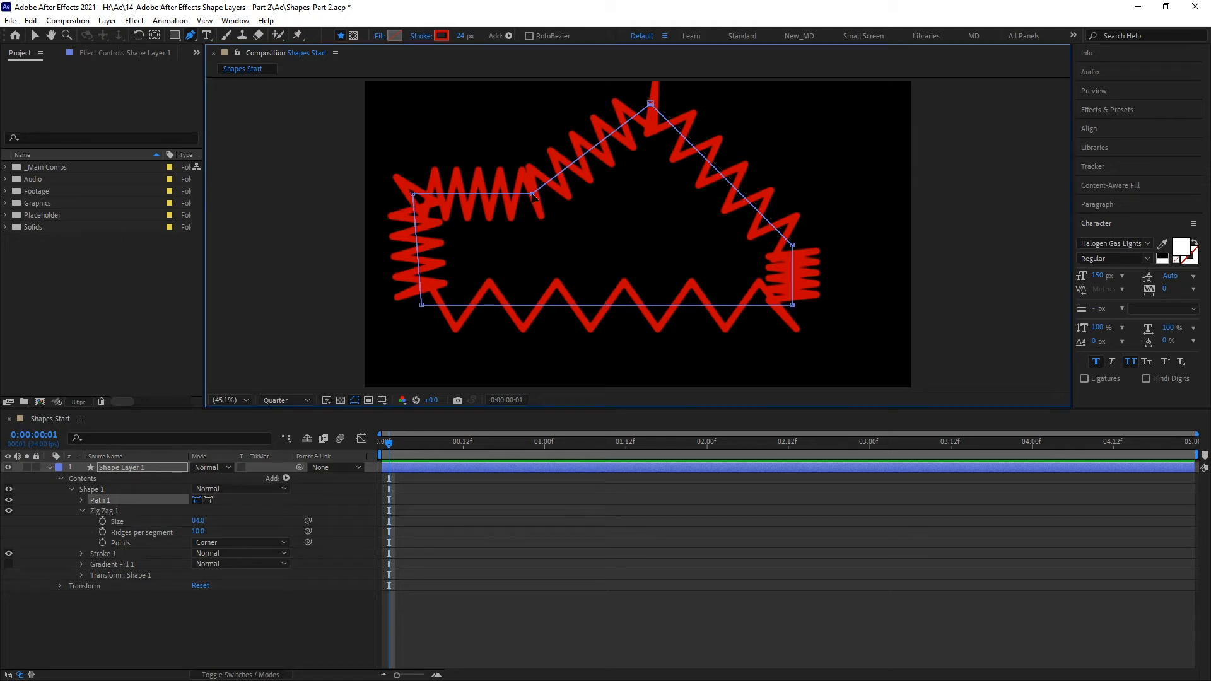
pyautogui.click(533, 194)
pyautogui.click(651, 105)
pyautogui.rightClick(650, 105)
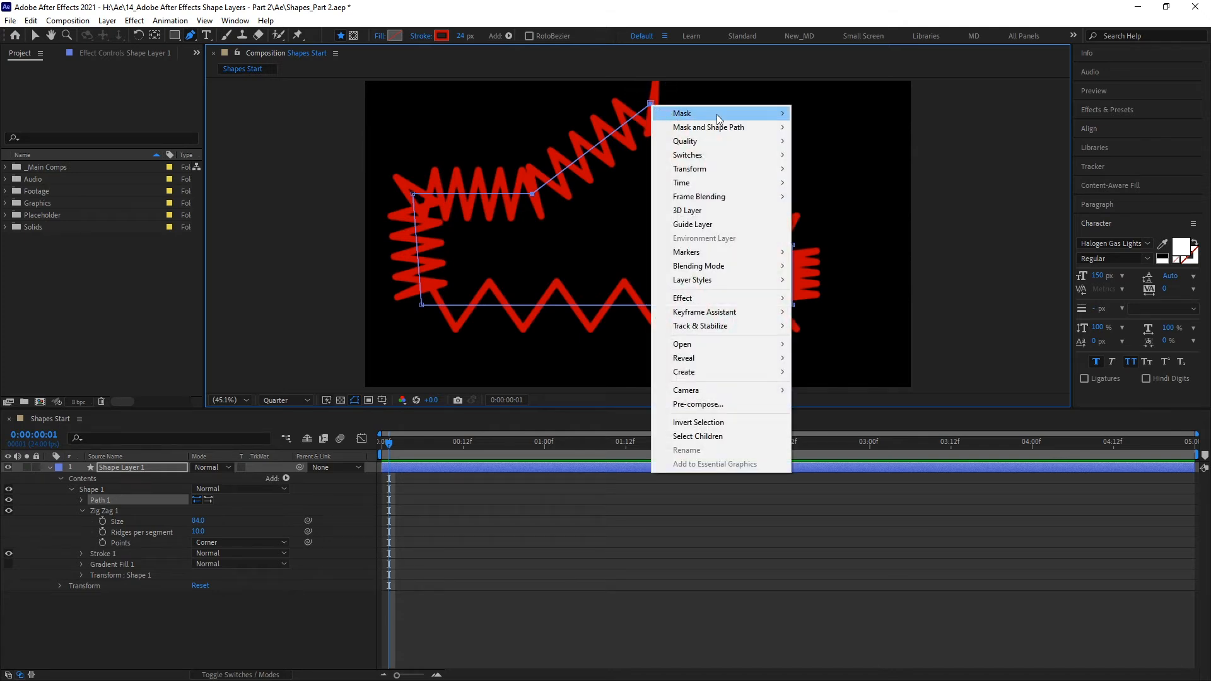
pyautogui.moveTo(774, 118)
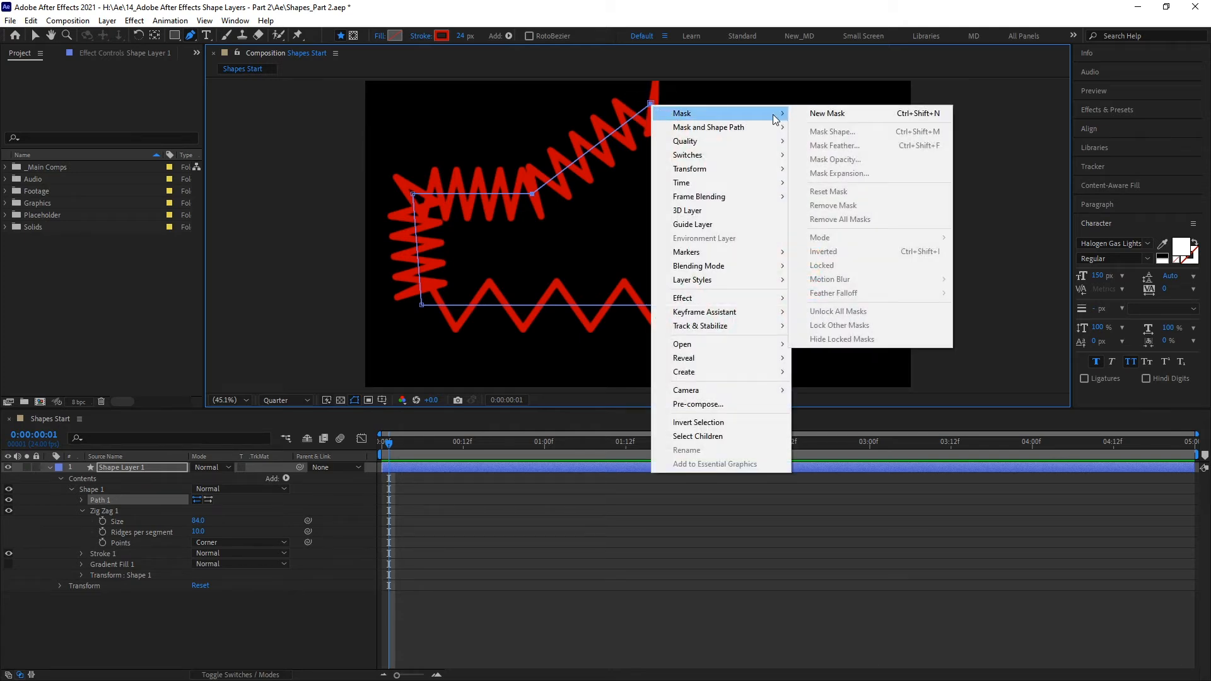
pyautogui.click(856, 145)
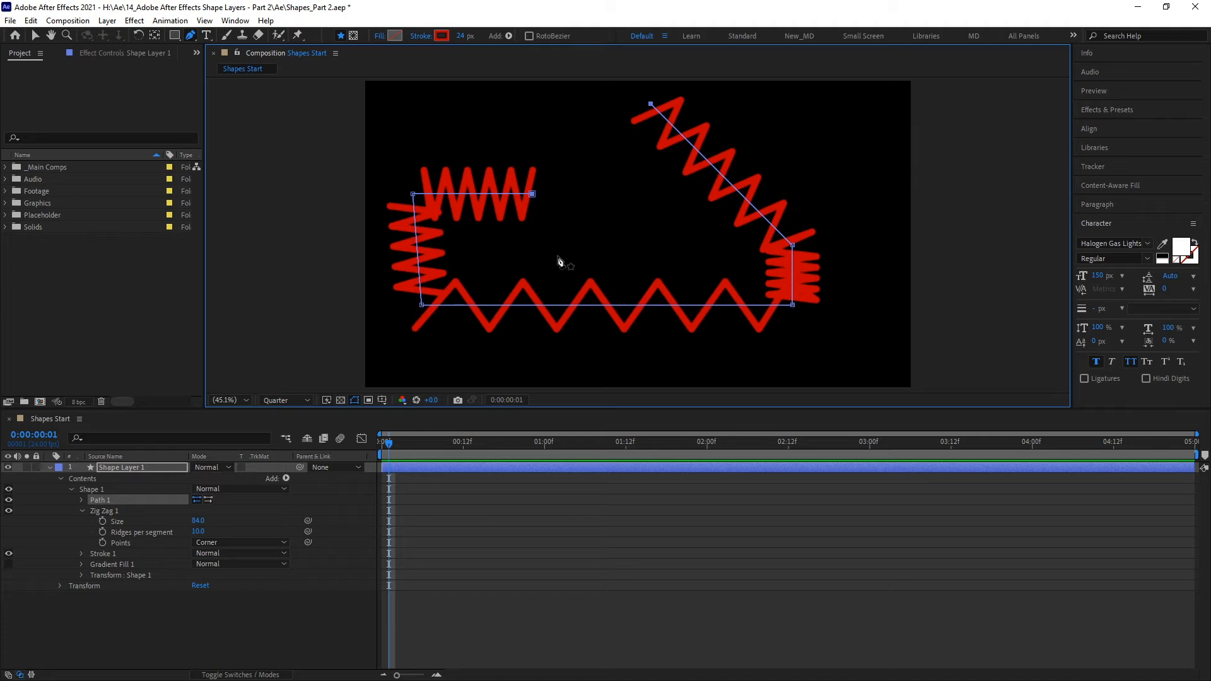
# Step: Delete the path's inner corner, upper-left and two bottom vertices, keeping only the diagonal segment from the peak to the right corner
pyautogui.click(532, 195)
pyautogui.click(413, 195)
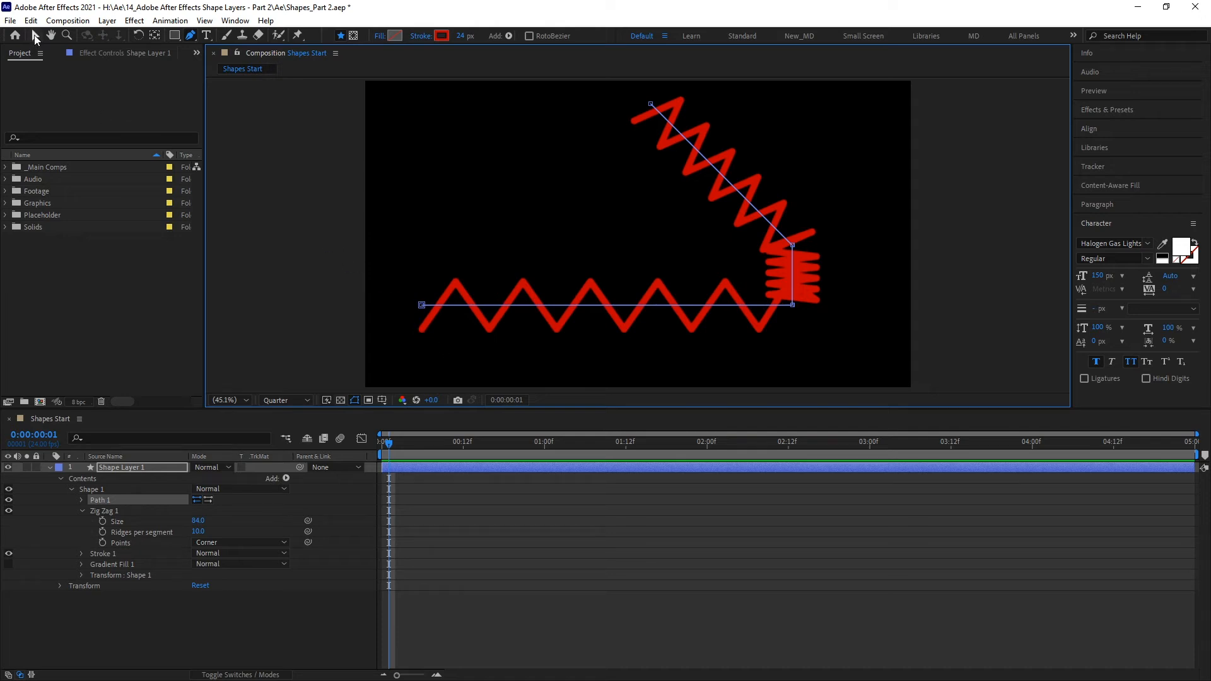
pyautogui.click(36, 37)
pyautogui.moveTo(384, 261); pyautogui.dragTo(871, 341)
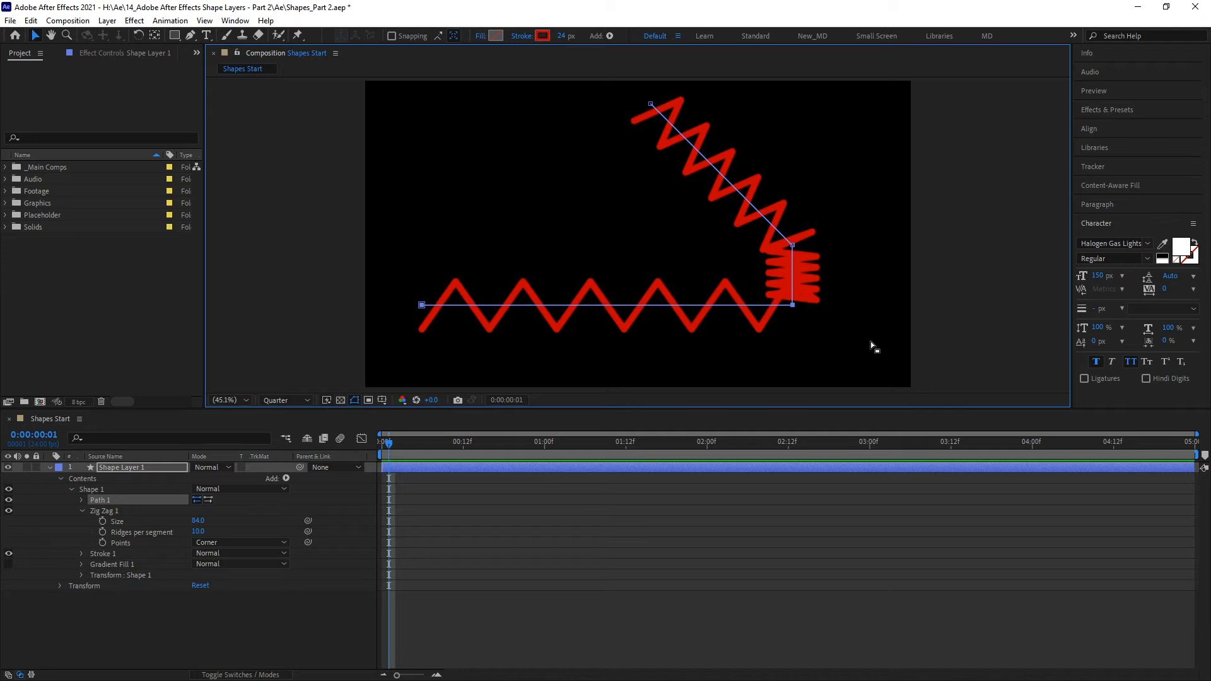
pyautogui.press('Delete')
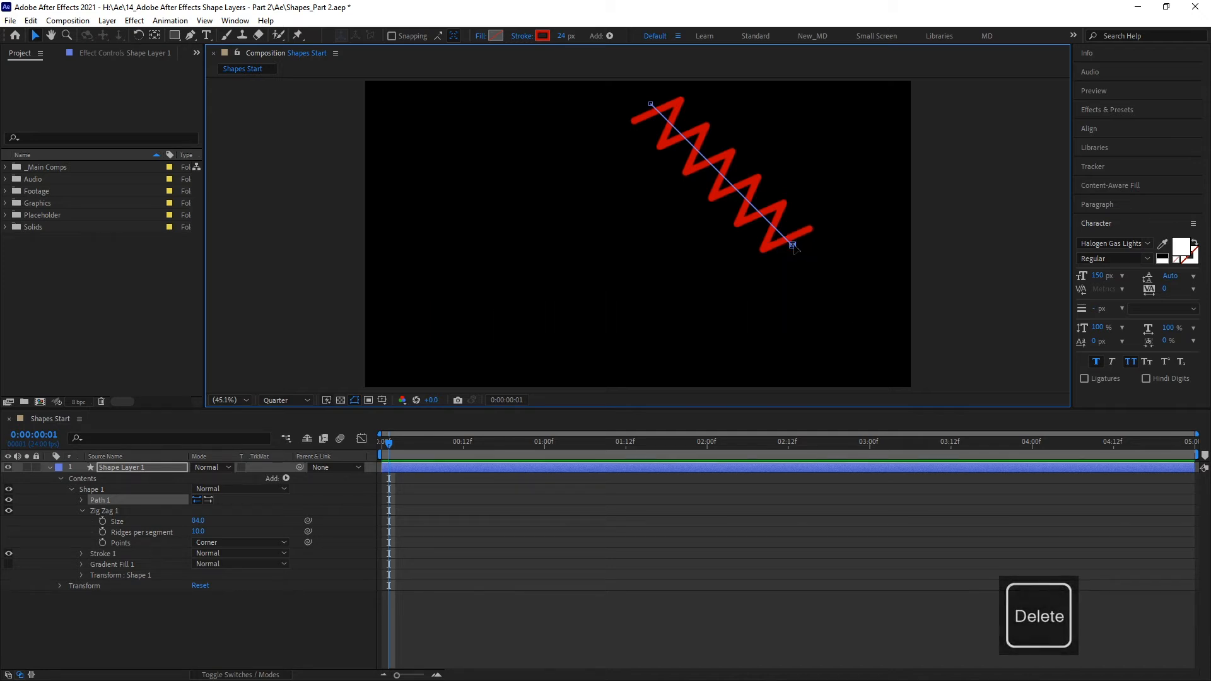
# Step: Move both endpoints of the zigzag line so it runs diagonally from just outside the frame's lower-left corner to above its upper-right edge
pyautogui.moveTo(794, 245); pyautogui.dragTo(402, 364)
pyautogui.scroll(-3, 471, 319)
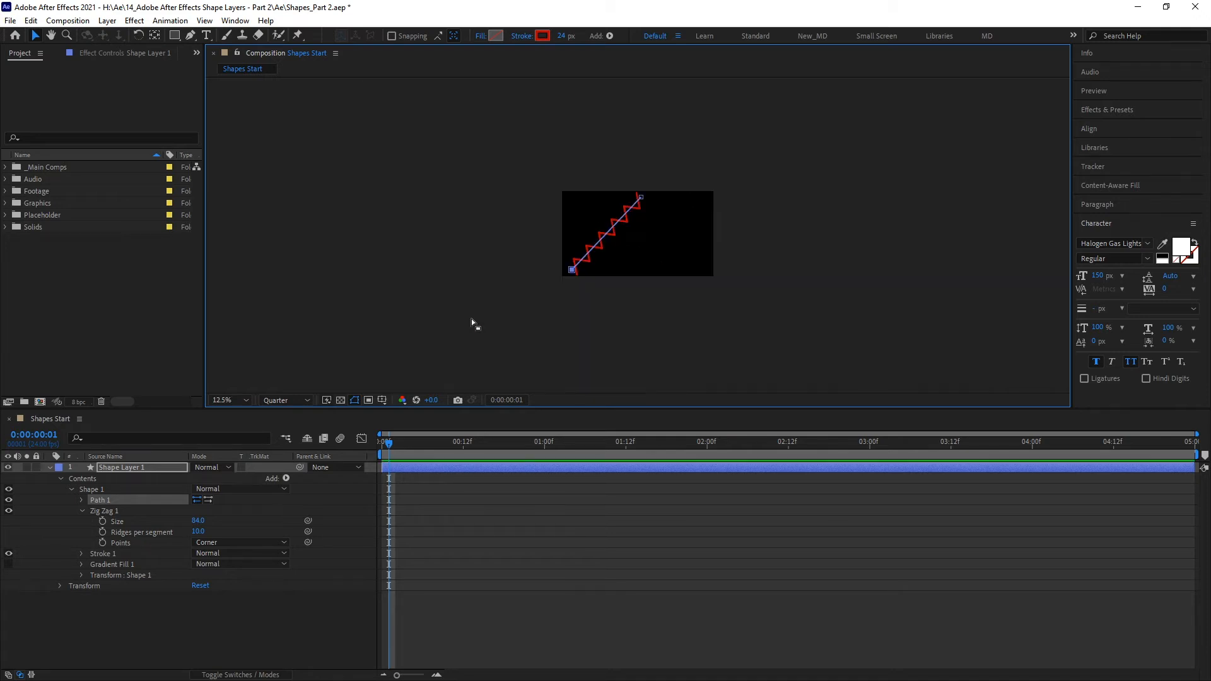
pyautogui.scroll(1, 624, 238)
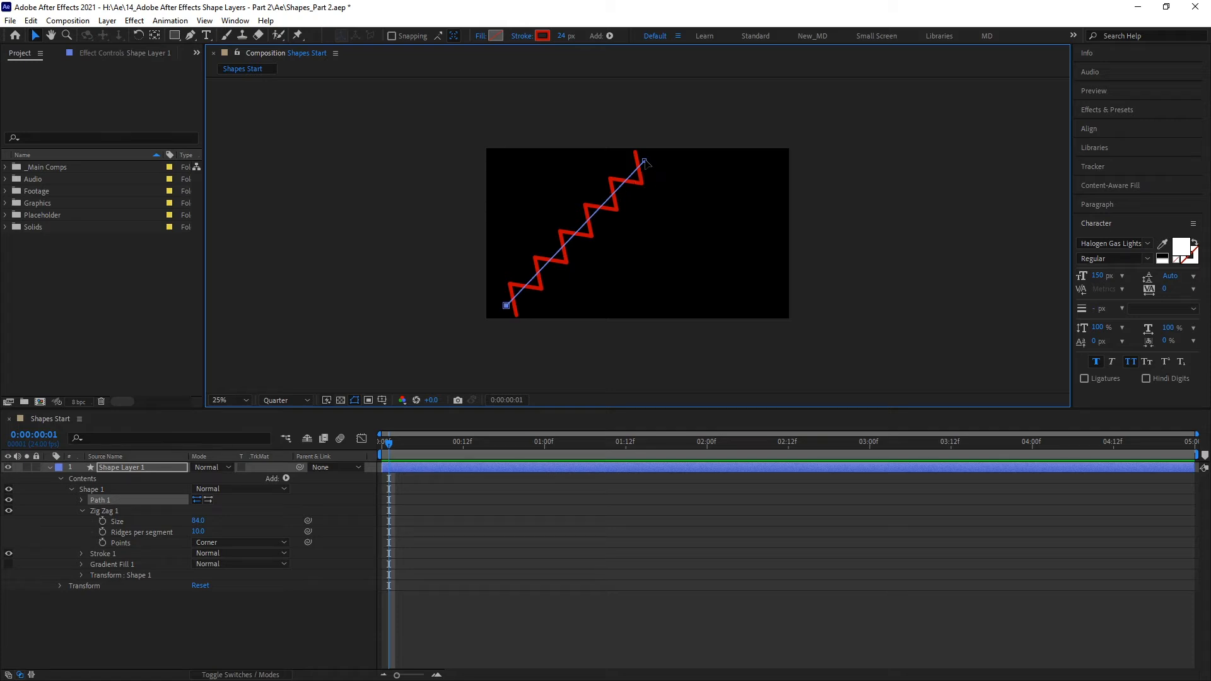
pyautogui.moveTo(644, 162); pyautogui.dragTo(734, 146)
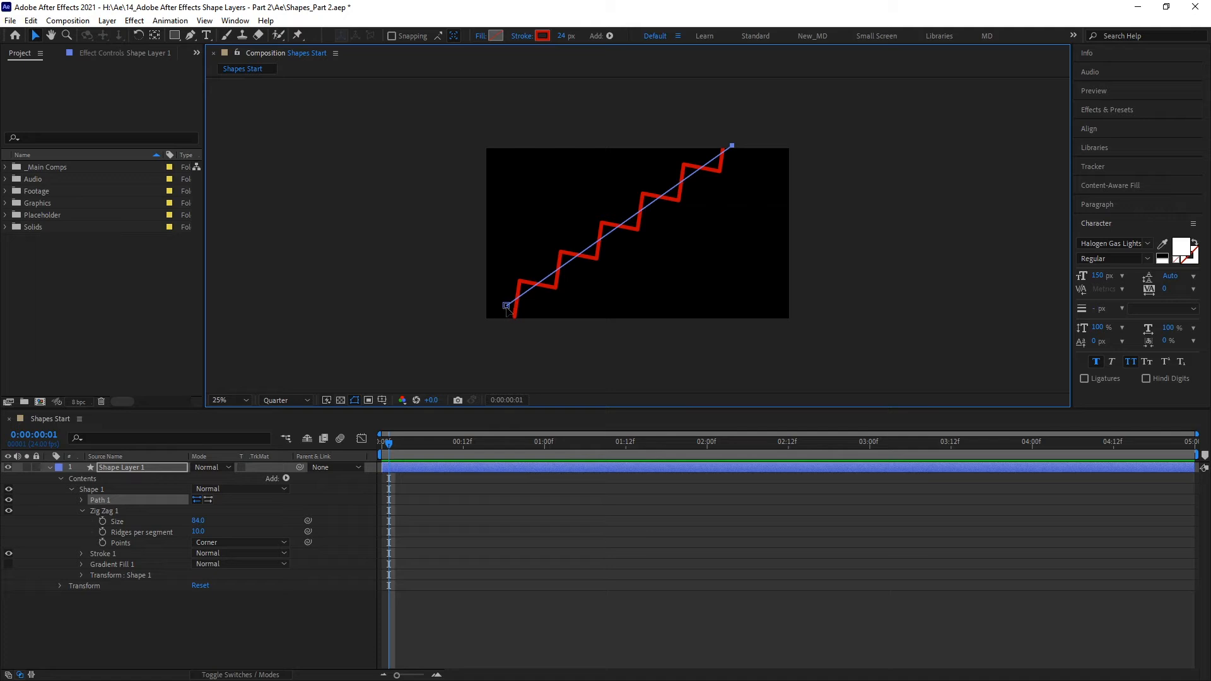
pyautogui.moveTo(505, 307); pyautogui.dragTo(465, 325)
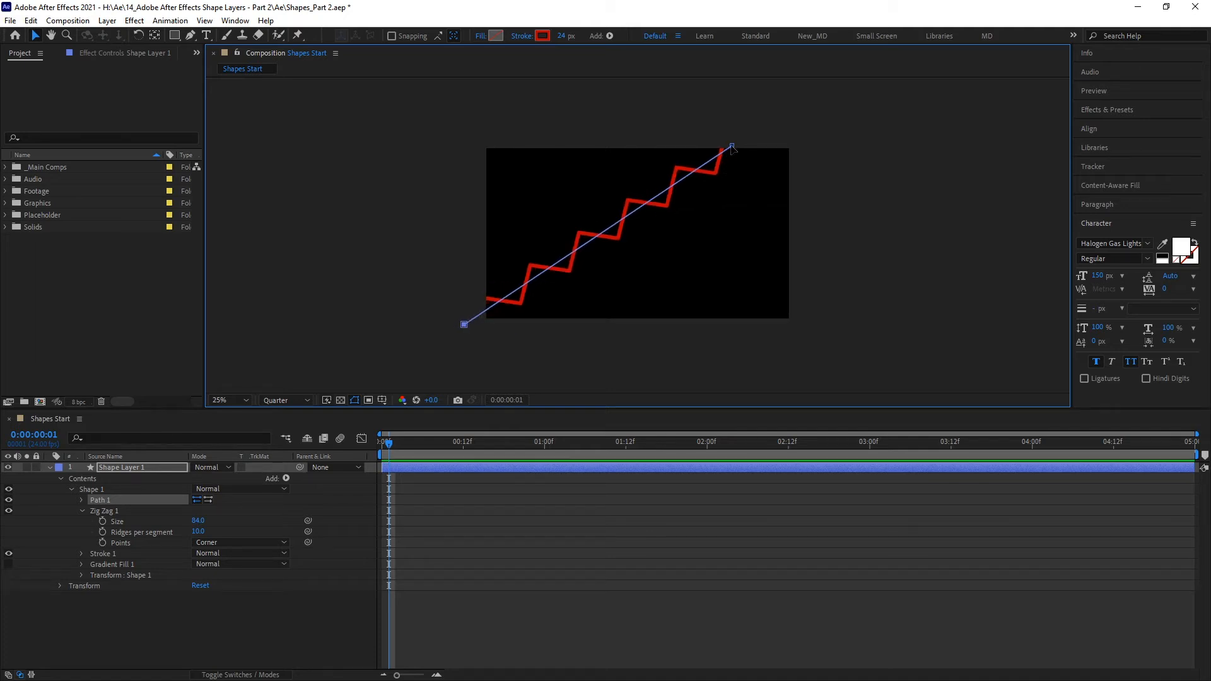
pyautogui.moveTo(737, 143); pyautogui.dragTo(736, 143)
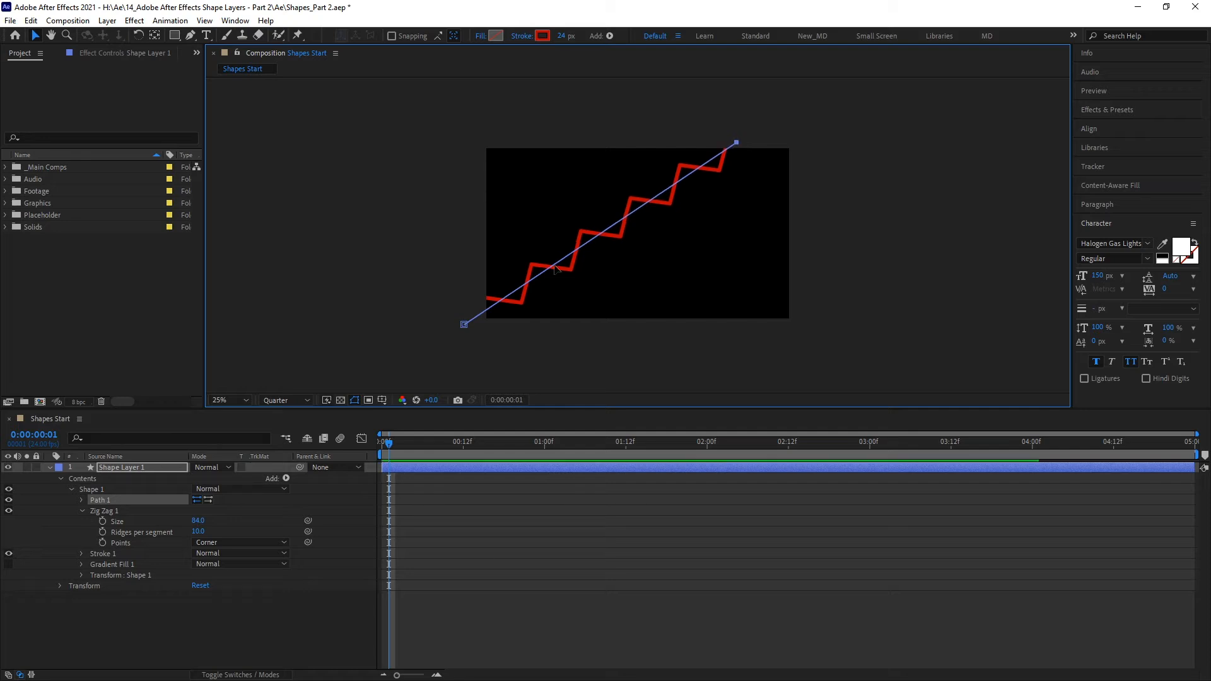
pyautogui.moveTo(465, 326); pyautogui.dragTo(484, 327)
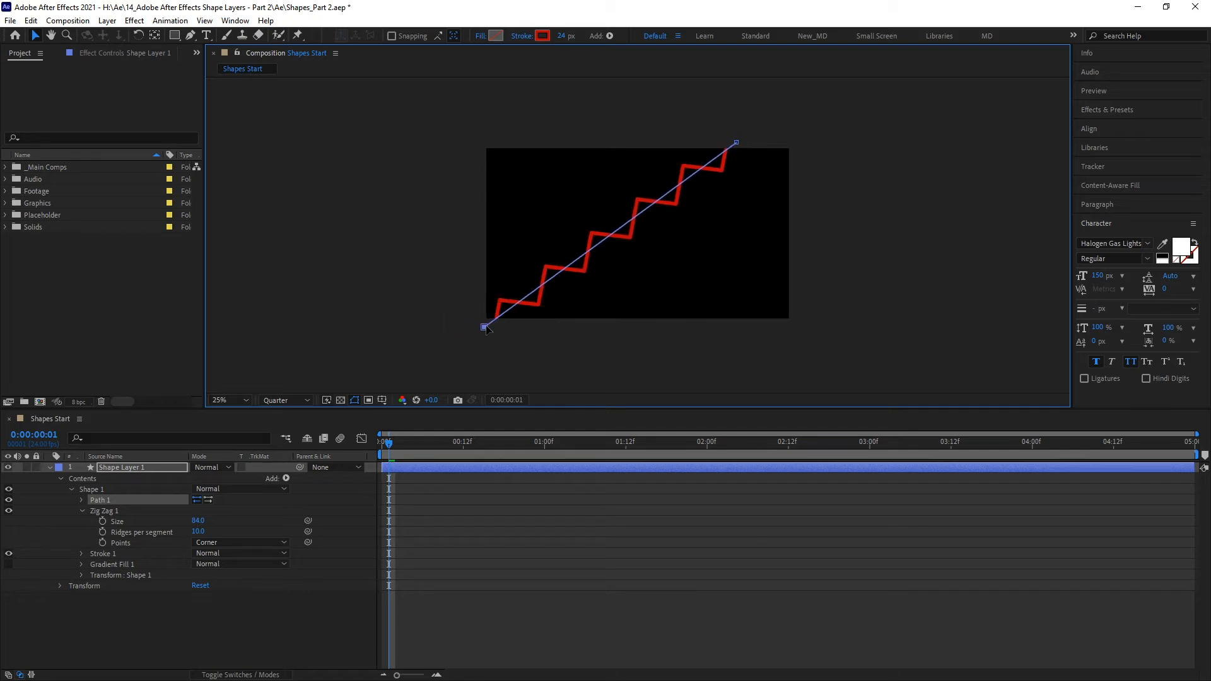
# Step: Try closing the line's open path at its upper endpoint with the Pen tool, and undo it
pyautogui.click(190, 35)
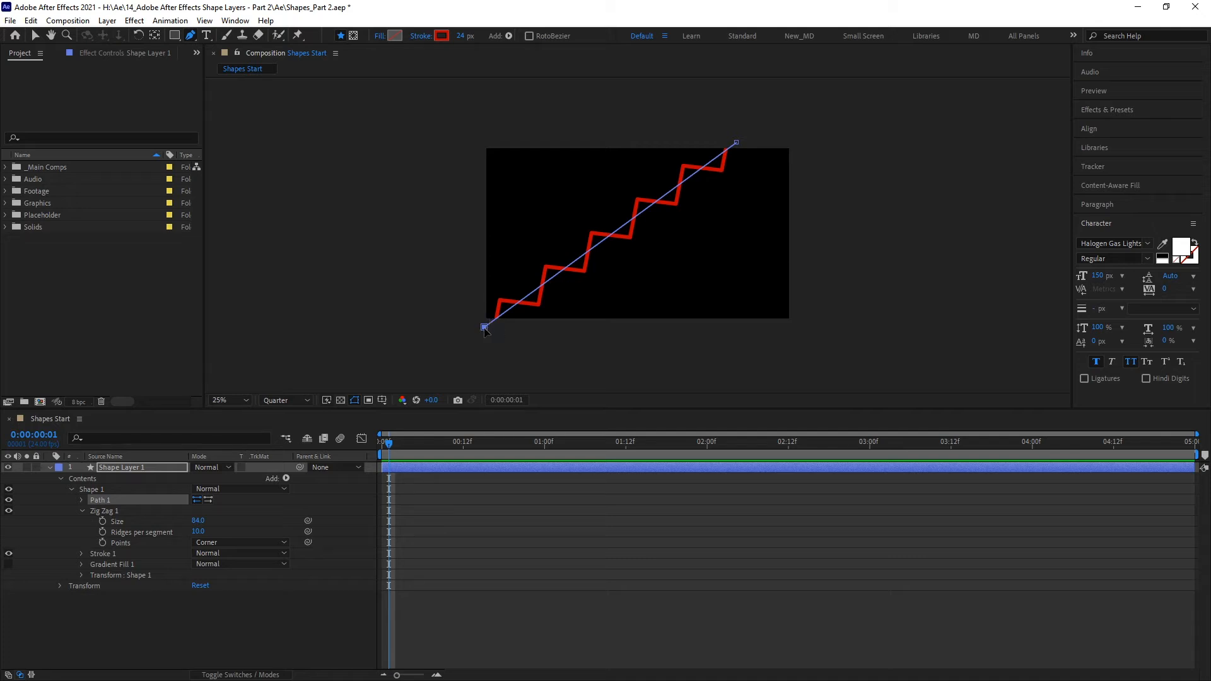
pyautogui.click(736, 143)
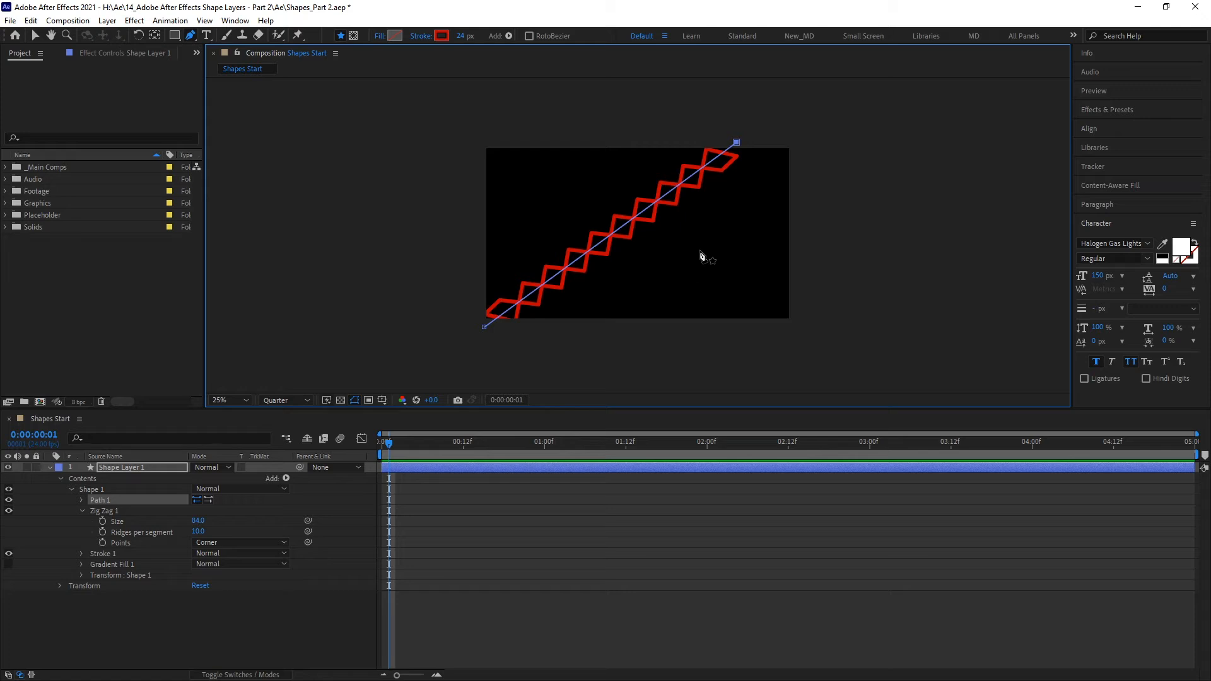
pyautogui.hotkey('ctrl', 'z')
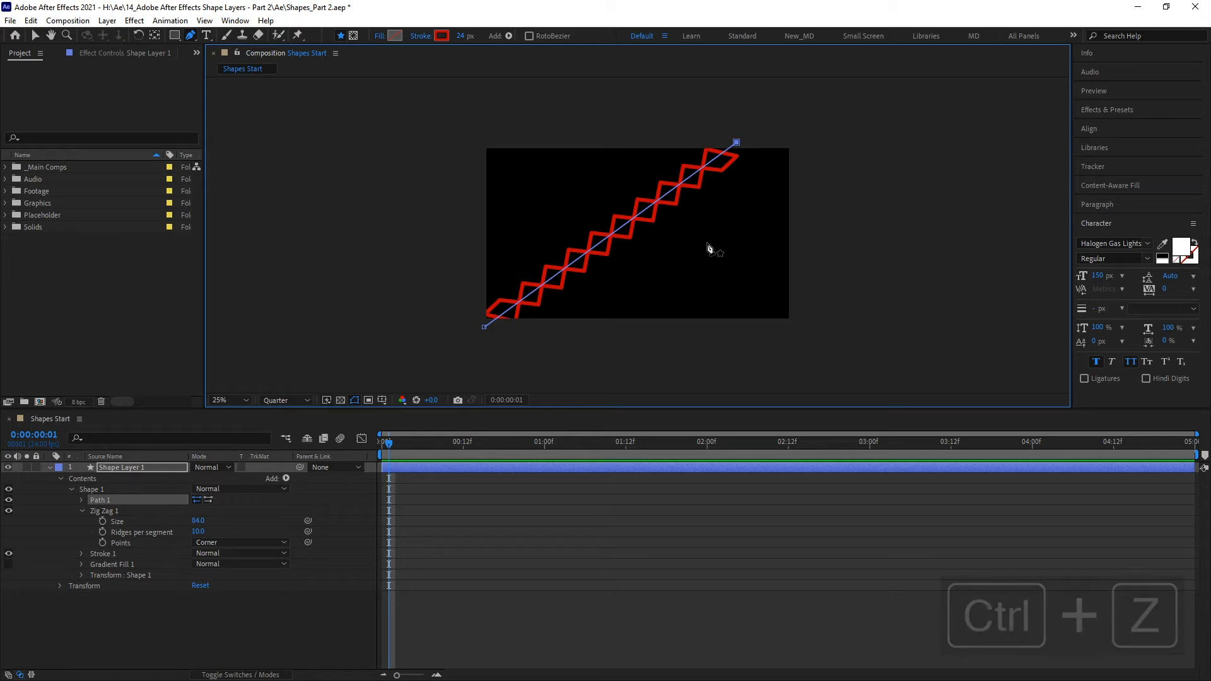
pyautogui.hotkey('ctrl', 'z')
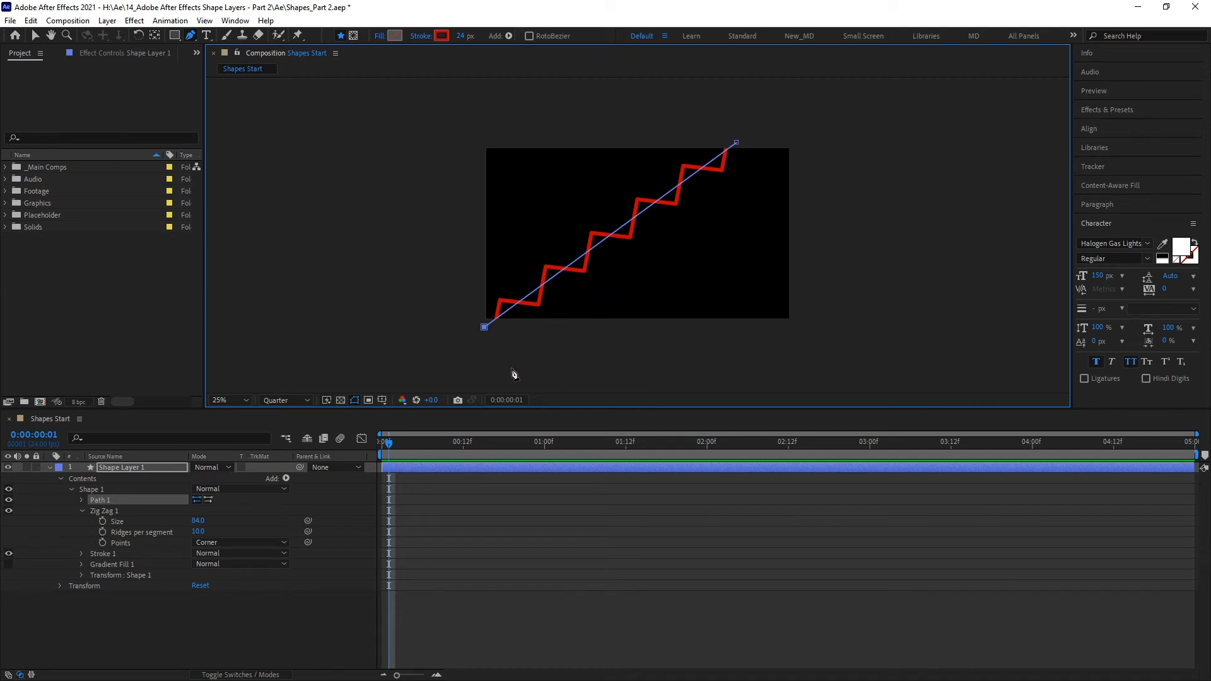
# Step: Set the Zig Zag Size to 68 and its Points to Smooth
pyautogui.click(200, 523)
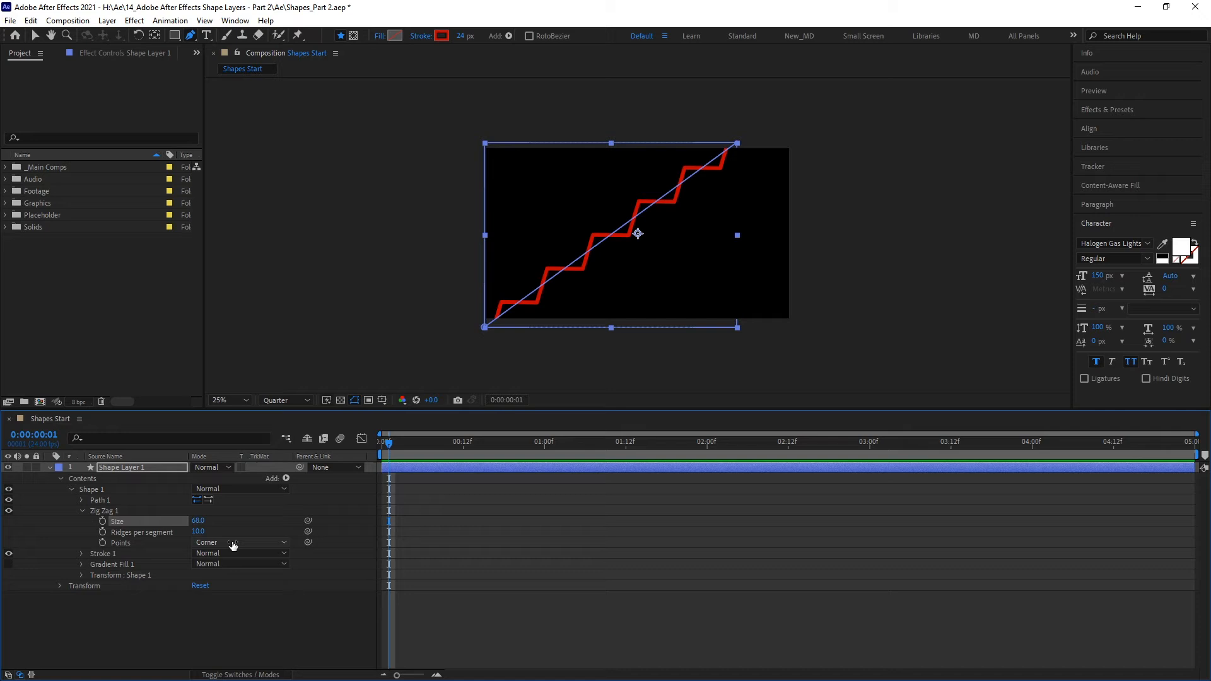
pyautogui.click(257, 542)
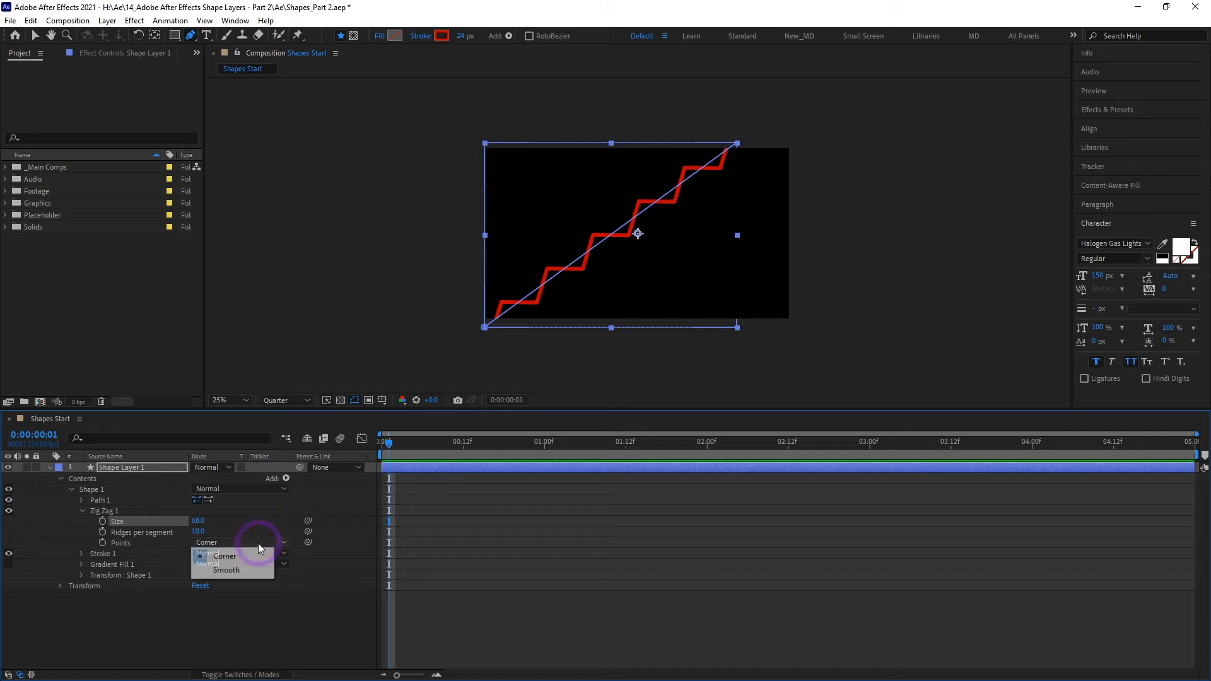
pyautogui.click(242, 569)
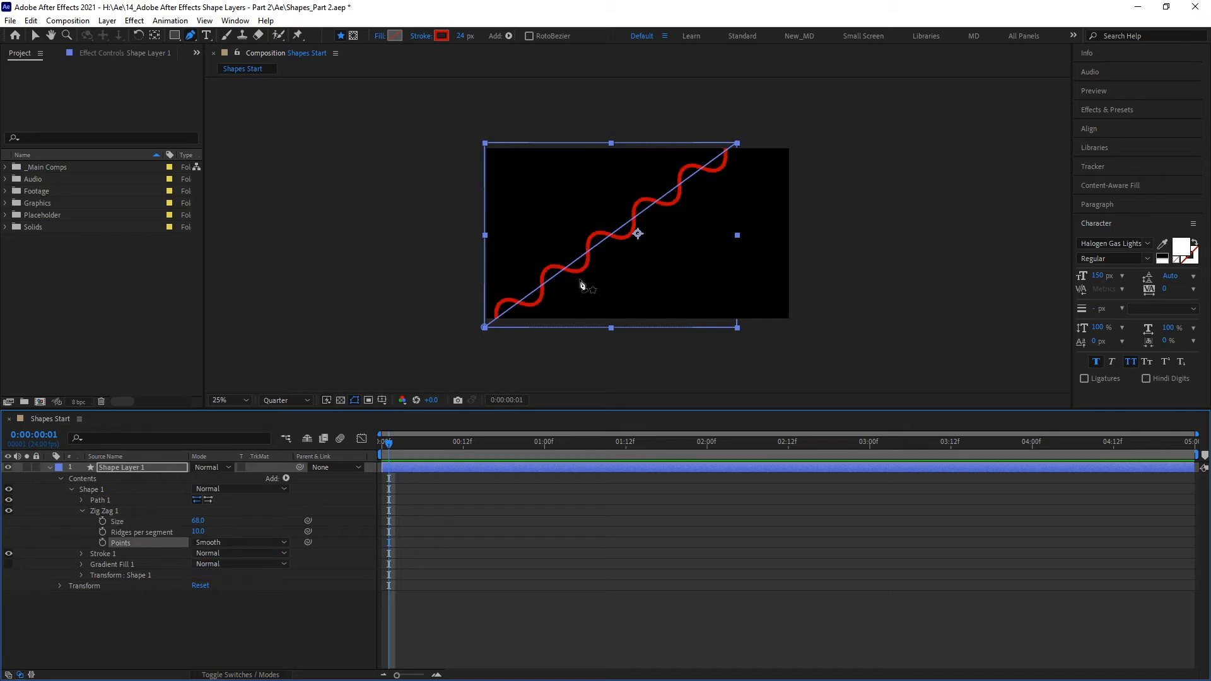
# Step: Add a Repeater to Shape 1 with 31 copies and an Offset of -15
pyautogui.press('.')
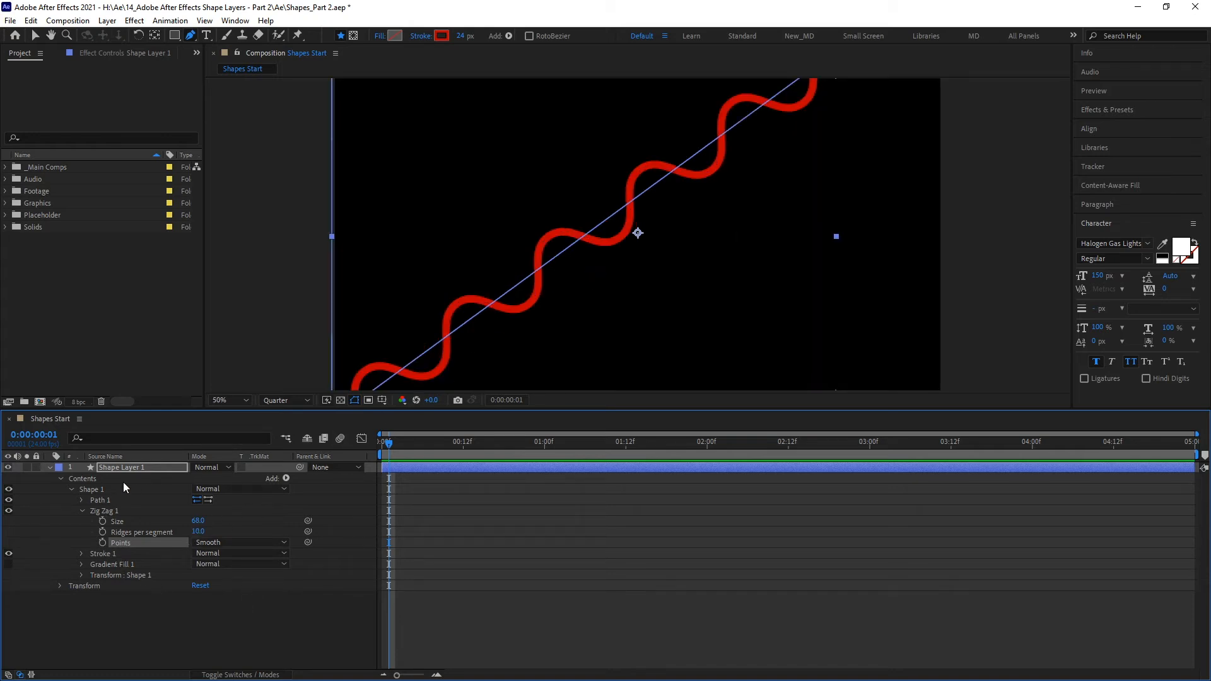
pyautogui.click(285, 477)
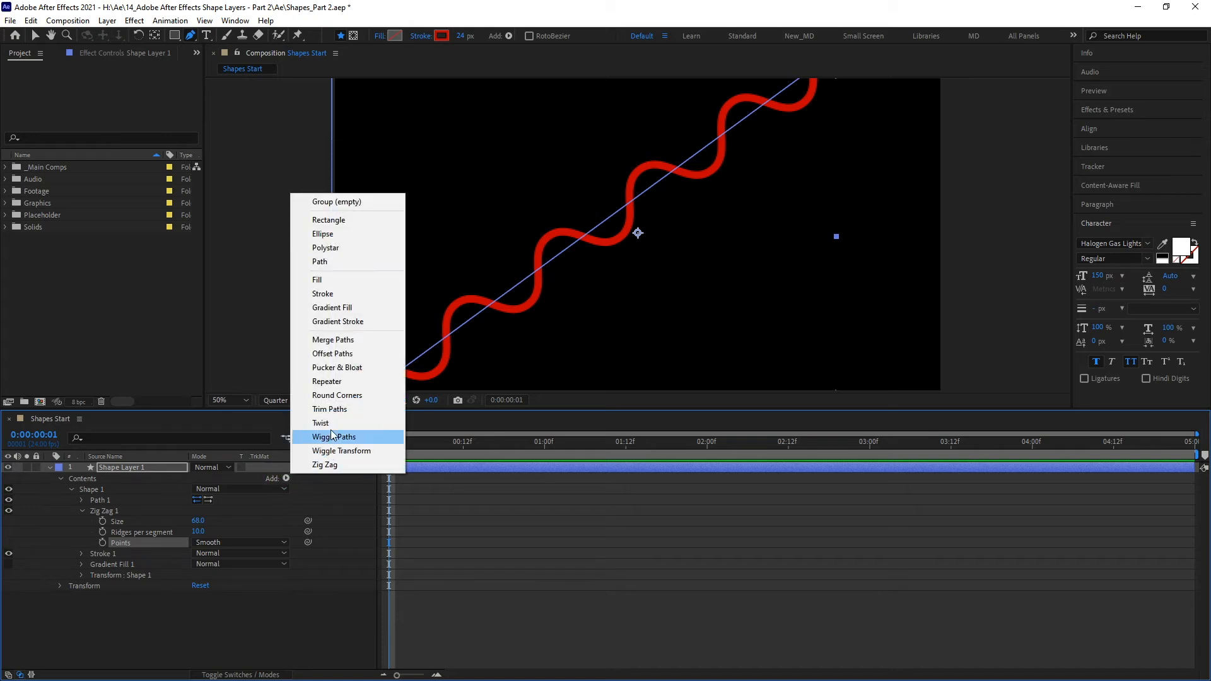
pyautogui.click(332, 382)
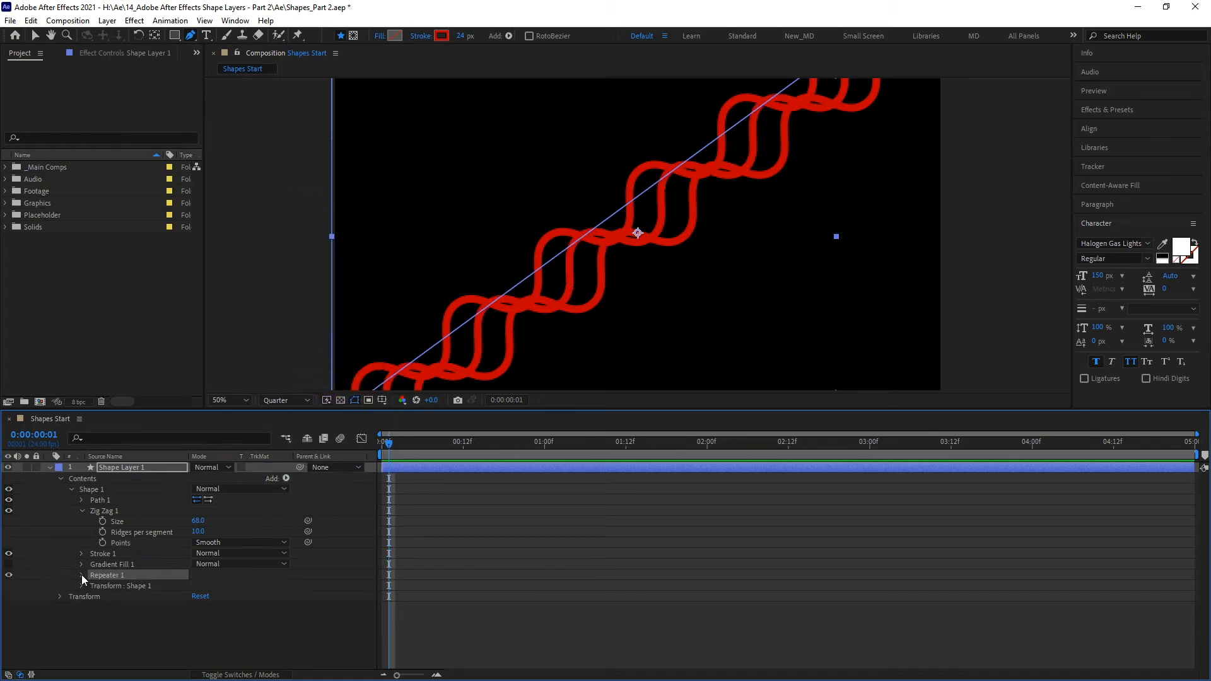
pyautogui.press(',')
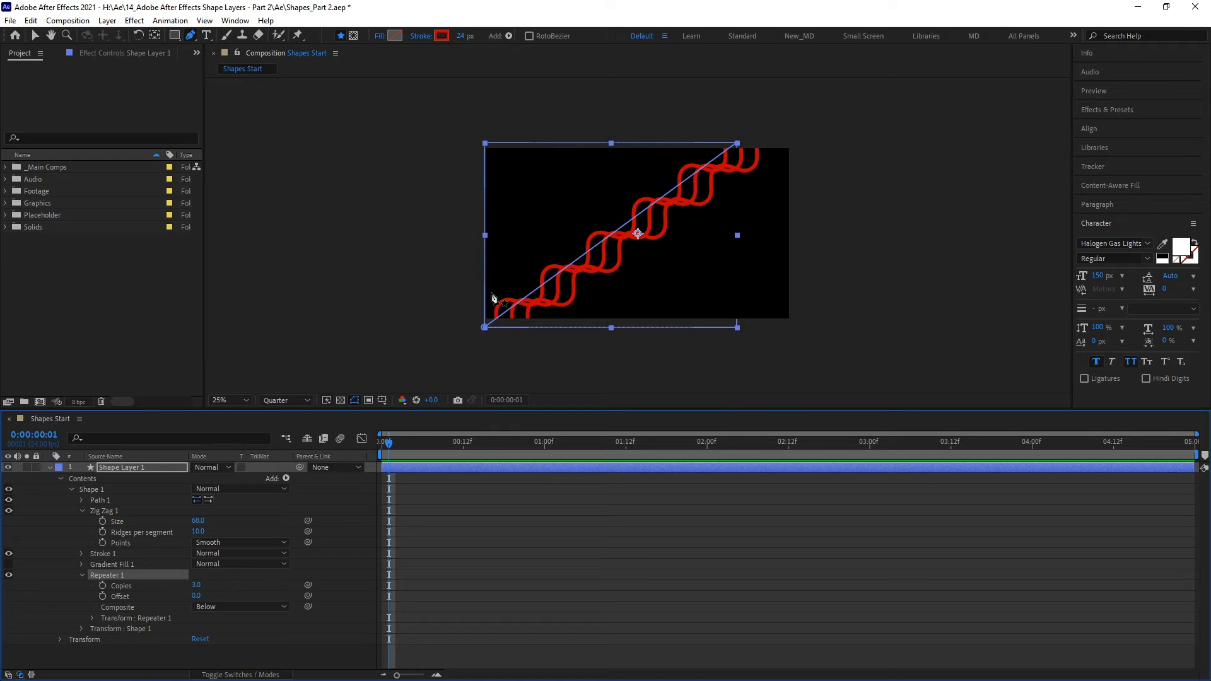
pyautogui.click(196, 584)
pyautogui.moveTo(197, 584); pyautogui.dragTo(215, 583)
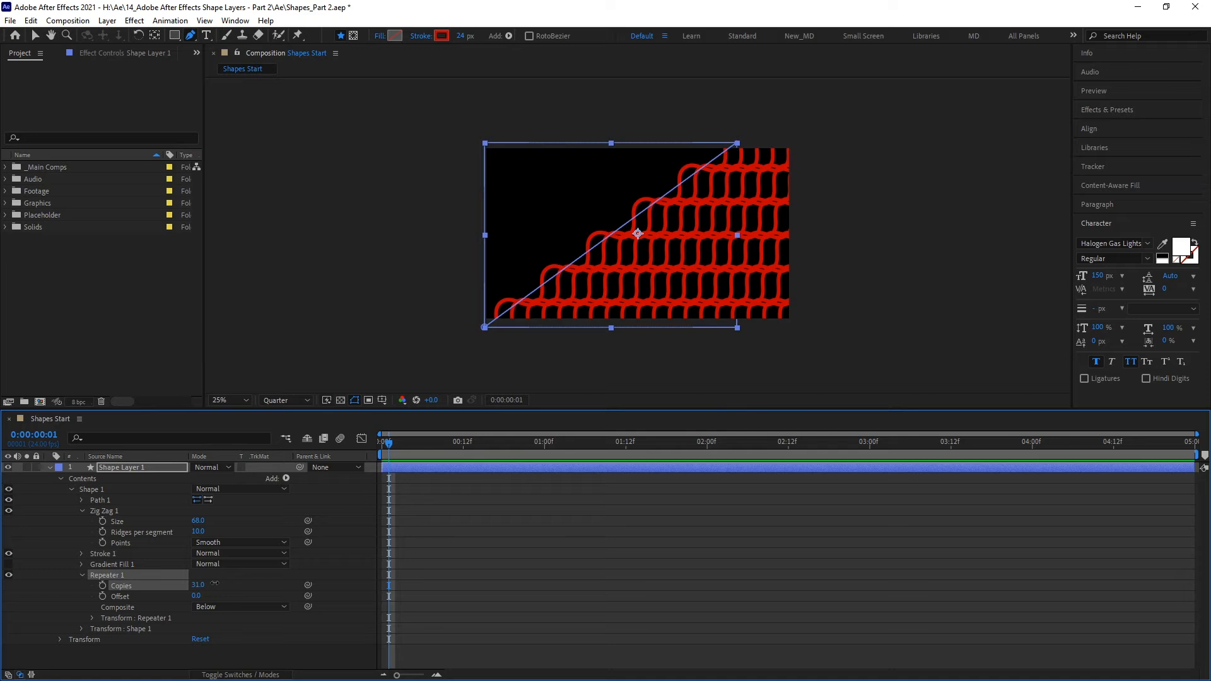
pyautogui.moveTo(200, 598)
pyautogui.mouseDown()
pyautogui.moveTo(229, 593)
pyautogui.moveTo(170, 597)
pyautogui.moveTo(202, 597)
pyautogui.moveTo(193, 603)
pyautogui.mouseUp()
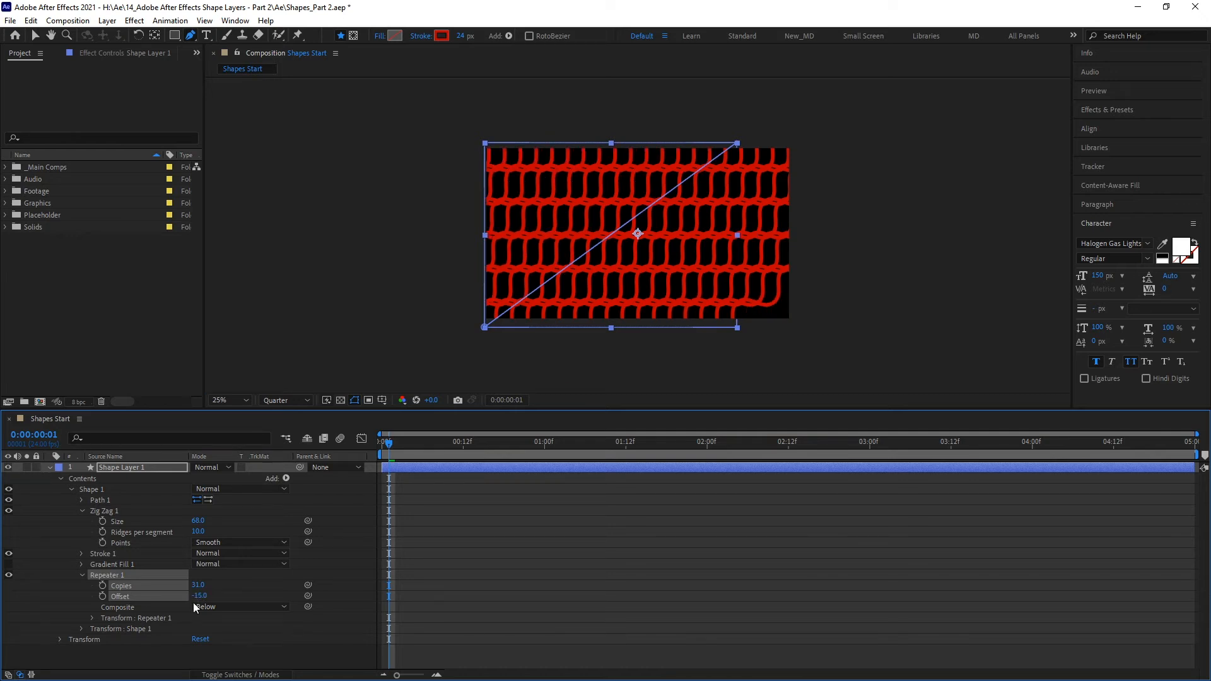
# Step: Expand the Repeater's transform and set its Position to 166, 86 and Rotation to 125°
pyautogui.click(93, 618)
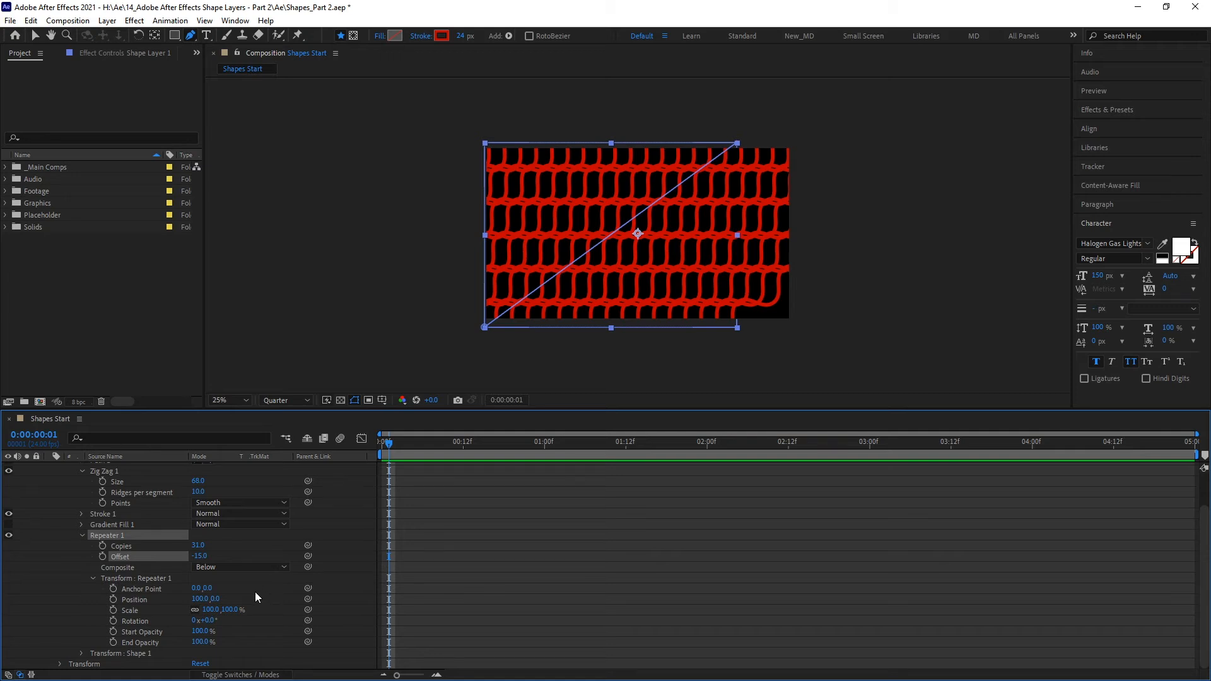
pyautogui.moveTo(199, 598); pyautogui.dragTo(157, 603)
pyautogui.moveTo(197, 599)
pyautogui.mouseDown()
pyautogui.moveTo(255, 609)
pyautogui.moveTo(282, 595)
pyautogui.moveTo(234, 599)
pyautogui.moveTo(247, 599)
pyautogui.moveTo(216, 621)
pyautogui.moveTo(356, 614)
pyautogui.moveTo(287, 616)
pyautogui.mouseUp()
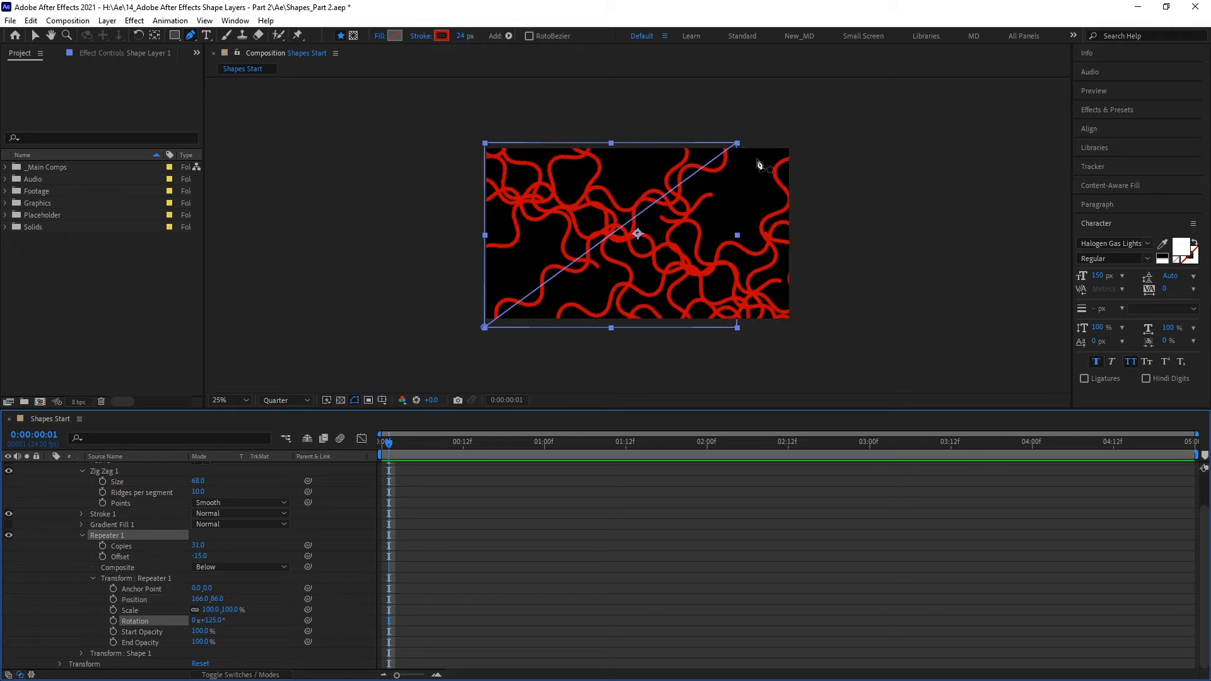
# Step: Shorten the wavy line by moving its upper endpoint close to the composition centre, keeping the path open
pyautogui.moveTo(737, 143); pyautogui.dragTo(622, 243)
pyautogui.click(484, 327)
pyautogui.hotkey('ctrl', 'z')
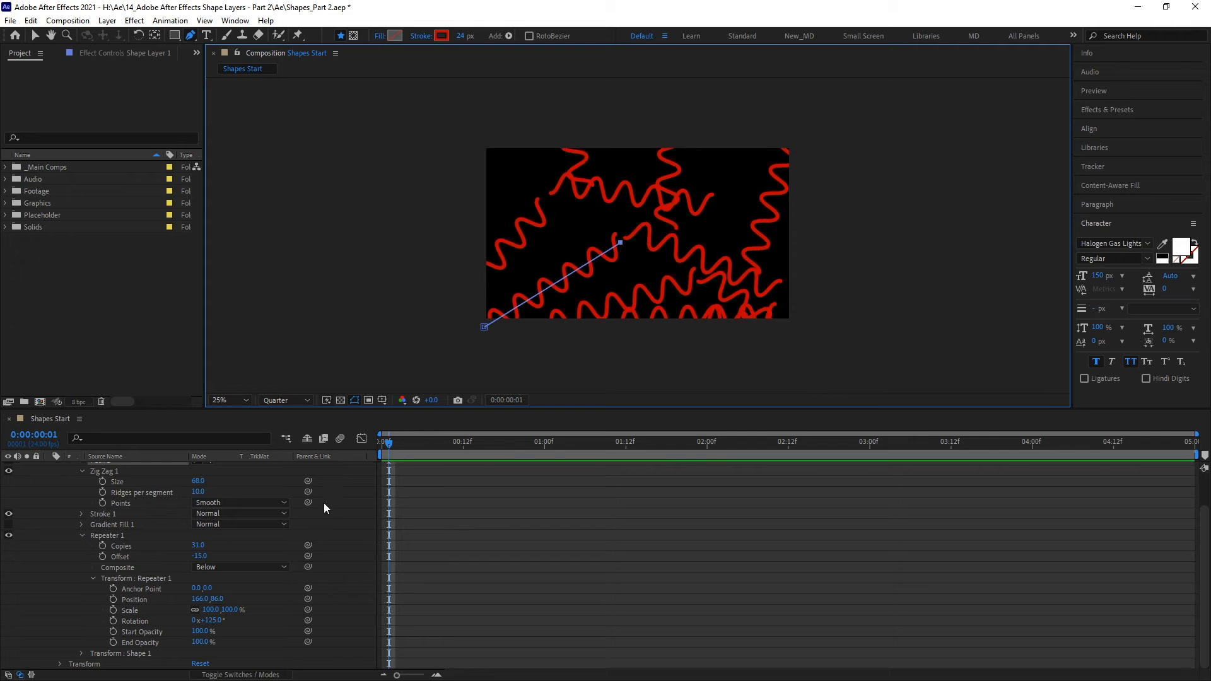
# Step: Set the Repeater's transform Position to 0, 0 so the copies radiate around the centre
pyautogui.click(199, 599)
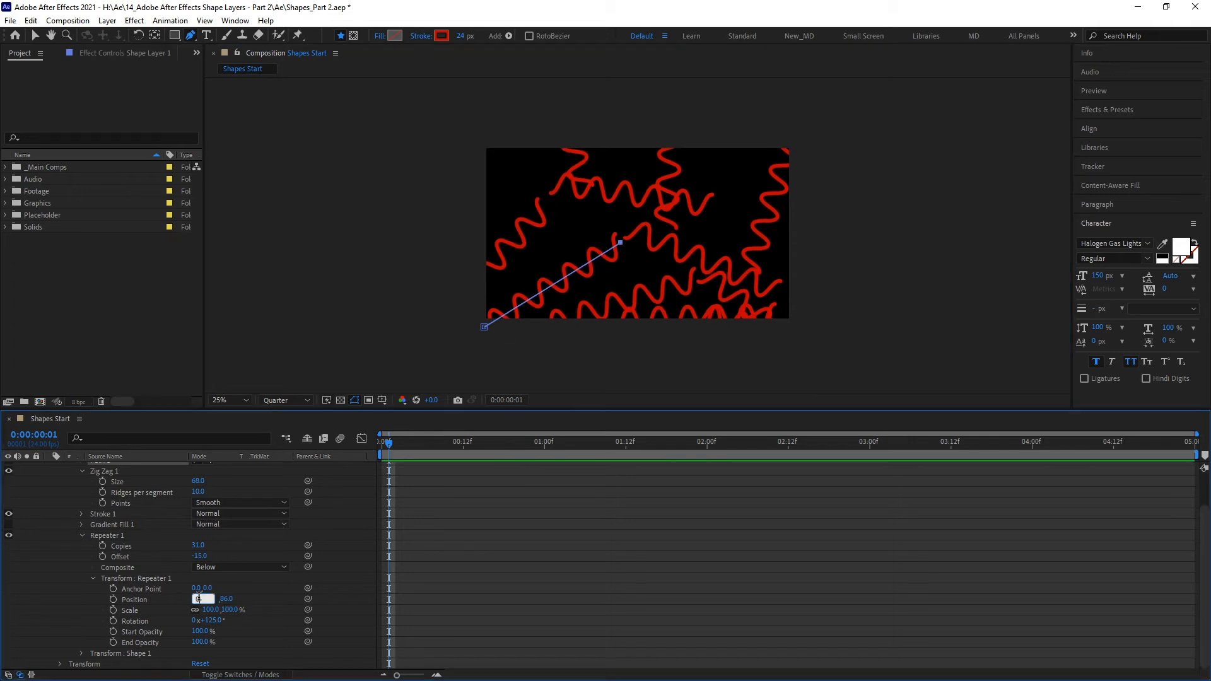
pyautogui.press('Return')
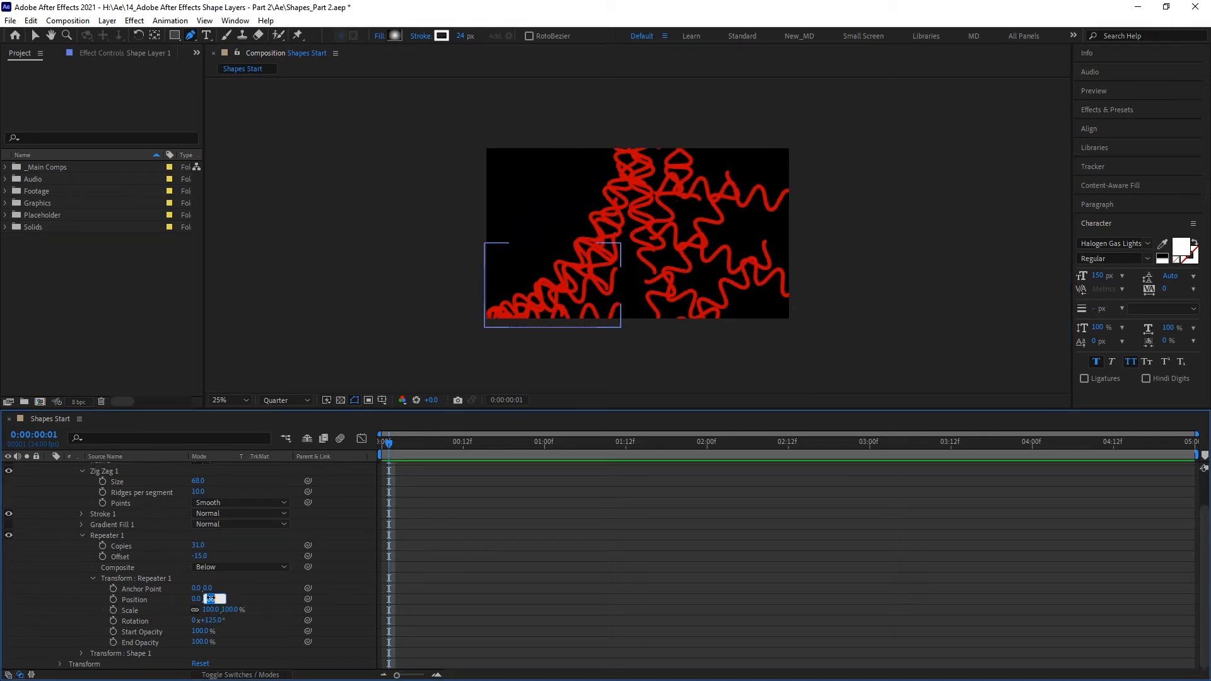
pyautogui.press('Return')
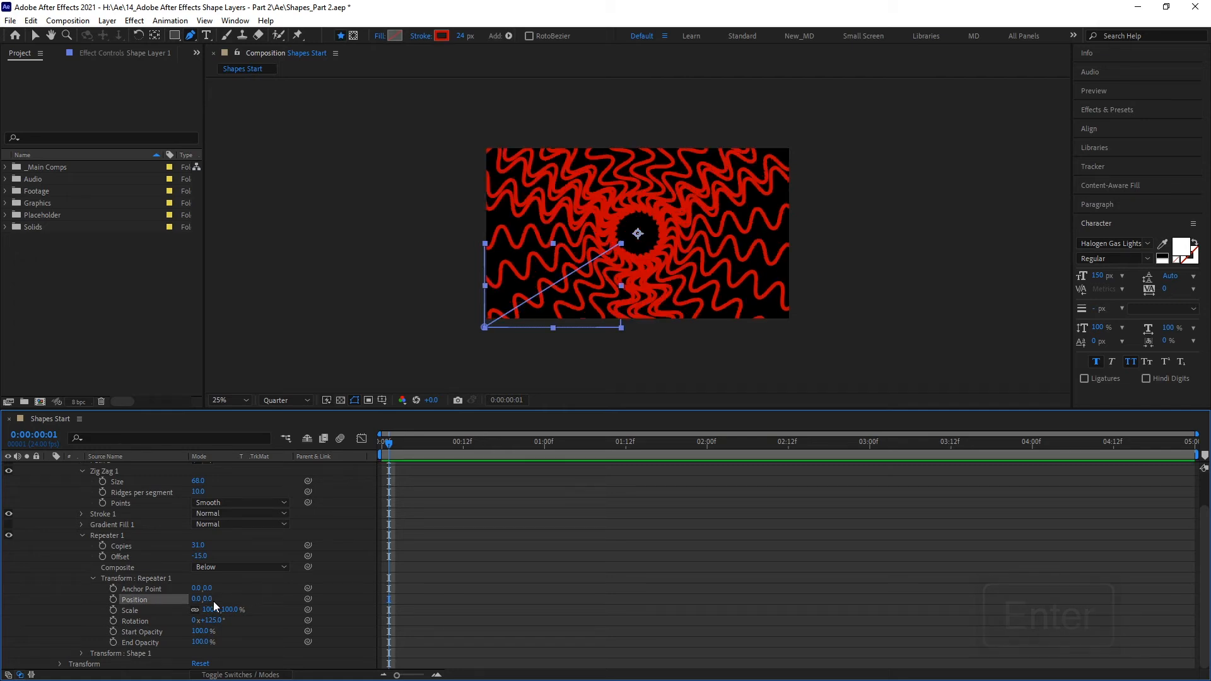
# Step: Set the Repeater's Offset to 27 and its transform Rotation to 322°
pyautogui.moveTo(214, 621); pyautogui.dragTo(240, 629)
pyautogui.moveTo(201, 556); pyautogui.dragTo(228, 556)
pyautogui.moveTo(219, 620); pyautogui.dragTo(255, 611)
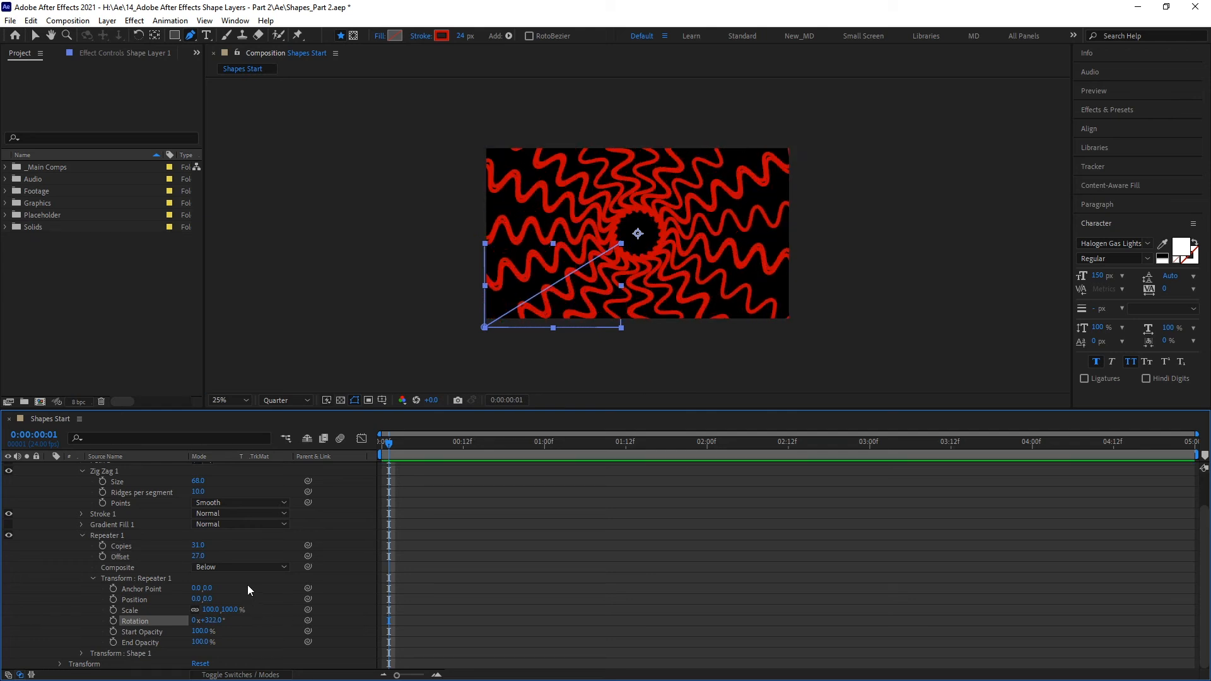
# Step: Set the Repeater to 36 copies with an Offset of 10
pyautogui.click(198, 545)
pyautogui.press('Return')
pyautogui.click(197, 556)
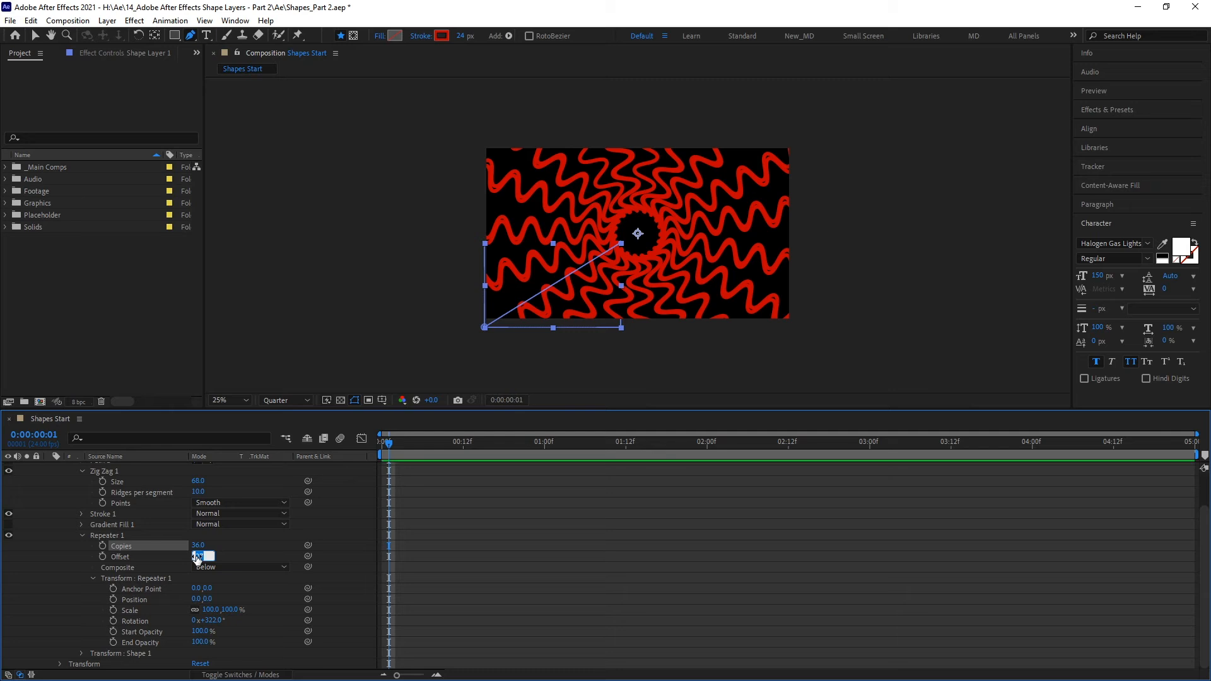
pyautogui.write('10')
pyautogui.press('Return')
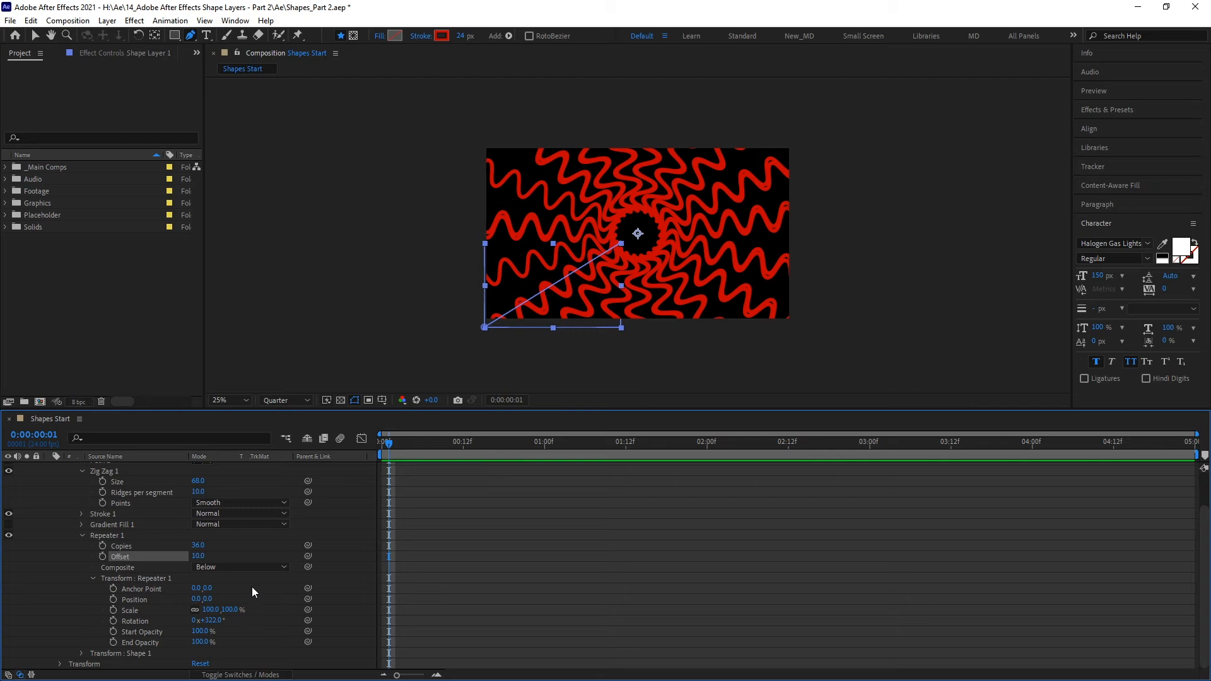
# Step: Set the Repeater's Rotation to 360°, and increase it to 1x+145° to fan the copies into five arms
pyautogui.click(209, 620)
pyautogui.write('360')
pyautogui.press('Return')
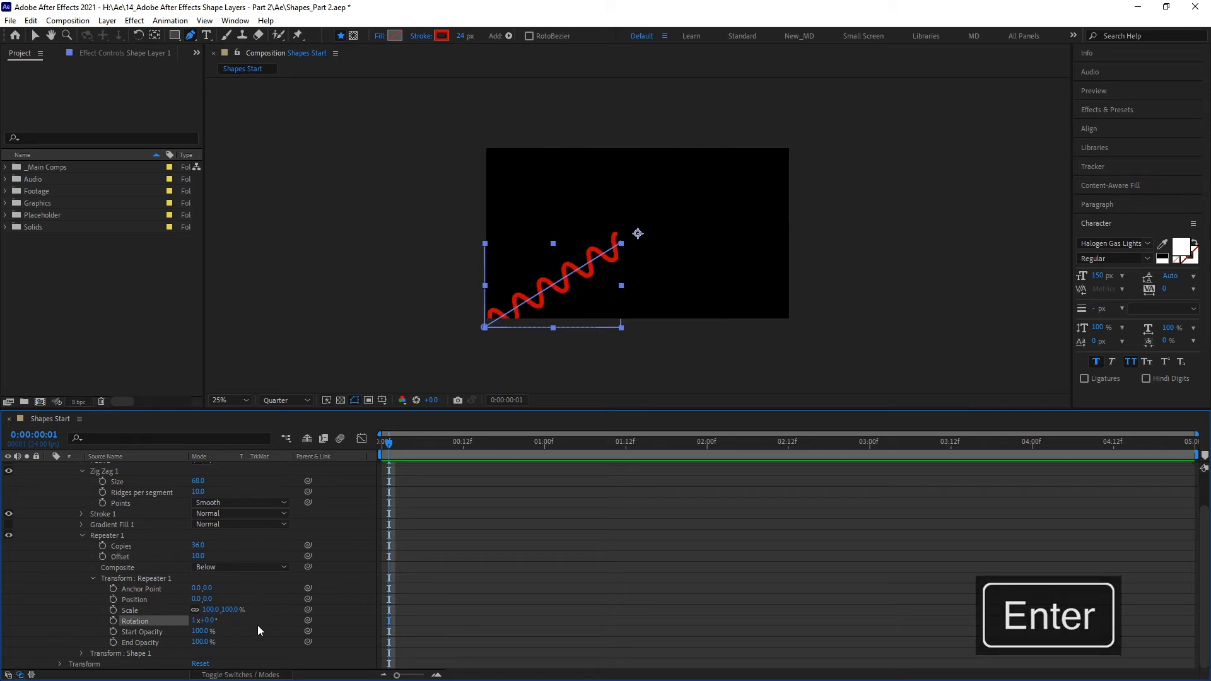
pyautogui.moveTo(208, 619); pyautogui.dragTo(295, 620)
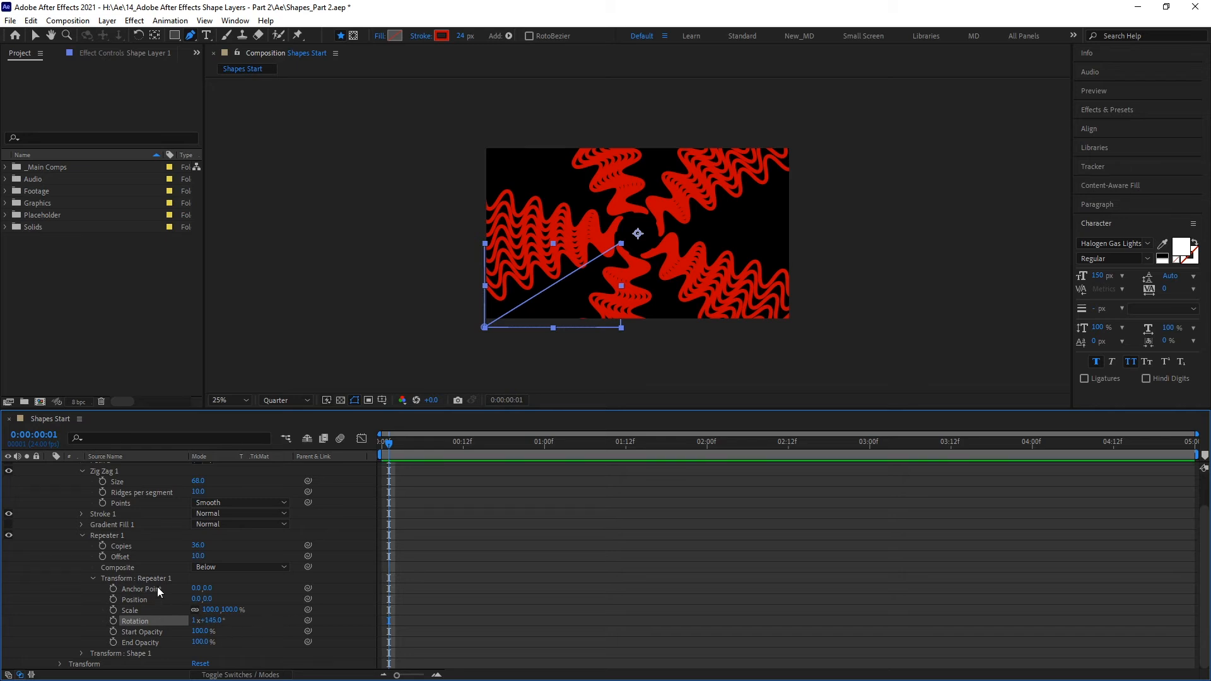
# Step: Delete Shape Layer 1 from the composition
pyautogui.scroll(2, 157, 586)
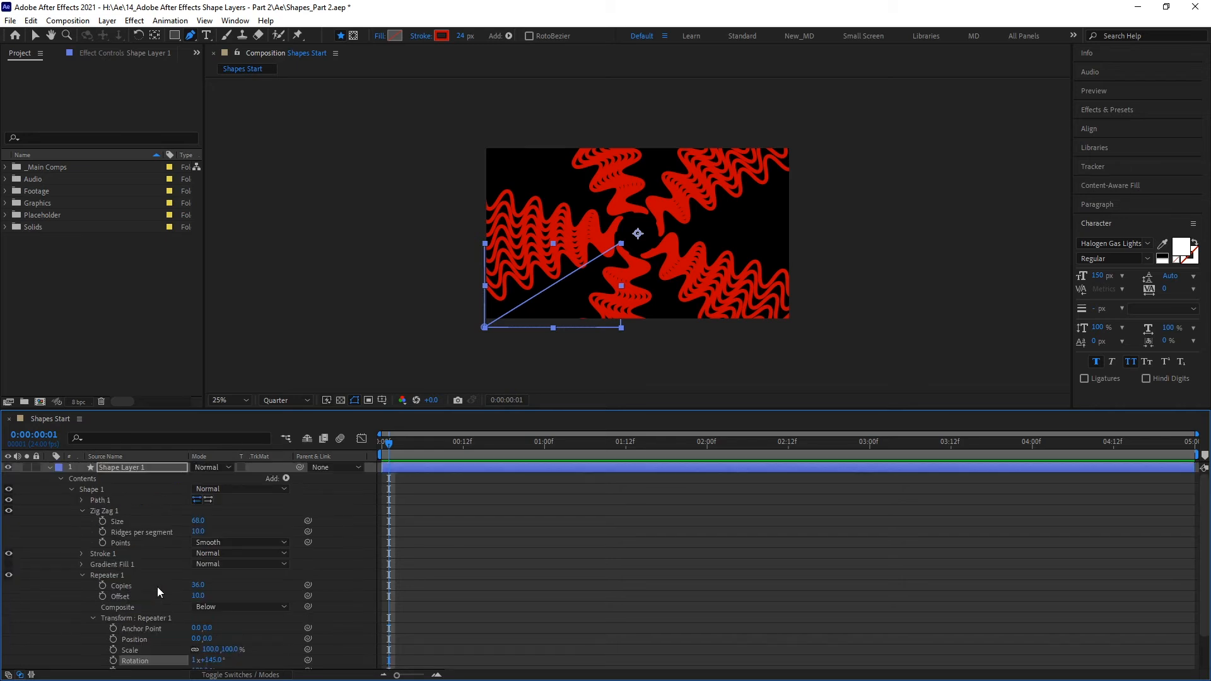
pyautogui.click(129, 470)
pyautogui.press('Delete')
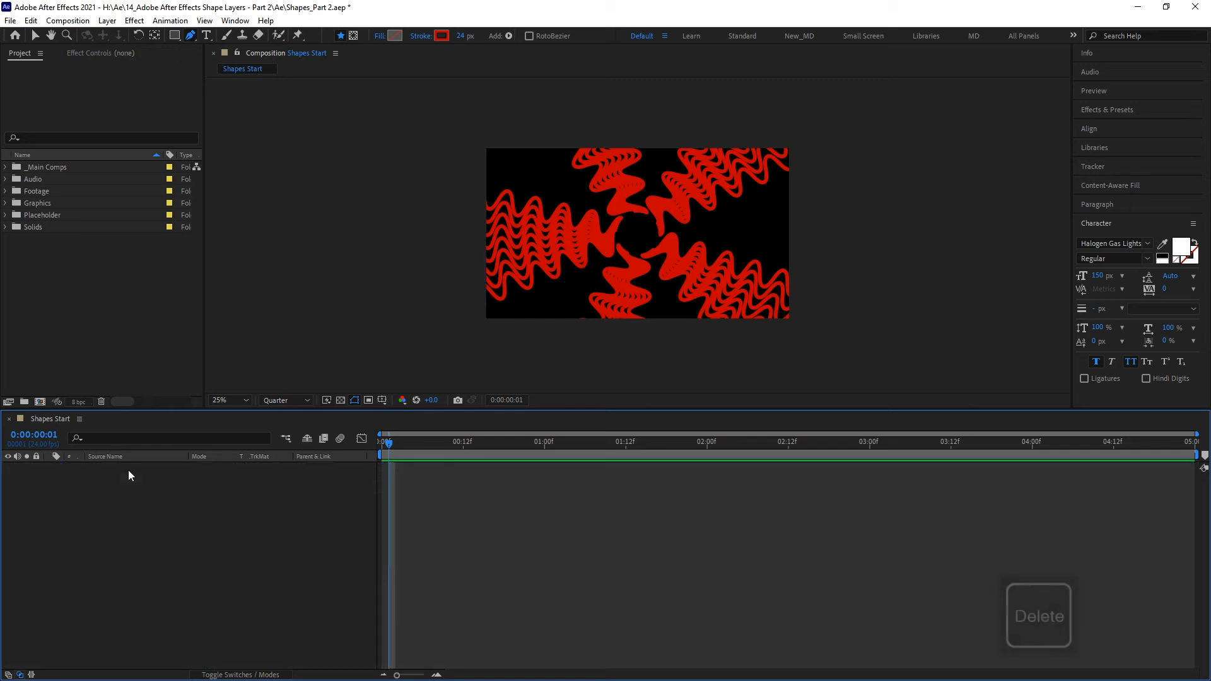
# Step: Draw a large rectangle shape covering most of the composition on a new shape layer
pyautogui.click(241, 403)
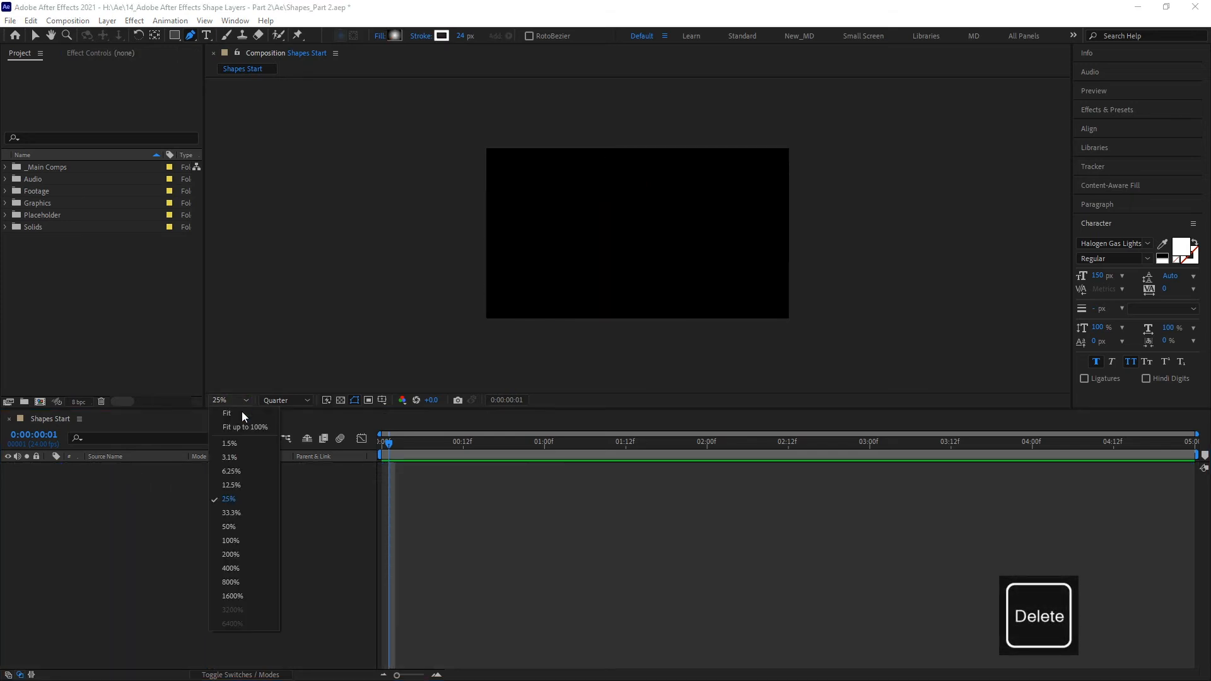
pyautogui.click(241, 429)
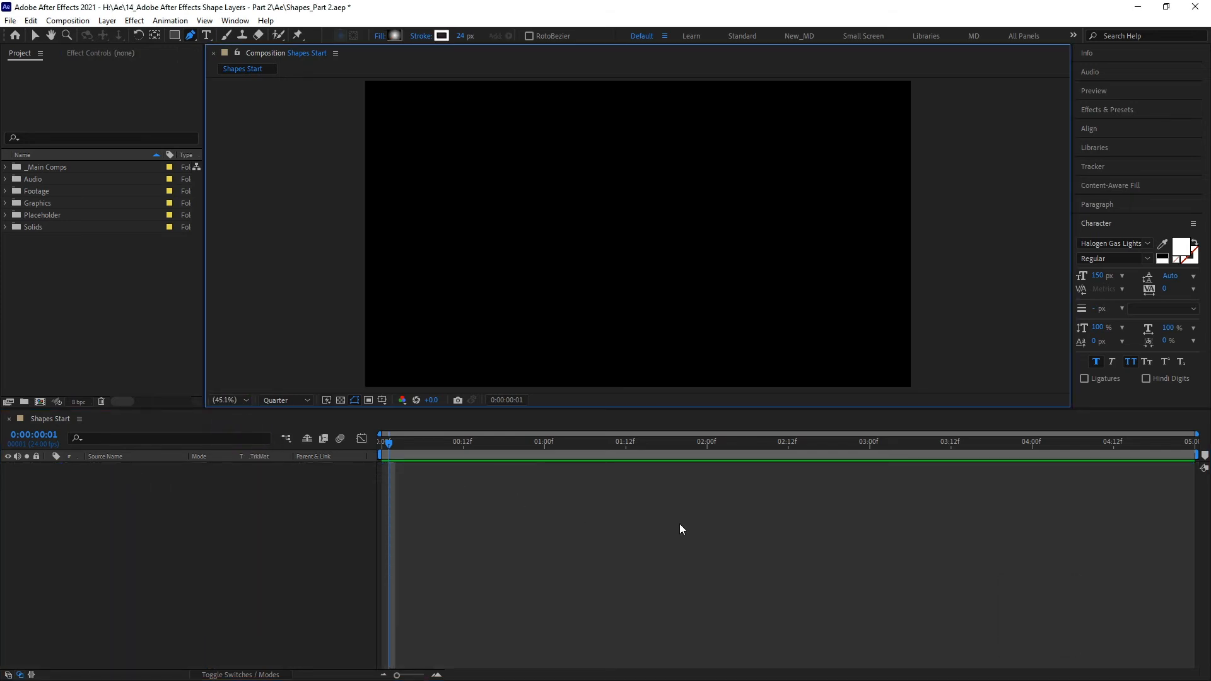
pyautogui.click(174, 34)
pyautogui.moveTo(410, 125)
pyautogui.mouseDown()
pyautogui.moveTo(756, 305)
pyautogui.moveTo(811, 354)
pyautogui.moveTo(880, 366)
pyautogui.moveTo(808, 335)
pyautogui.mouseUp()
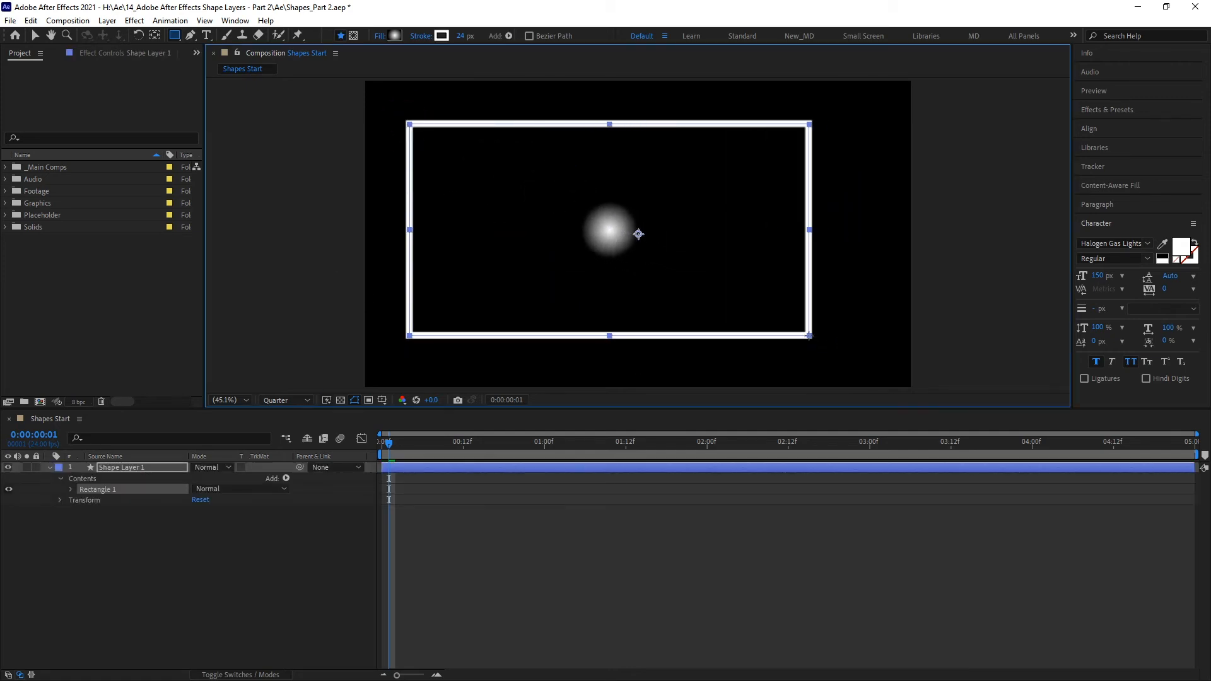
# Step: Change the rectangle's fill from a radial gradient to a solid color and make it green
pyautogui.click(377, 36)
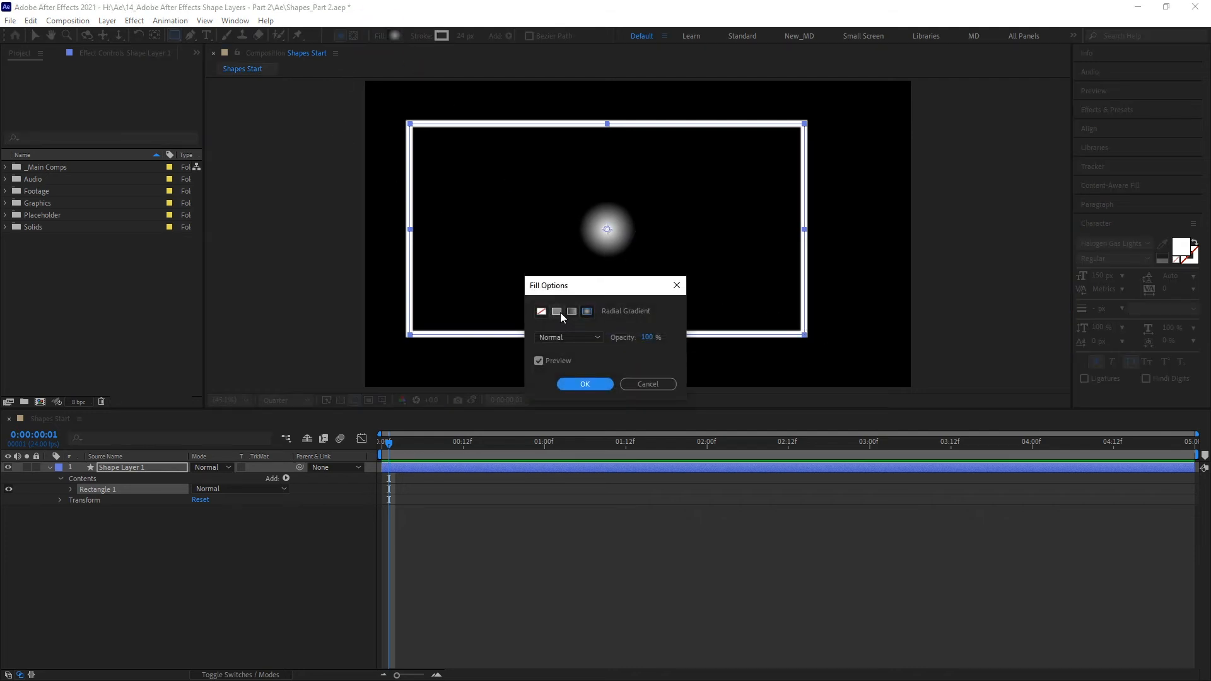
pyautogui.click(558, 312)
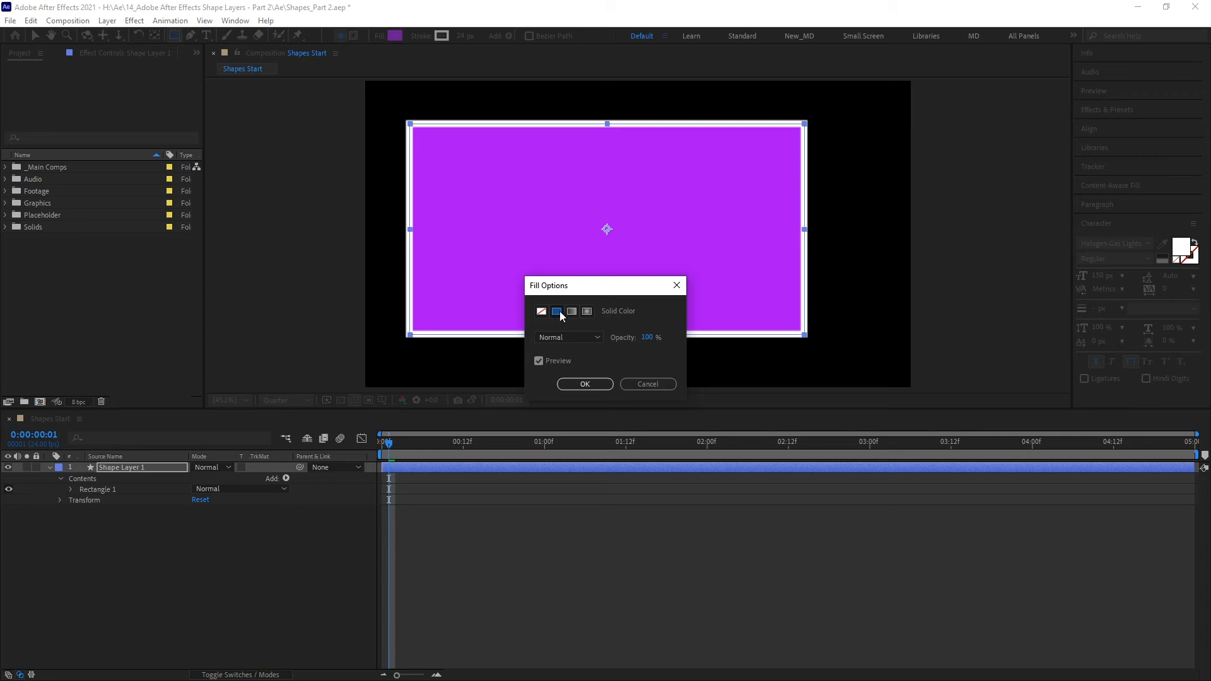
pyautogui.click(585, 384)
pyautogui.click(396, 36)
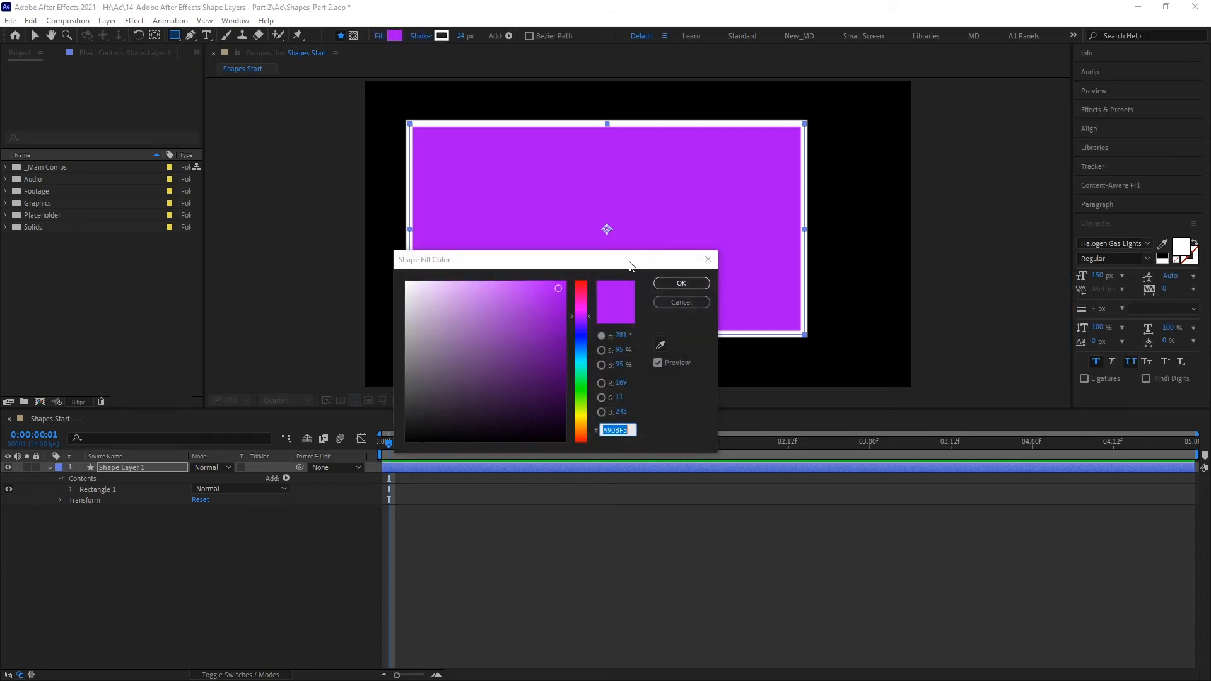
pyautogui.moveTo(580, 317); pyautogui.dragTo(584, 382)
pyautogui.click(670, 285)
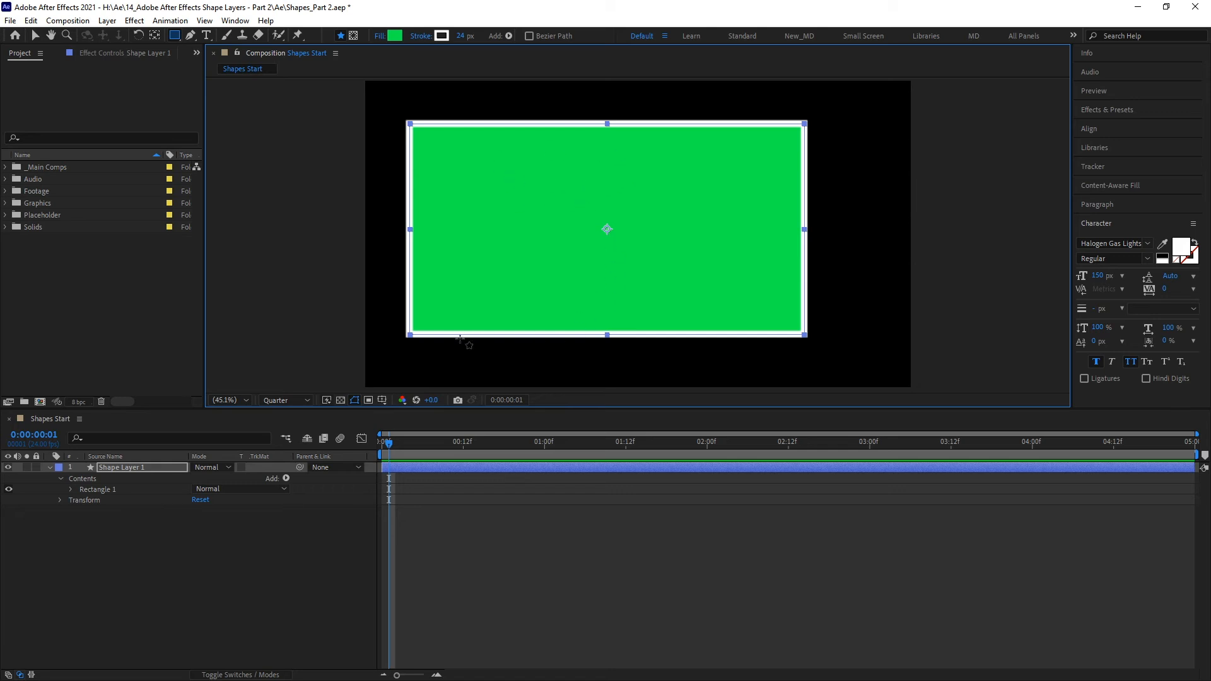
# Step: Move the rectangle slightly right and down in the composition, and reveal its Rectangle Path 1 properties
pyautogui.click(33, 37)
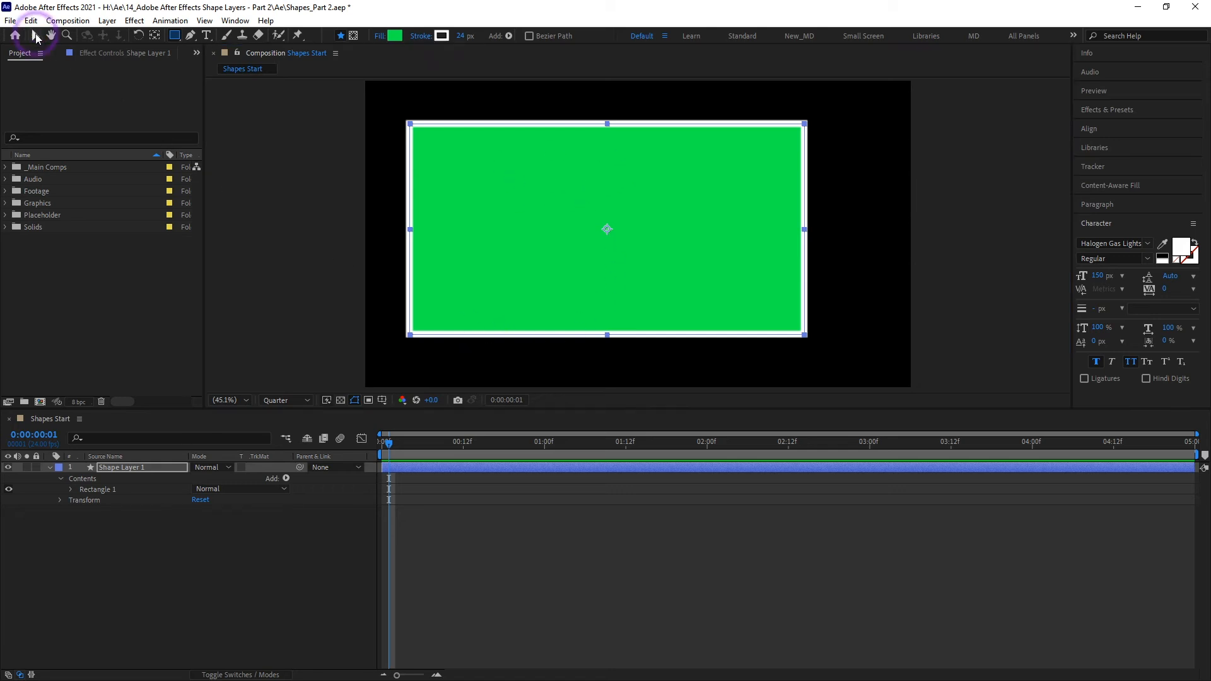
pyautogui.moveTo(475, 231); pyautogui.dragTo(518, 237)
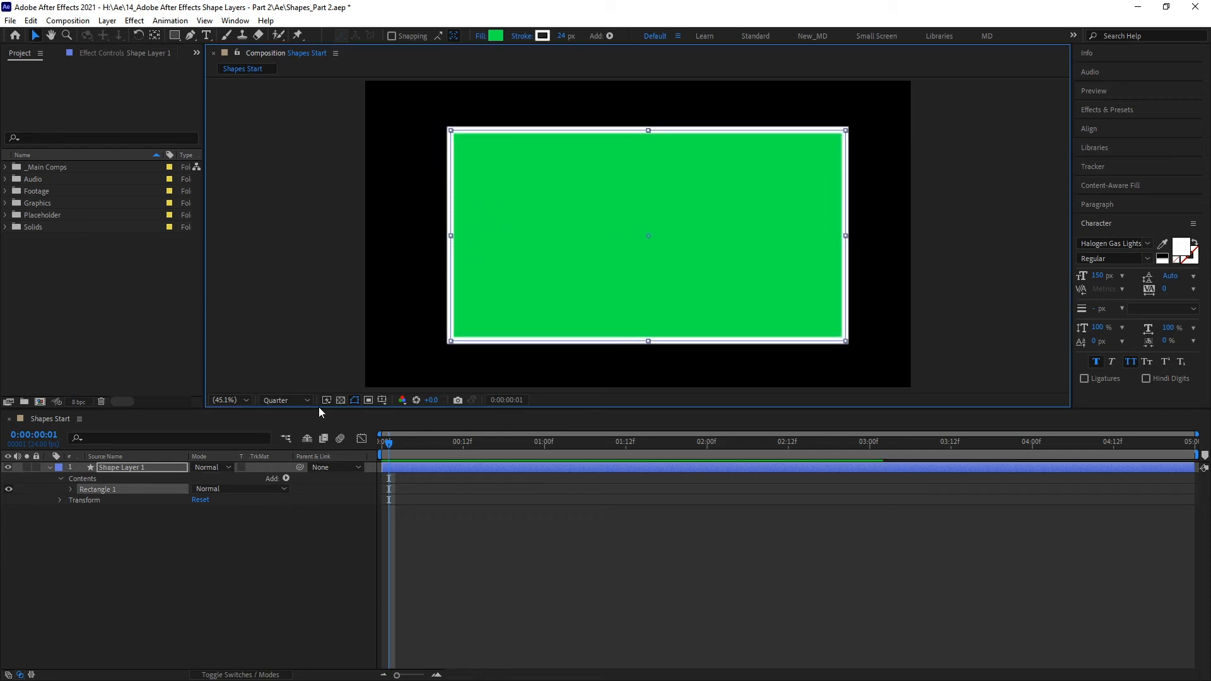
pyautogui.click(70, 488)
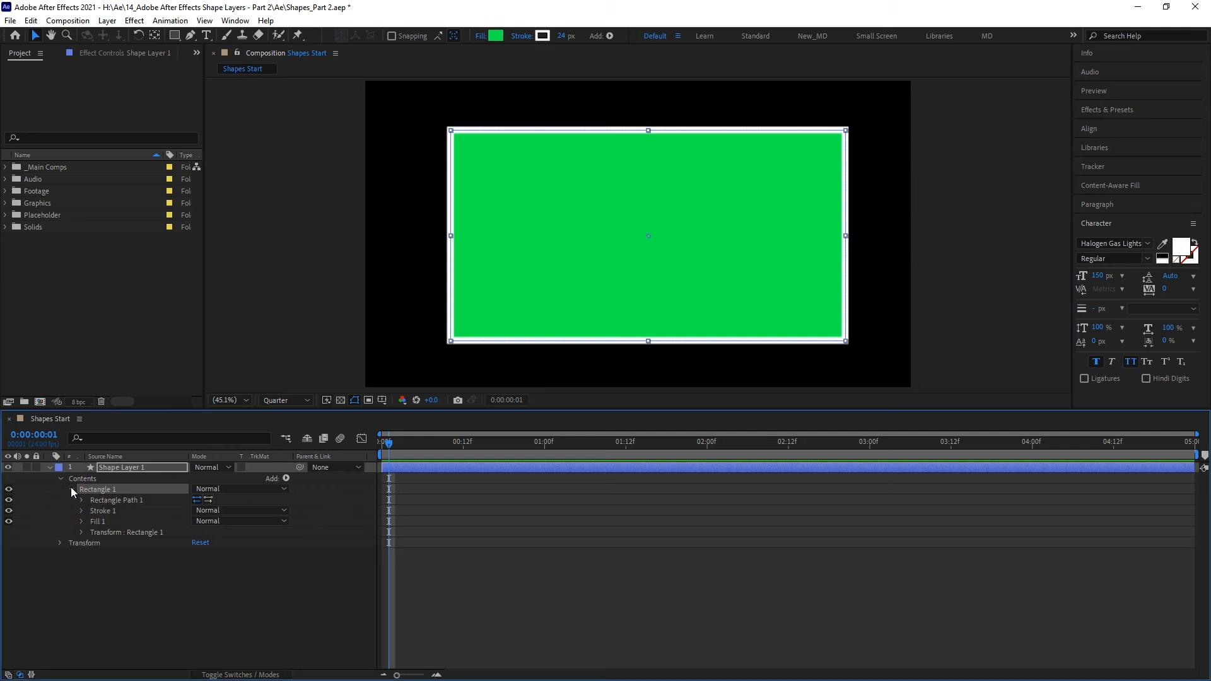
pyautogui.click(80, 500)
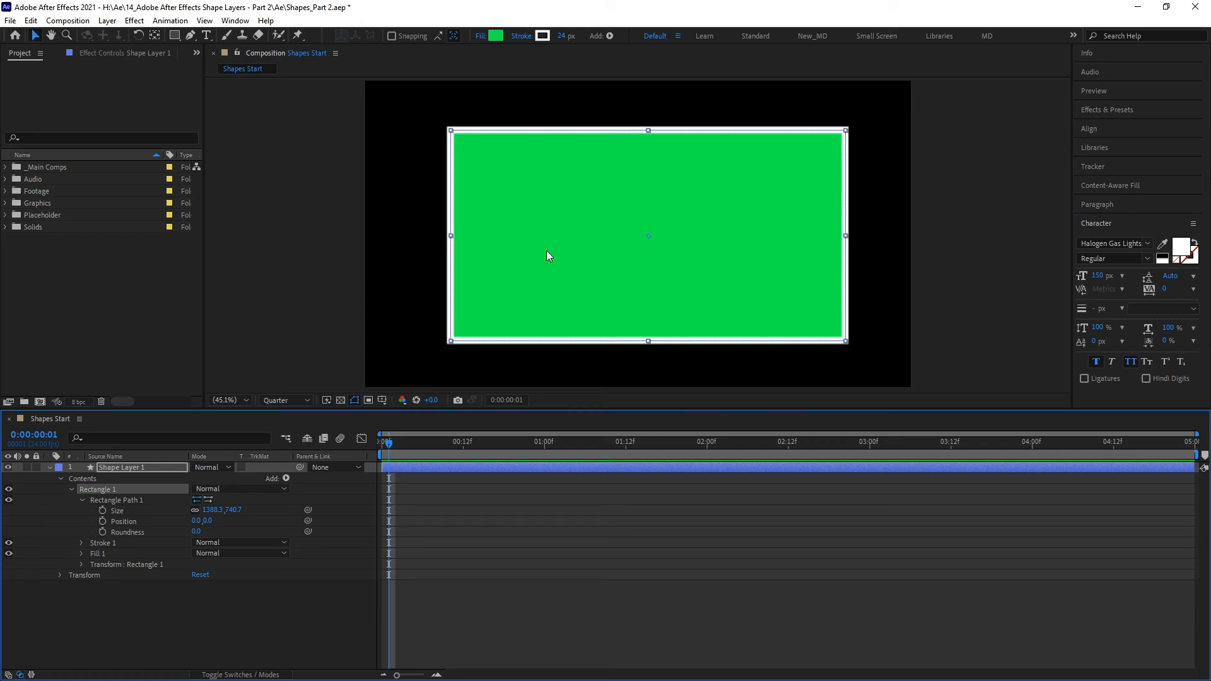
# Step: Narrow the rectangle to a 93.3% horizontal scale, reveal its group transform, and move it to position -17.5, -34.4
pyautogui.moveTo(547, 250); pyautogui.dragTo(540, 253)
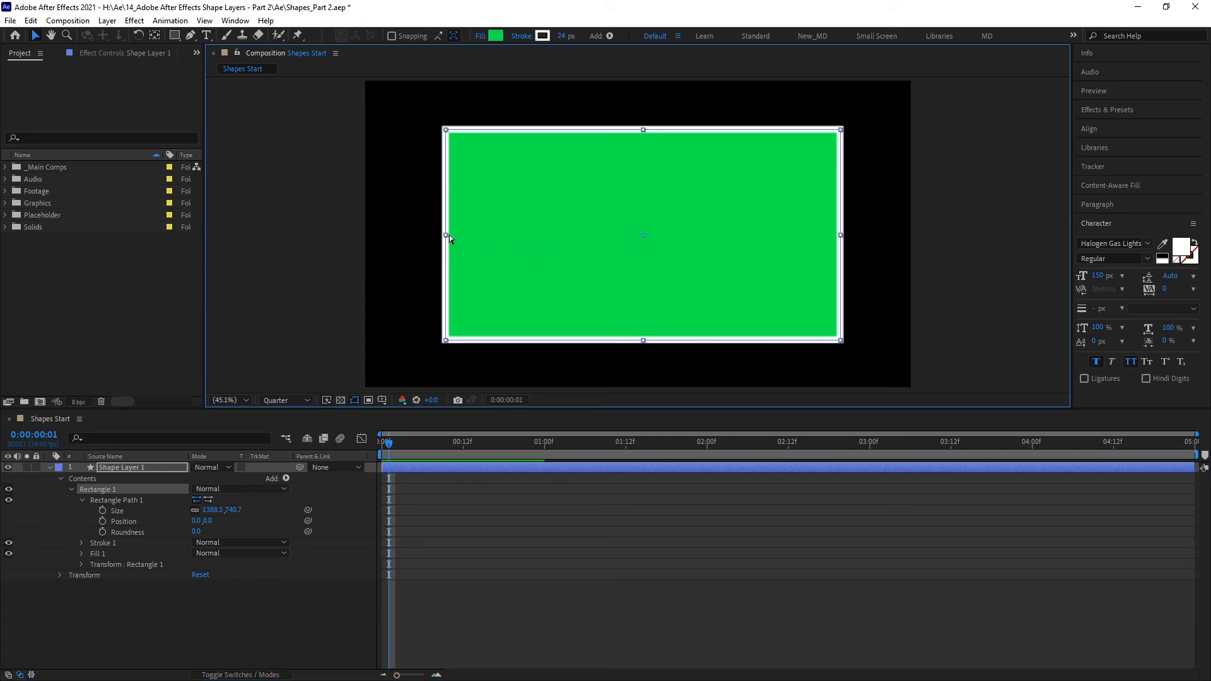
pyautogui.moveTo(446, 236)
pyautogui.mouseDown()
pyautogui.moveTo(471, 238)
pyautogui.moveTo(457, 239)
pyautogui.mouseUp()
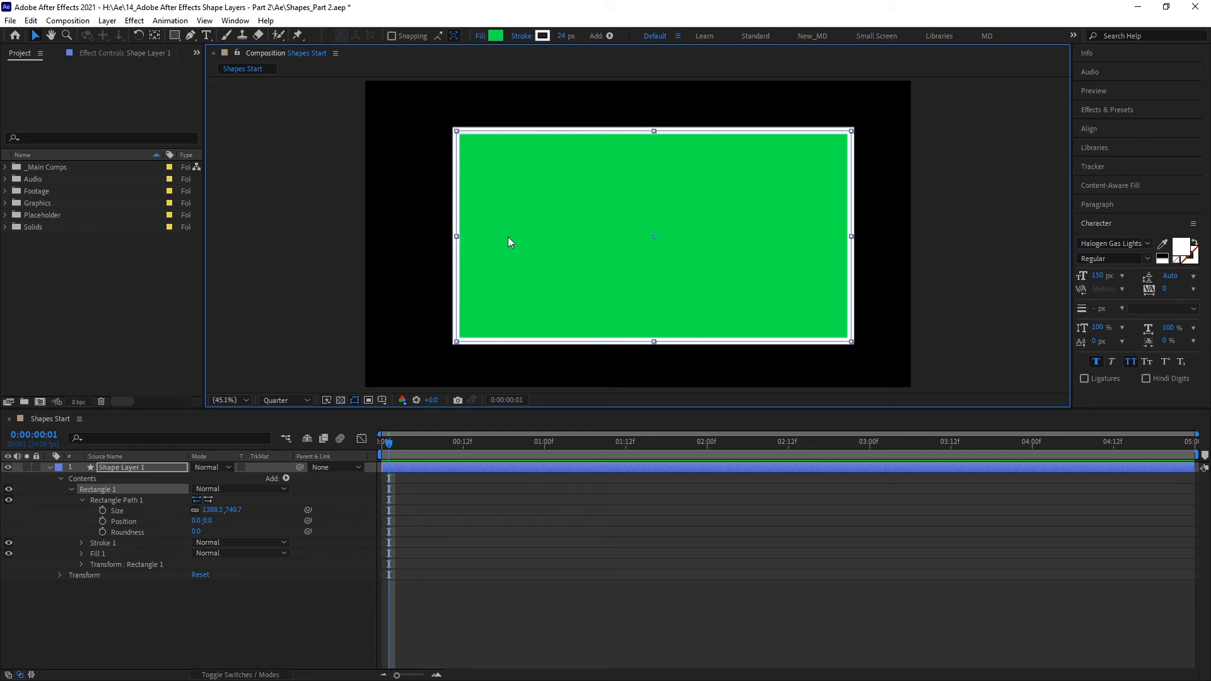
pyautogui.moveTo(456, 237); pyautogui.dragTo(469, 259)
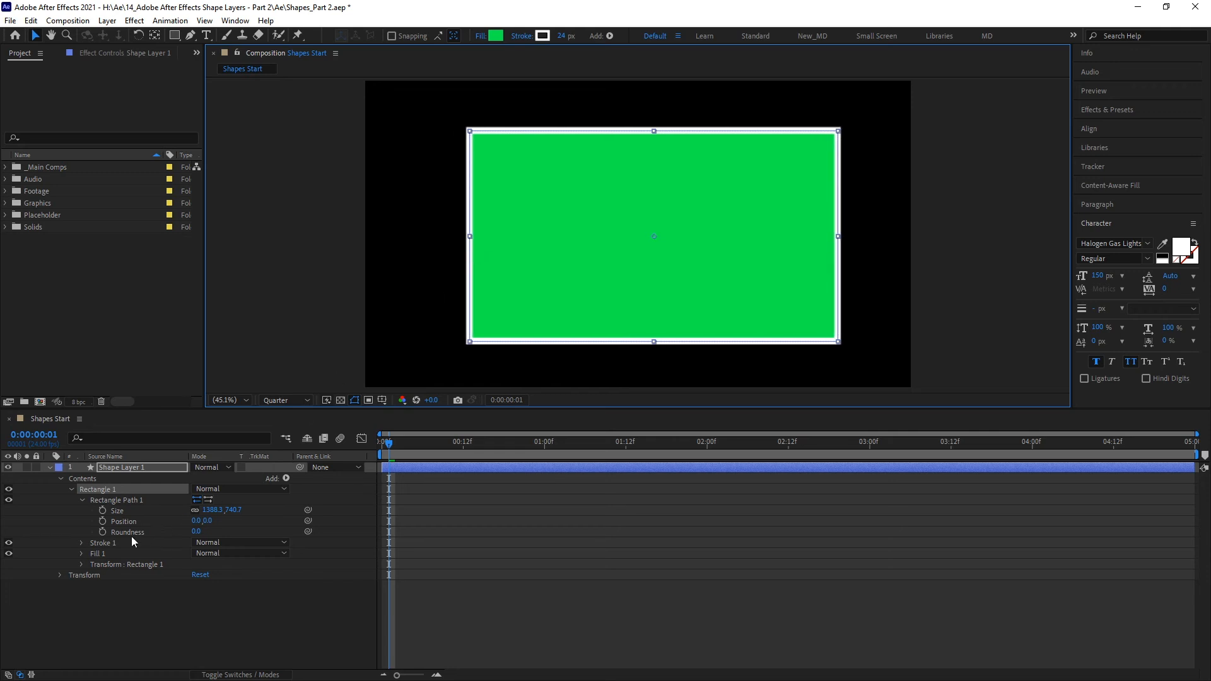
pyautogui.click(82, 564)
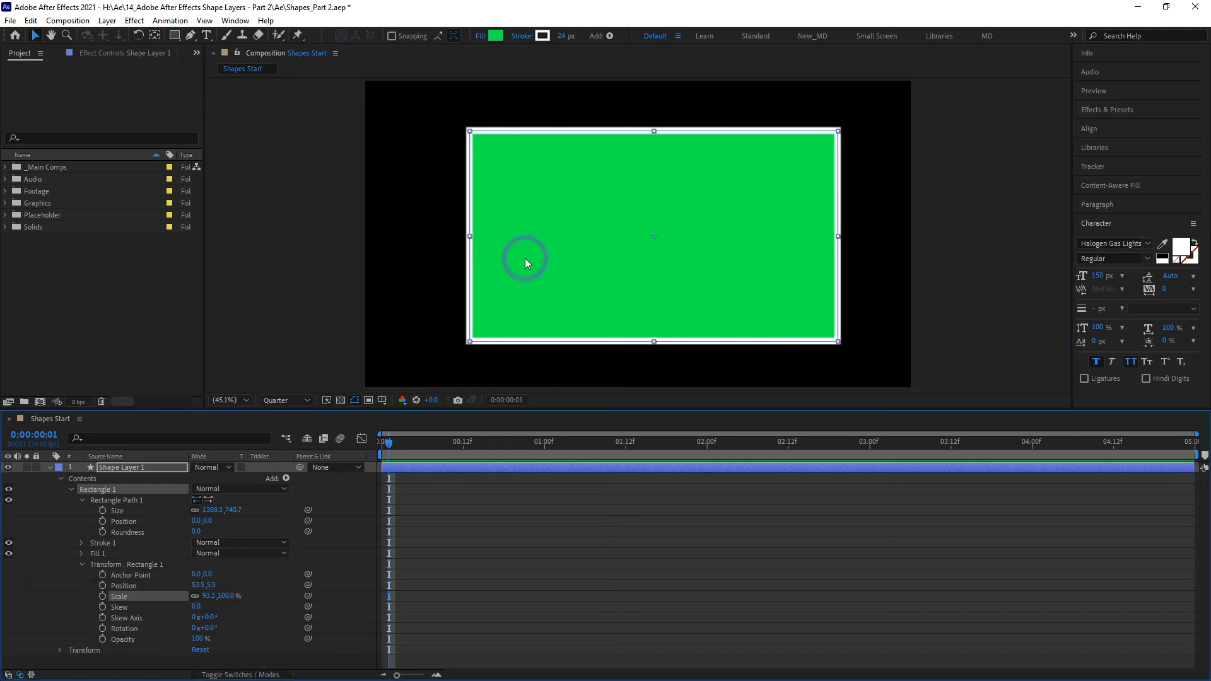
pyautogui.moveTo(527, 263); pyautogui.dragTo(552, 279)
# Step: Add Round Corners to Rectangle 1 and set its Radius to 297
pyautogui.click(287, 478)
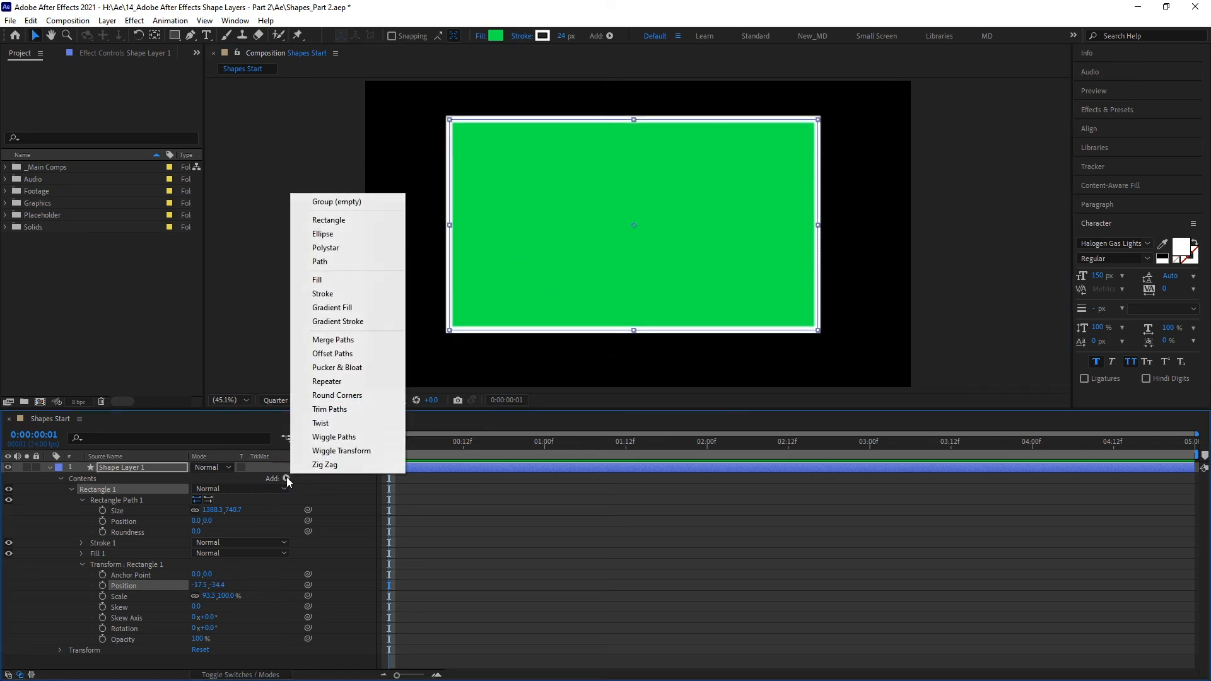
pyautogui.click(341, 396)
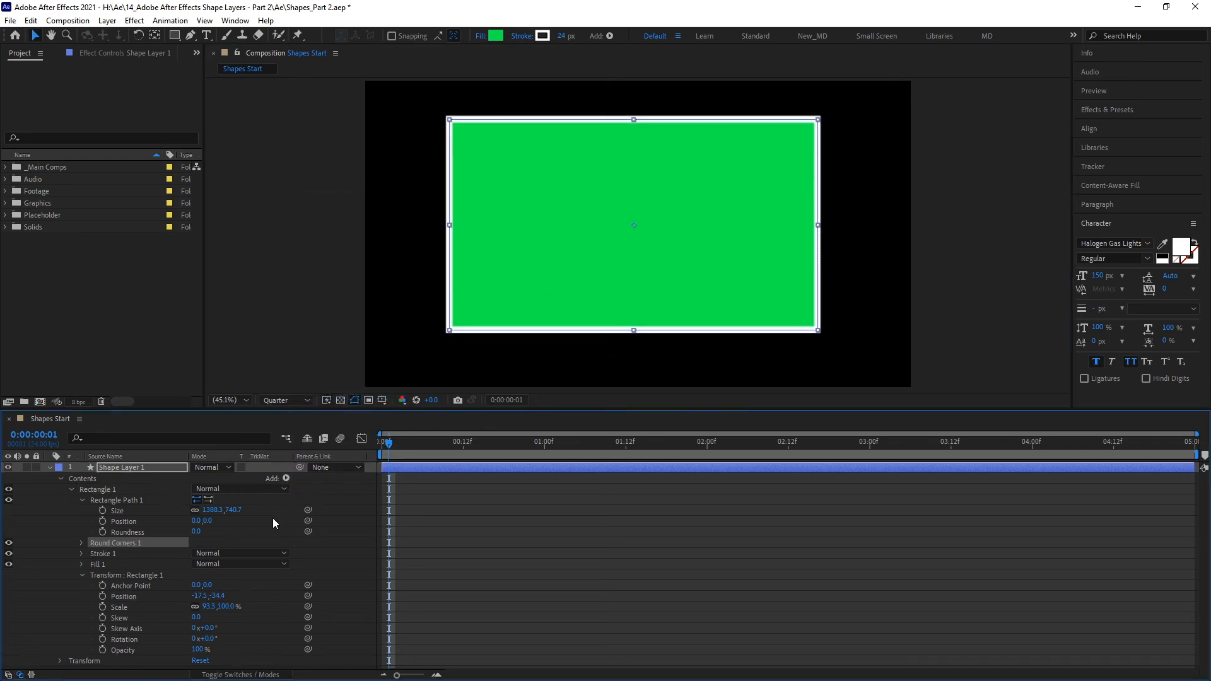
pyautogui.click(82, 543)
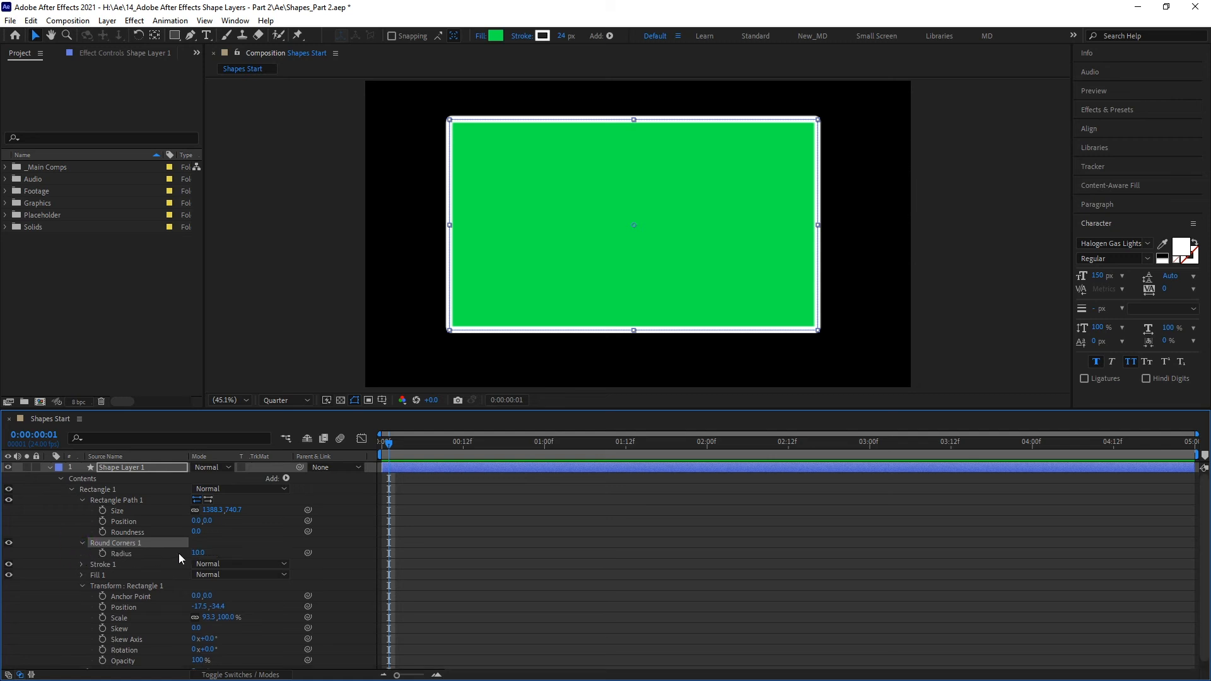
pyautogui.moveTo(197, 553); pyautogui.dragTo(391, 543)
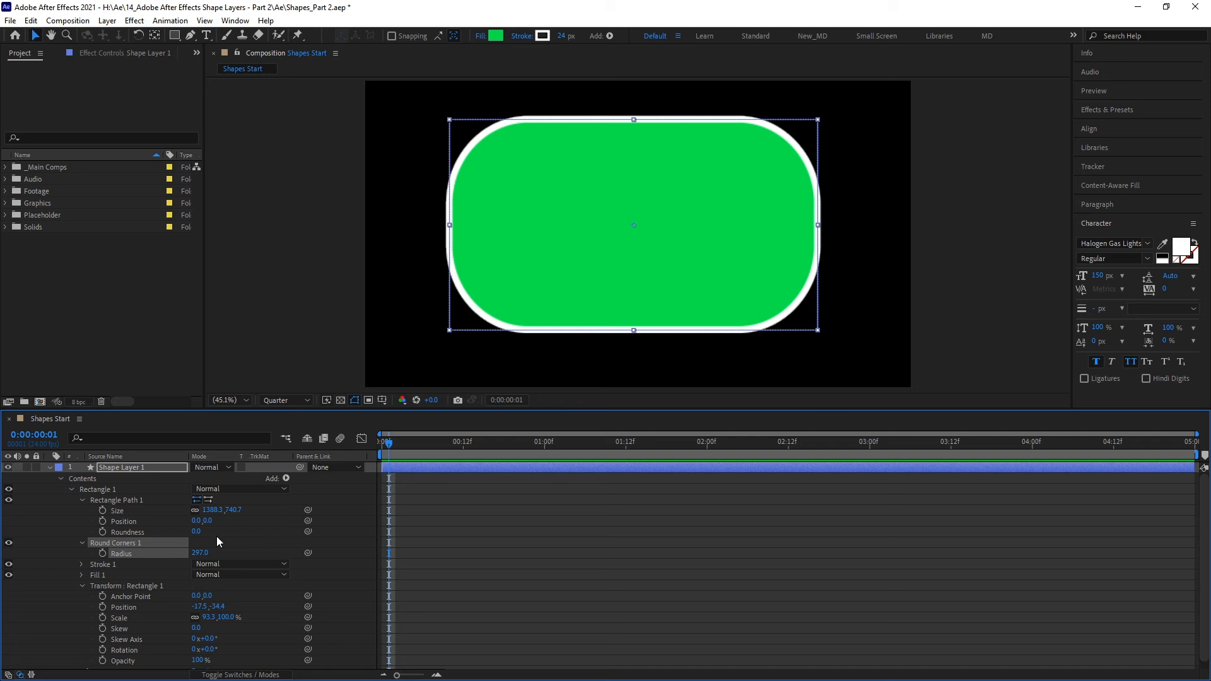
# Step: Convert Rectangle Path 1 to a Bezier path and select the Rectangle 1 group
pyautogui.rightClick(135, 500)
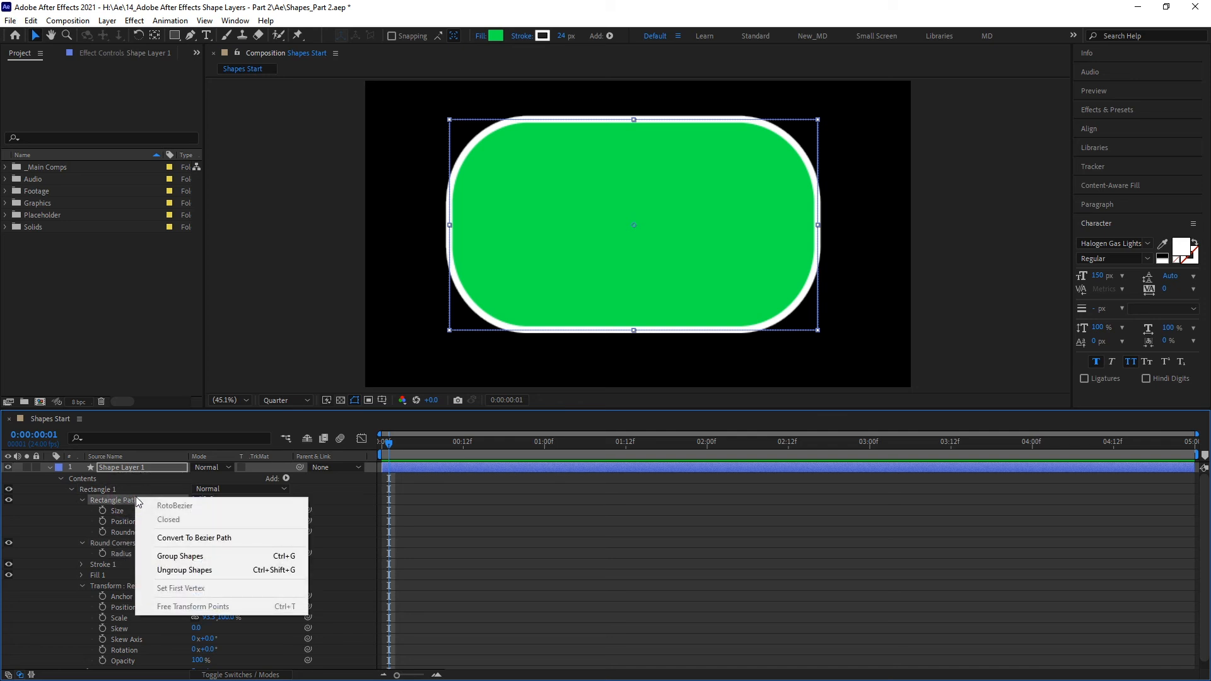
pyautogui.click(182, 536)
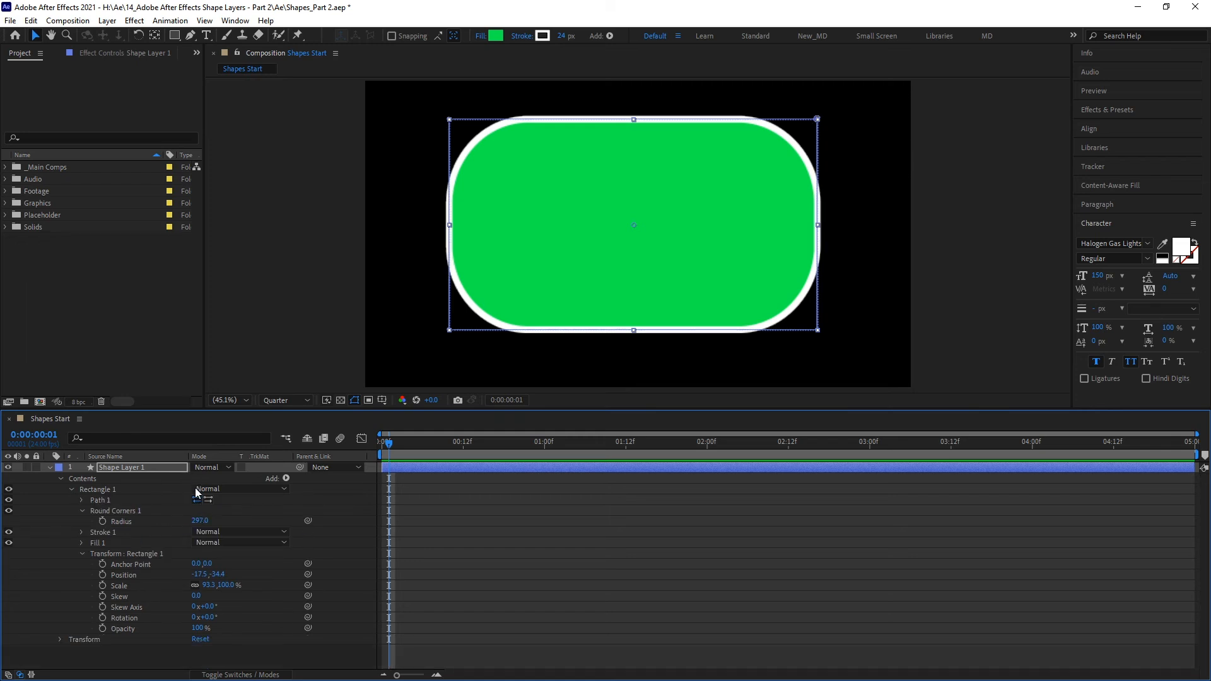
pyautogui.click(130, 489)
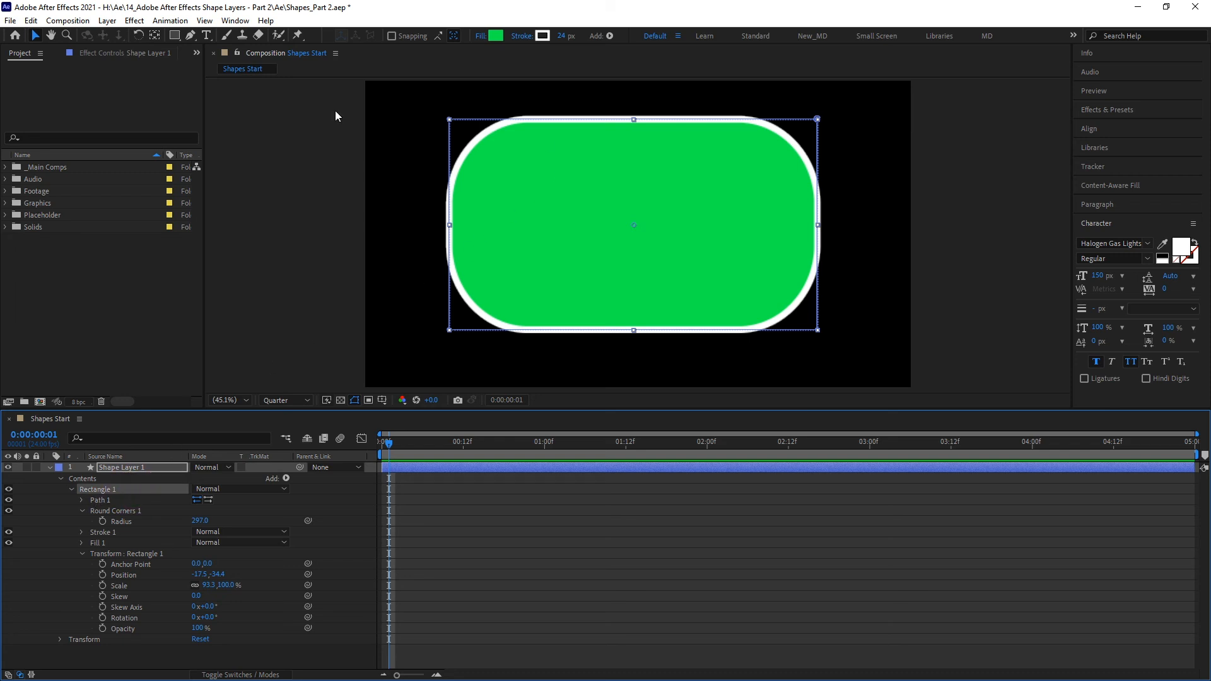
# Step: Add a Pen tool point midway along each of the path's four edges and pull each point inward to form a four-pointed shape
pyautogui.click(190, 35)
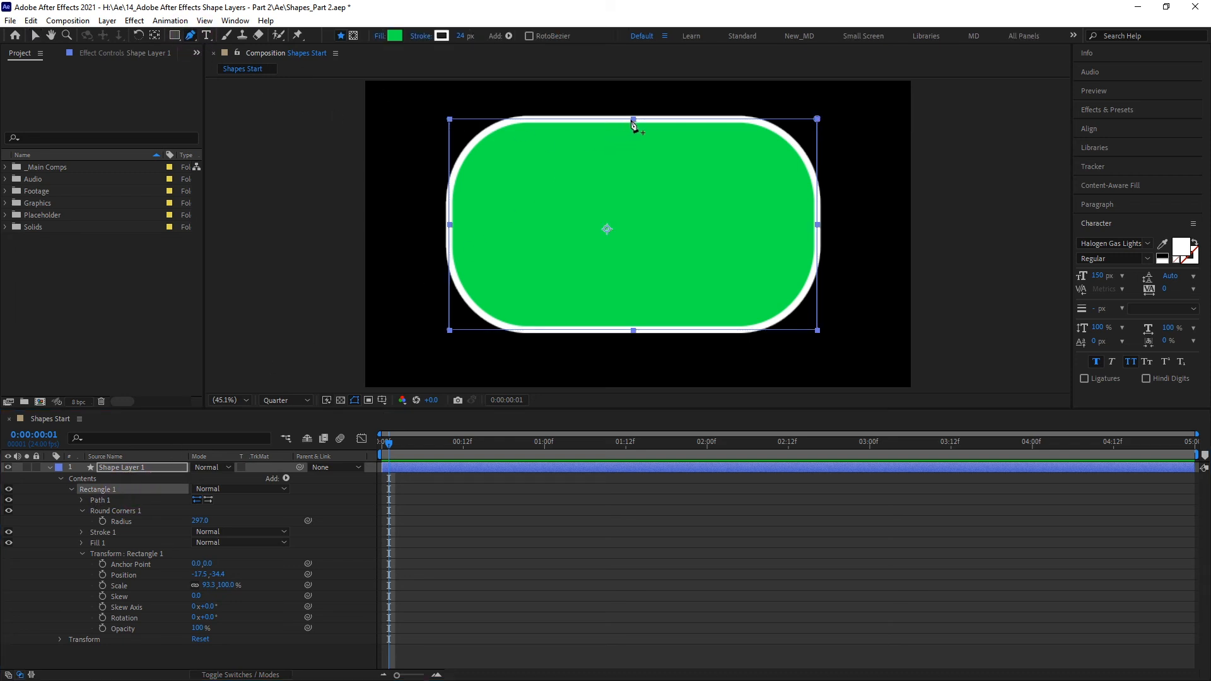
pyautogui.click(634, 119)
pyautogui.moveTo(635, 135); pyautogui.dragTo(681, 126)
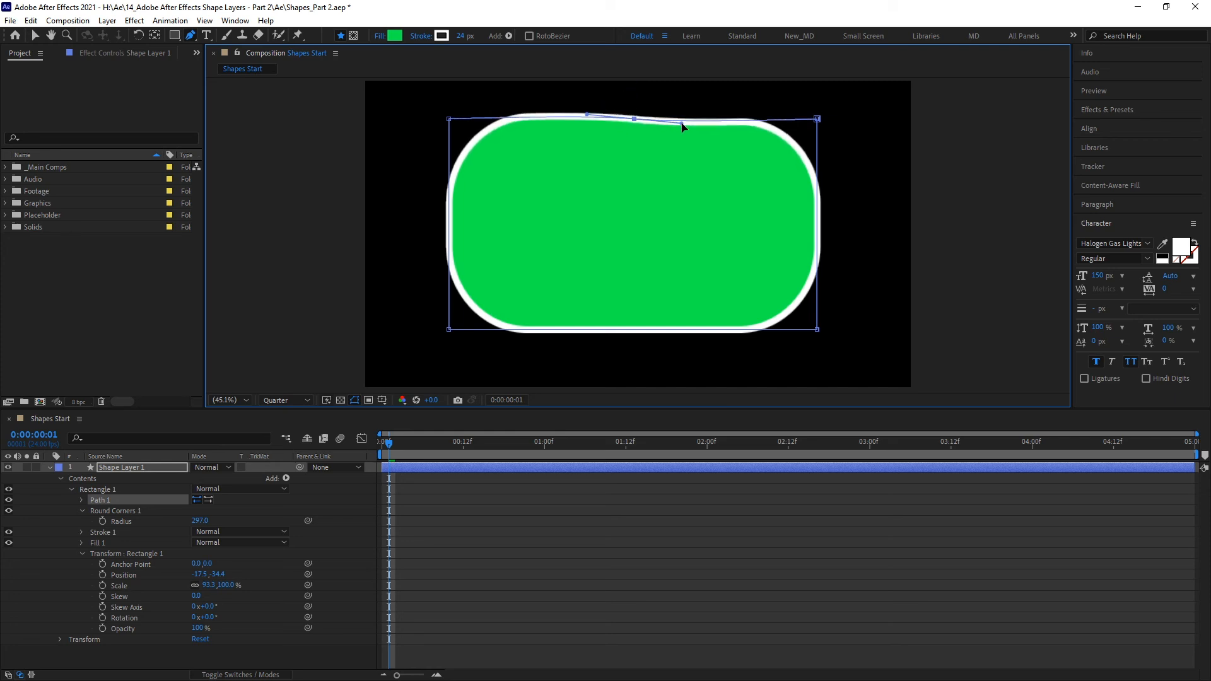
pyautogui.moveTo(635, 119); pyautogui.dragTo(632, 179)
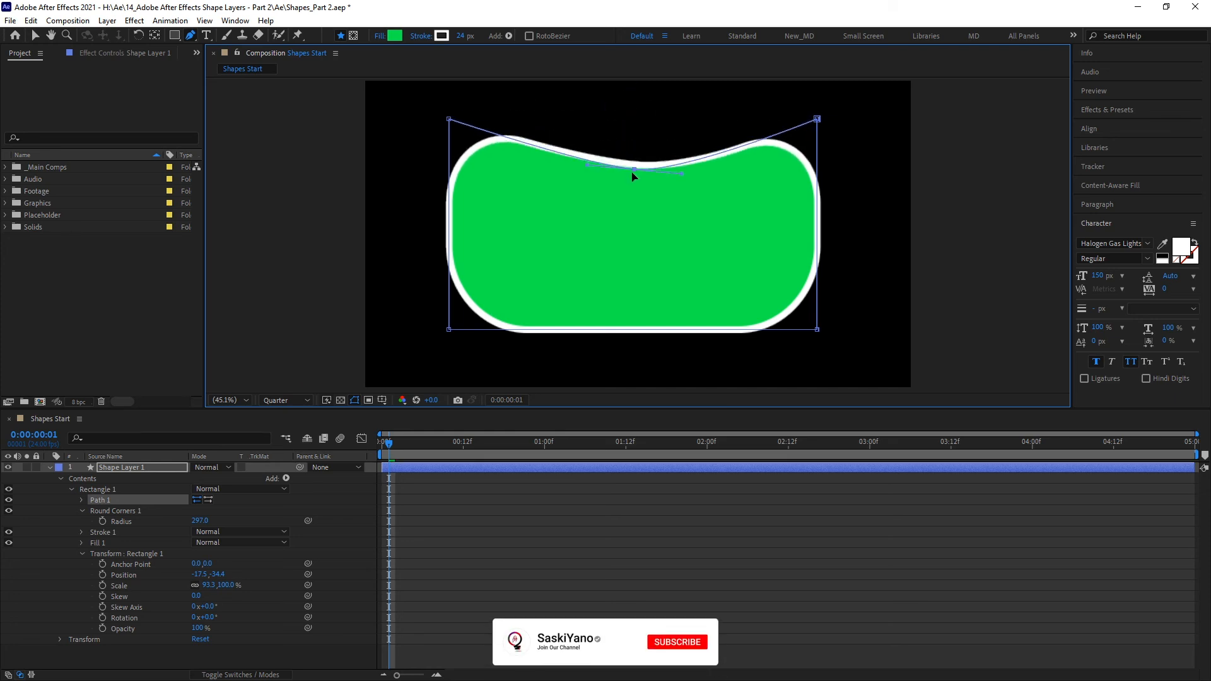
pyautogui.moveTo(633, 329); pyautogui.dragTo(632, 261)
pyautogui.moveTo(817, 224); pyautogui.dragTo(709, 228)
pyautogui.moveTo(448, 231); pyautogui.dragTo(546, 226)
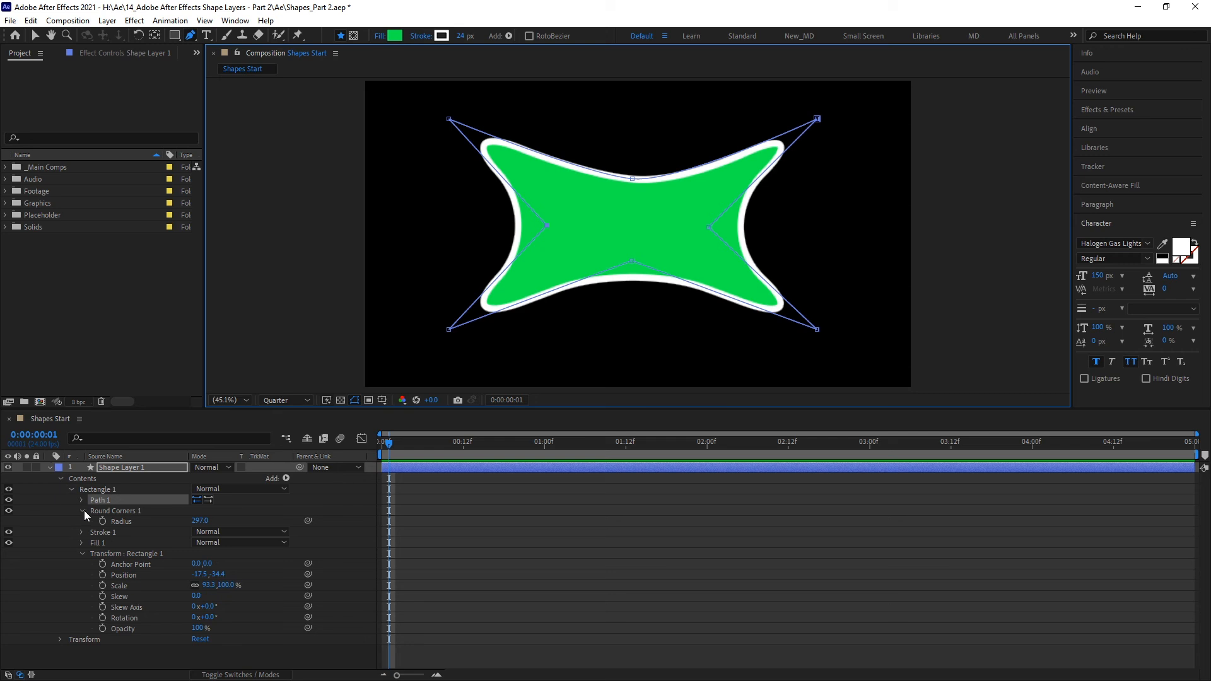
# Step: Set the Round Corners Radius to 344 and reveal the Path 1 property
pyautogui.moveTo(197, 522); pyautogui.dragTo(222, 518)
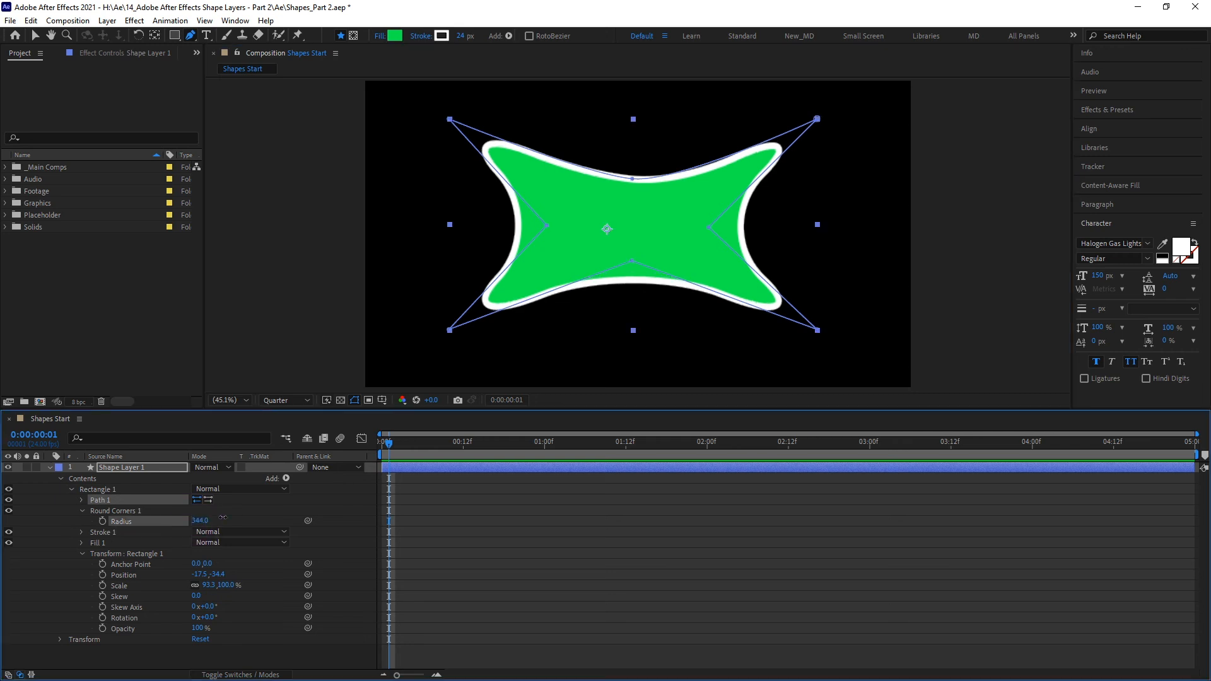
pyautogui.click(82, 501)
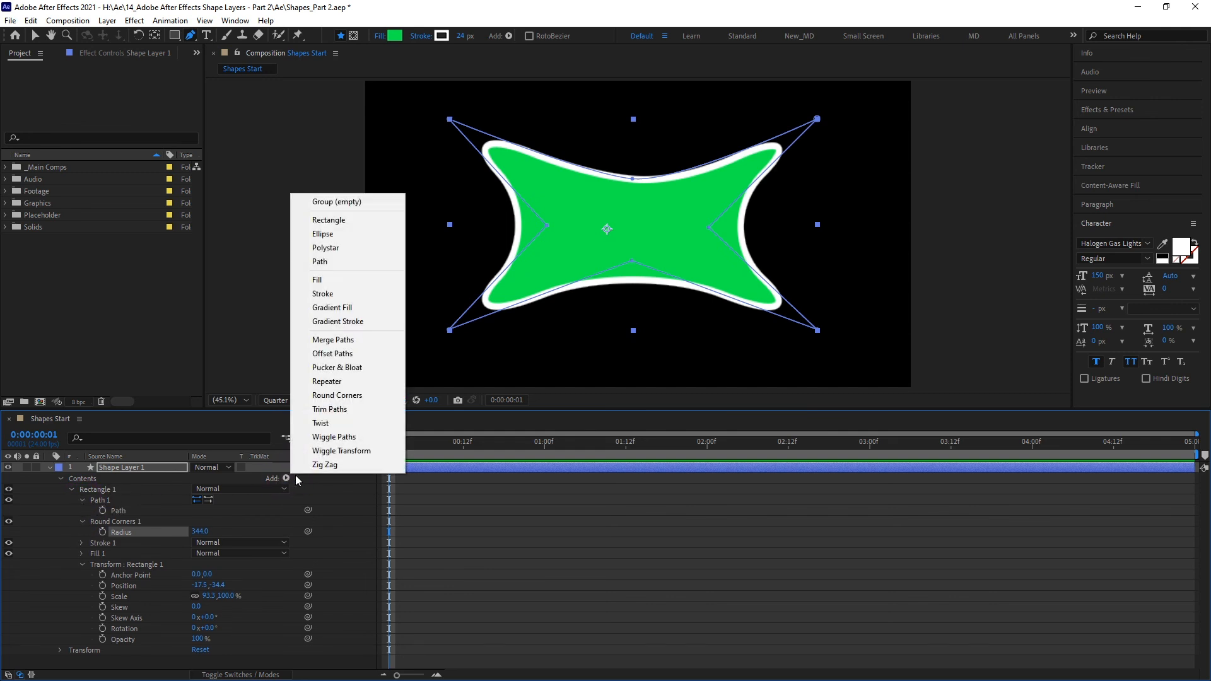
# Step: Add Offset Paths to Rectangle 1 with an Amount of 70 and Line Join set to Round Join
pyautogui.click(334, 353)
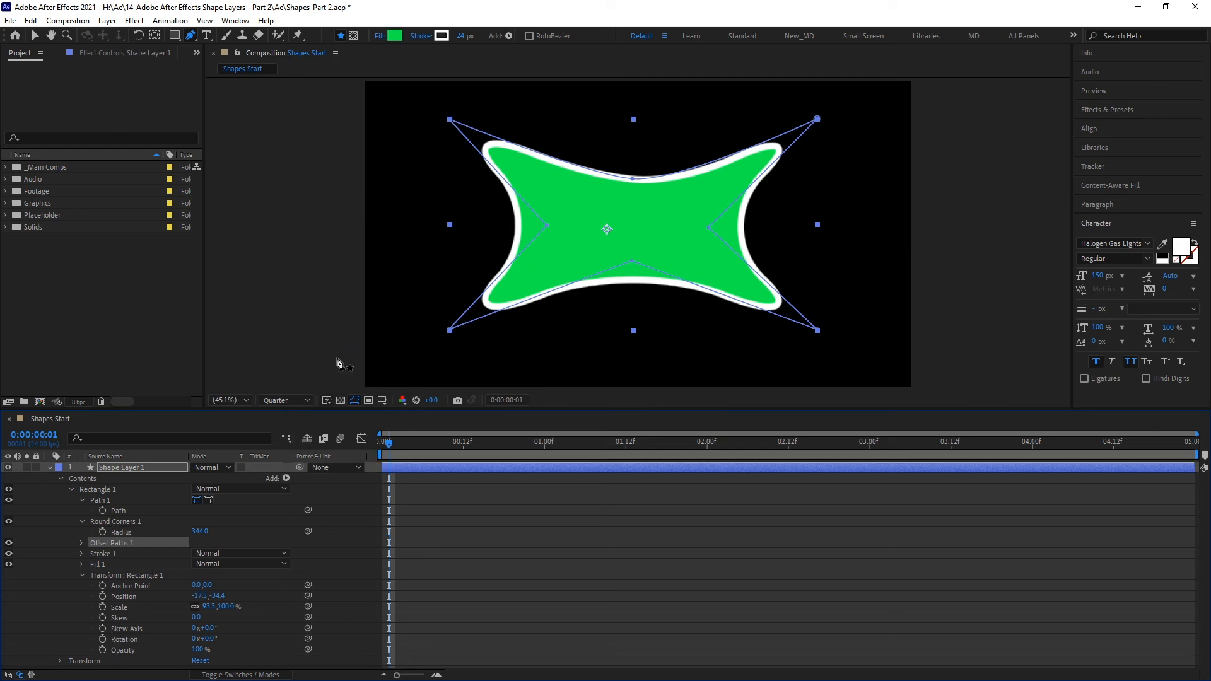
pyautogui.click(82, 542)
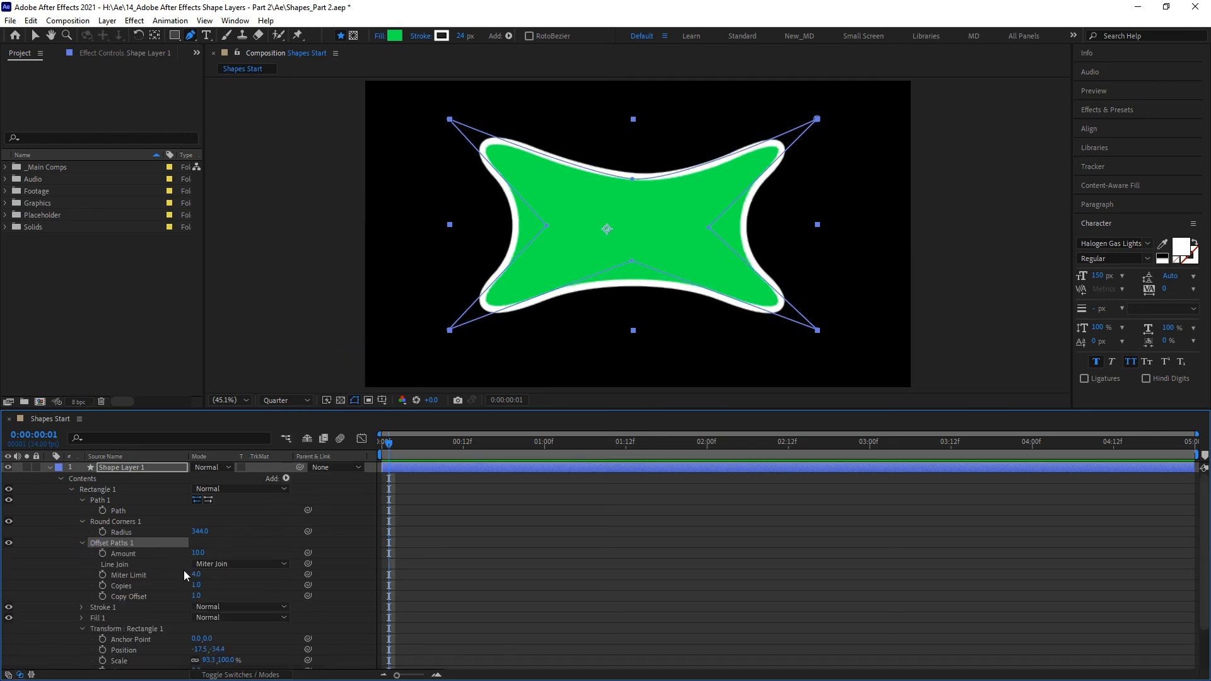
pyautogui.moveTo(198, 552); pyautogui.dragTo(238, 551)
pyautogui.click(258, 566)
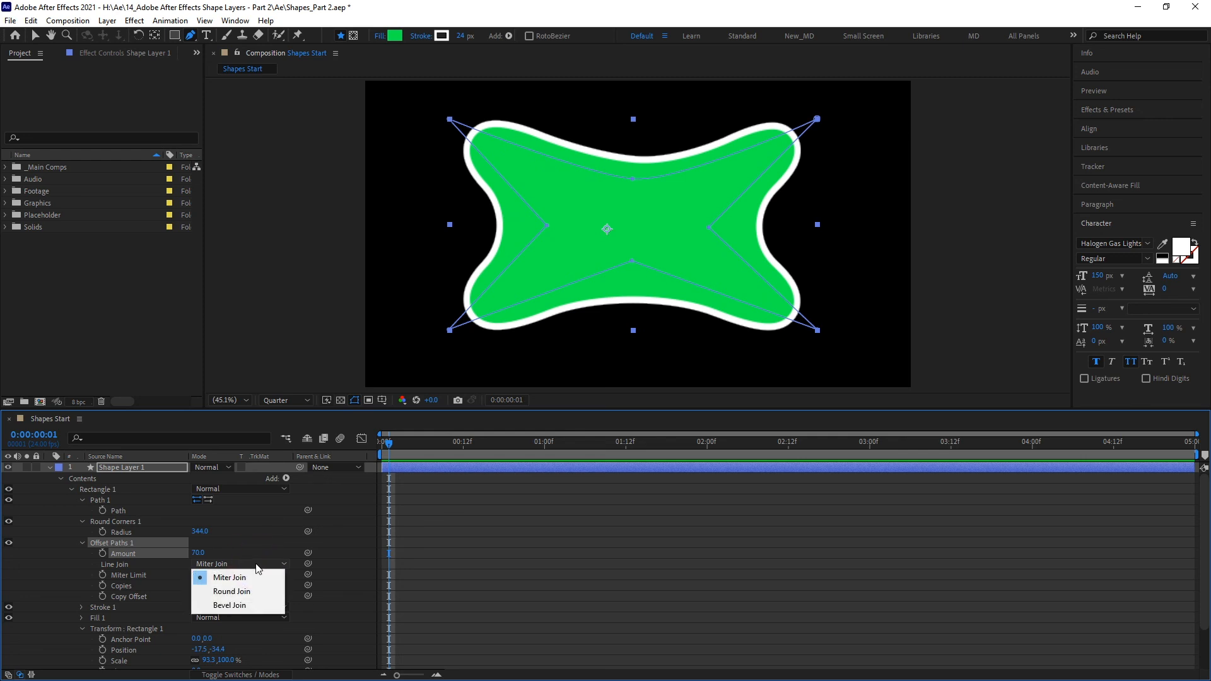
pyautogui.click(251, 591)
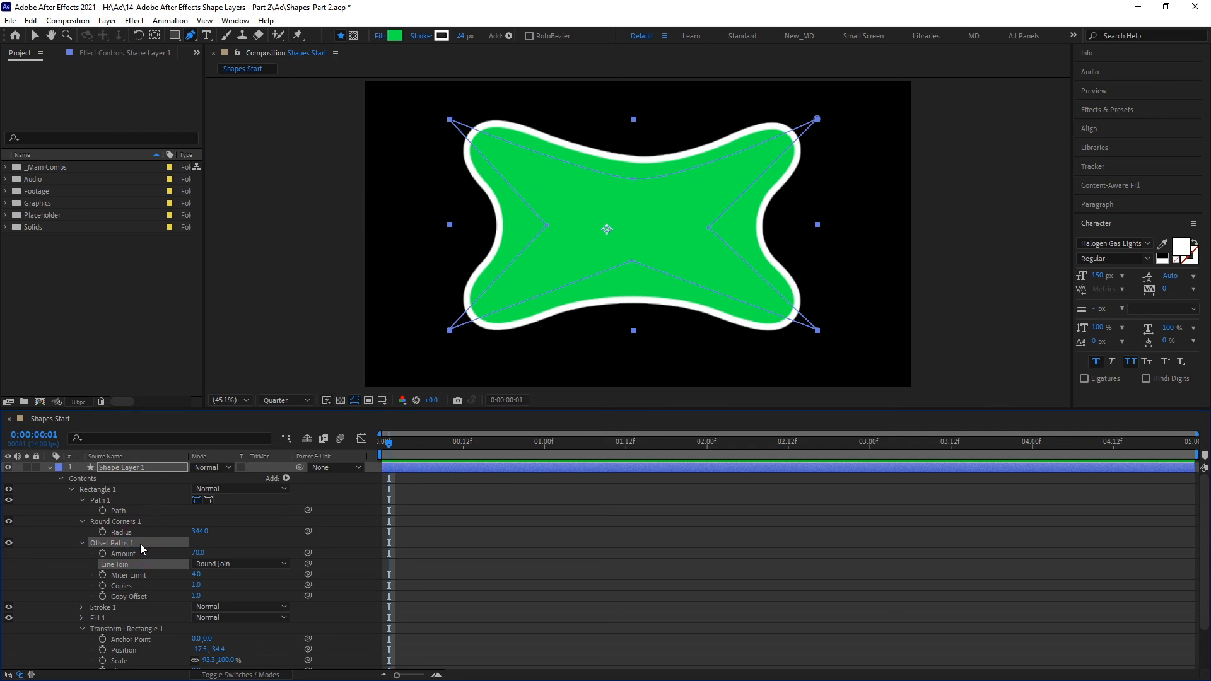
# Step: Reorder Offset Paths 1 and Round Corners 1 back and forth to compare them, leaving Offset Paths 1 above Round Corners 1
pyautogui.moveTo(140, 545); pyautogui.dragTo(141, 521)
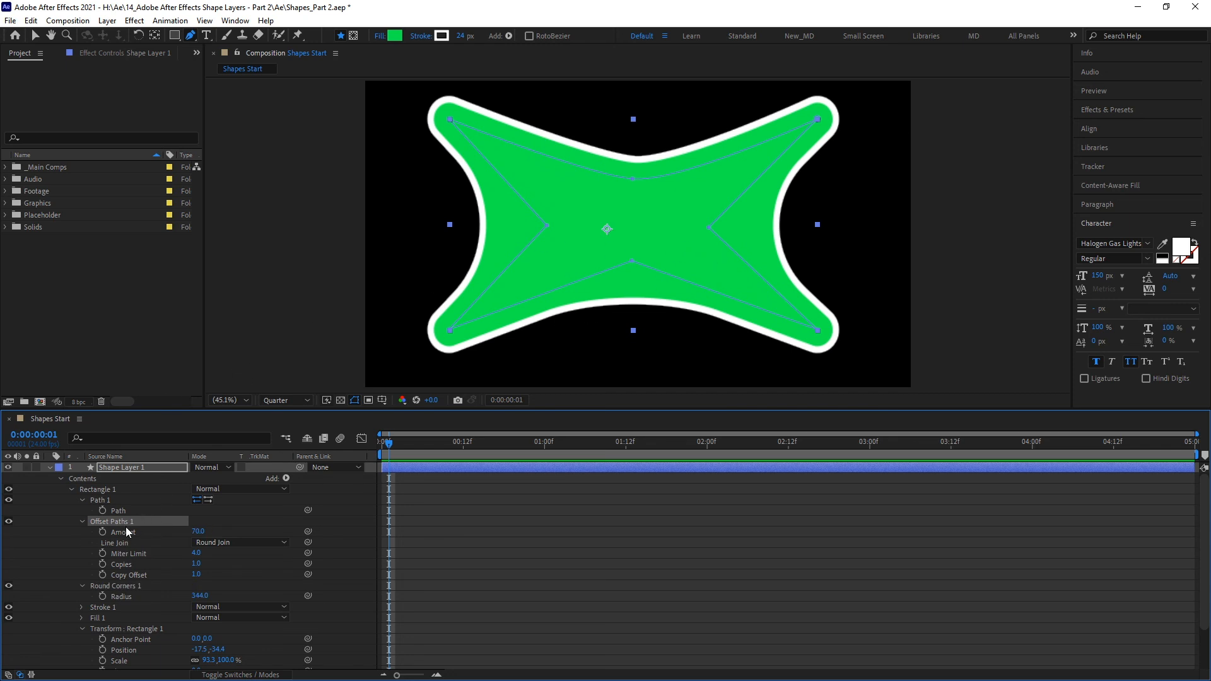
pyautogui.moveTo(119, 586); pyautogui.dragTo(125, 521)
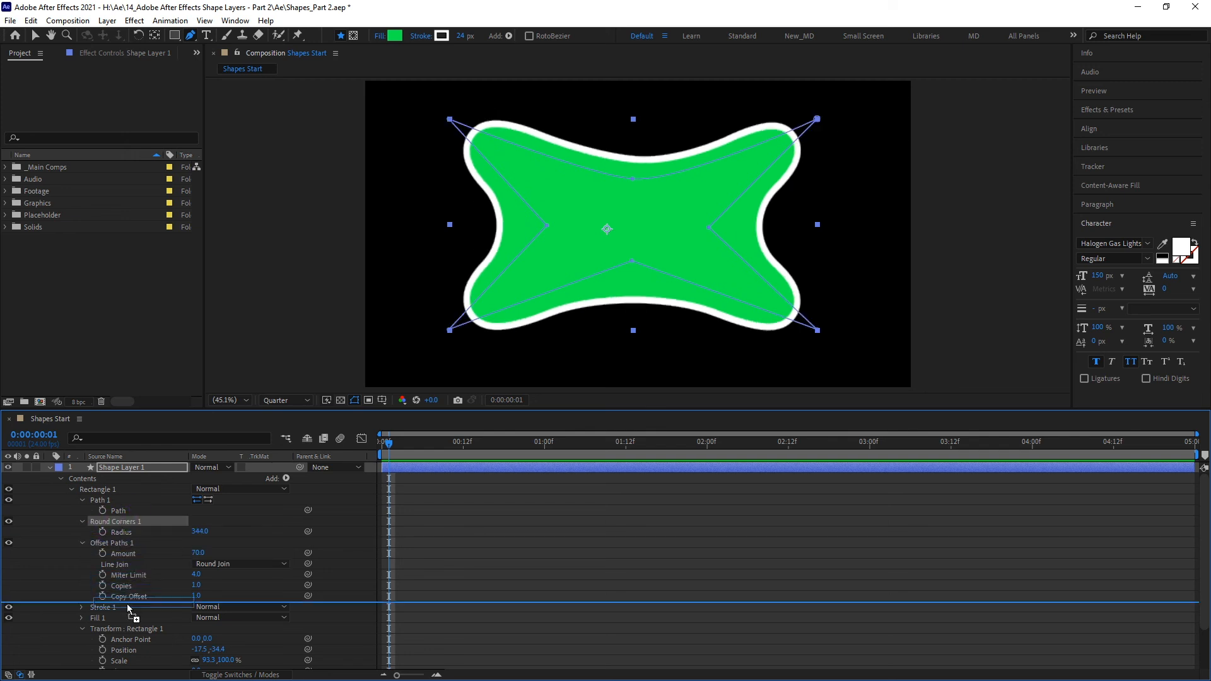
pyautogui.hotkey('ctrl', '[')
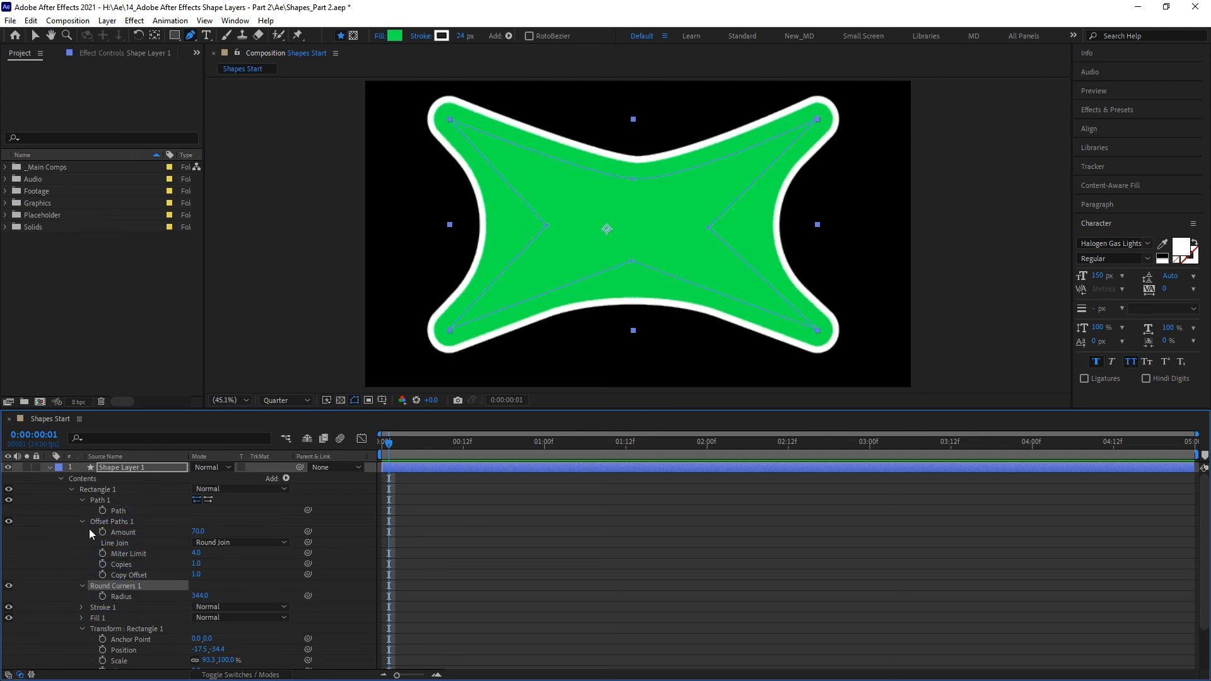
# Step: Collapse the properties of Offset Paths 1, Round Corners 1 and Path 1
pyautogui.click(83, 521)
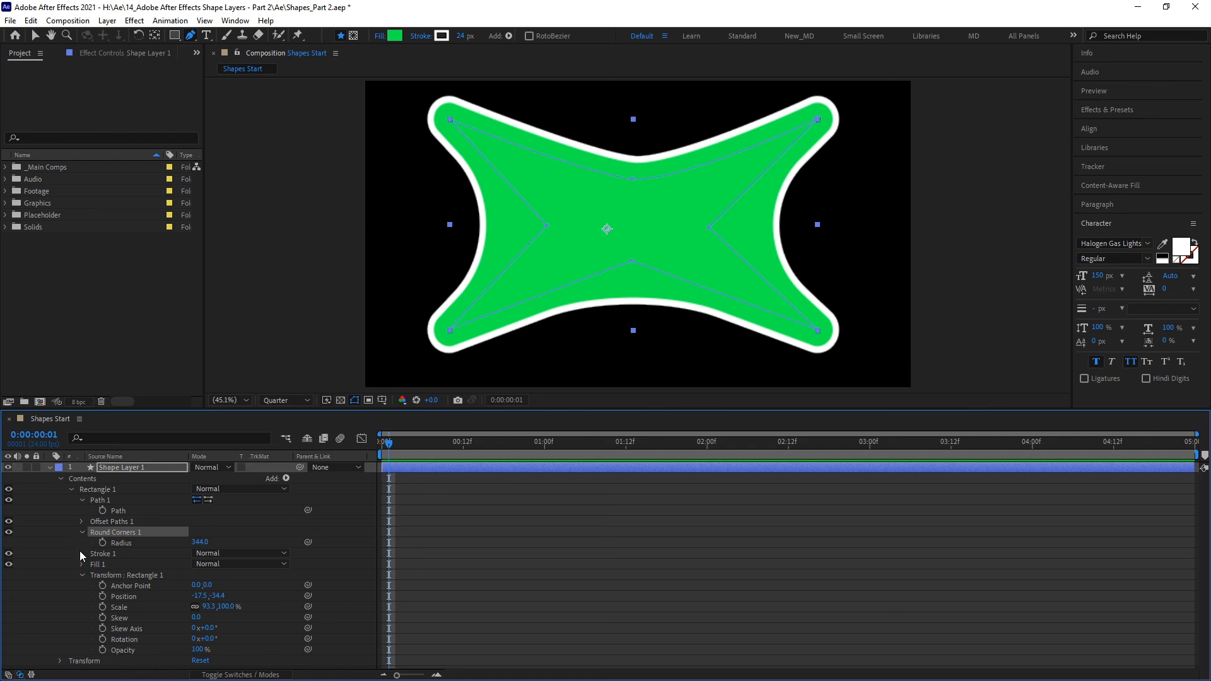
pyautogui.click(83, 532)
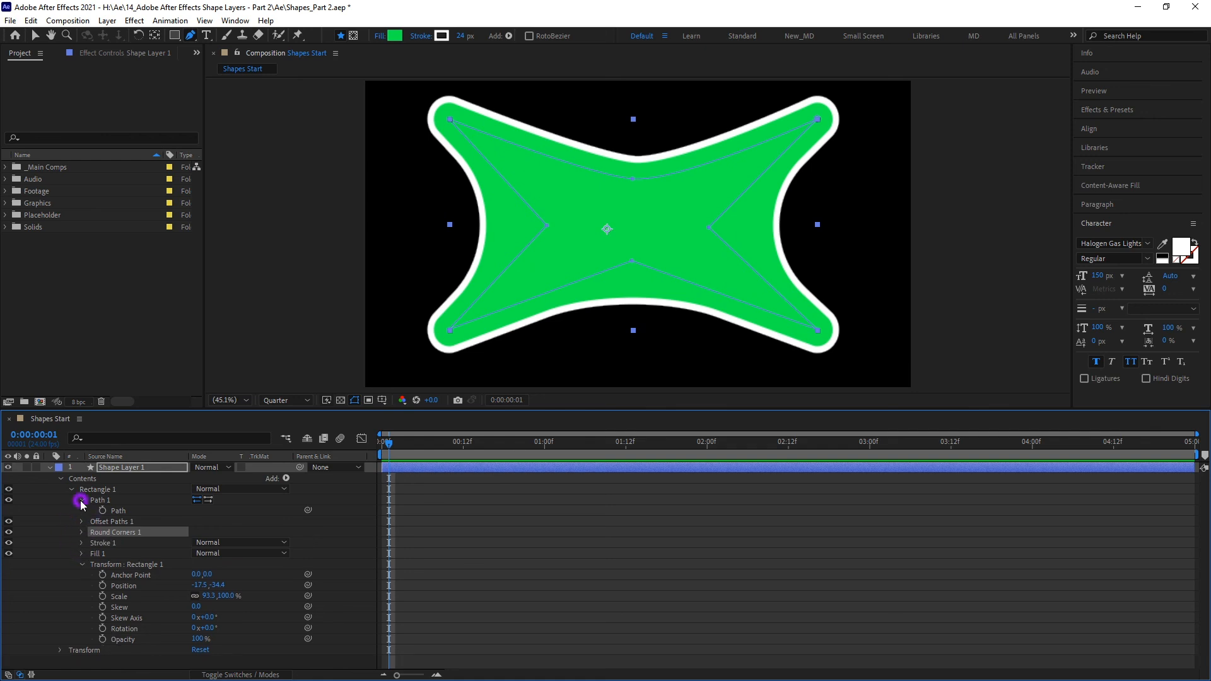
pyautogui.click(80, 500)
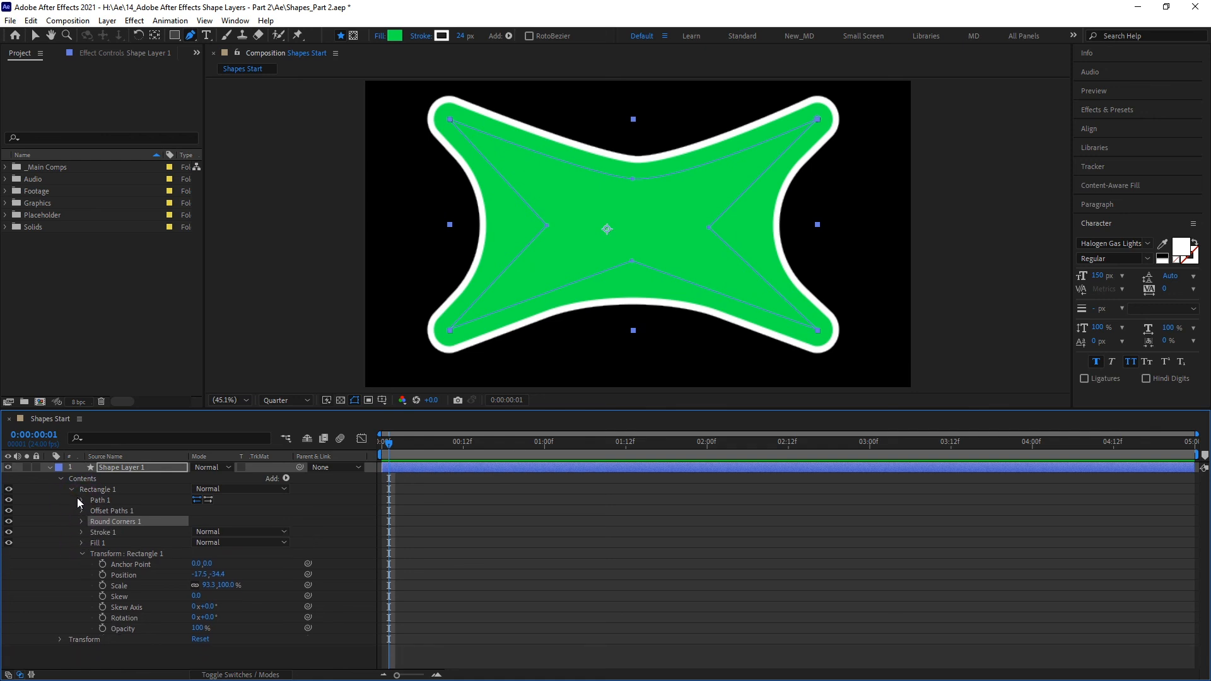
# Step: Collapse Transform: Rectangle 1 and reorder Rectangle 1's contents so Offset Paths 1 and Round Corners 1 sit above Path 1
pyautogui.click(83, 553)
pyautogui.moveTo(112, 524)
pyautogui.mouseDown()
pyautogui.moveTo(124, 534)
pyautogui.moveTo(116, 549)
pyautogui.moveTo(127, 497)
pyautogui.moveTo(96, 502)
pyautogui.moveTo(126, 538)
pyautogui.moveTo(133, 497)
pyautogui.mouseUp()
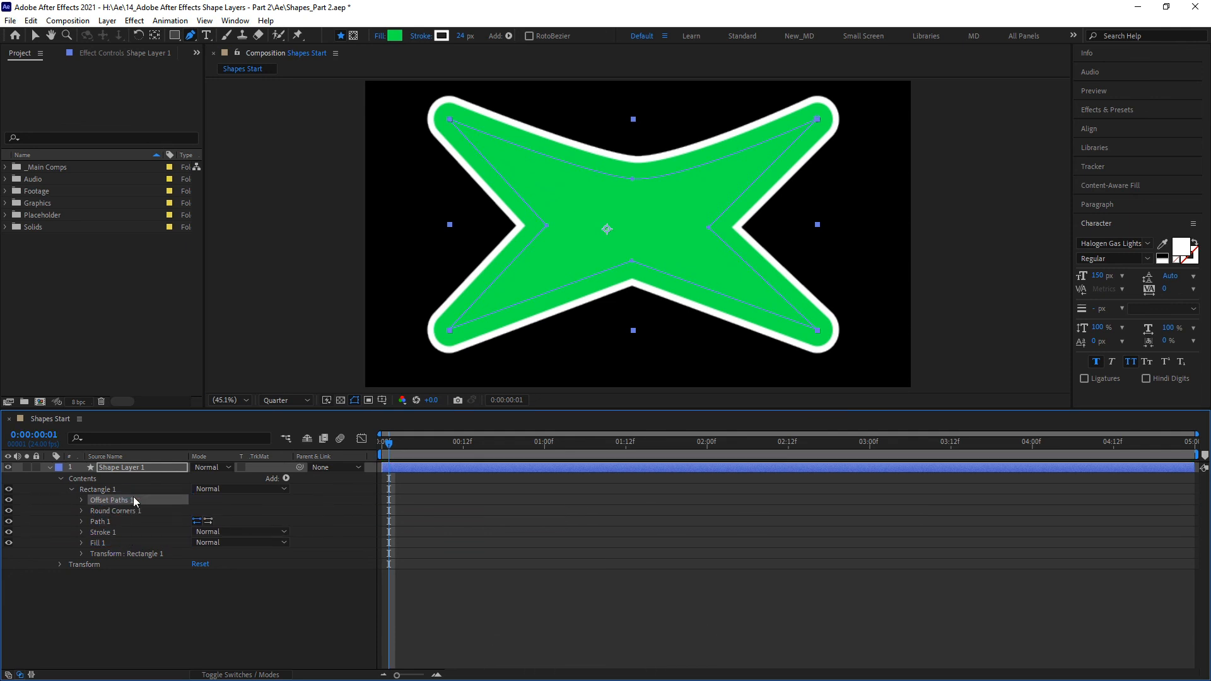
pyautogui.moveTo(632, 260); pyautogui.dragTo(410, 296)
pyautogui.moveTo(408, 242); pyautogui.dragTo(625, 322)
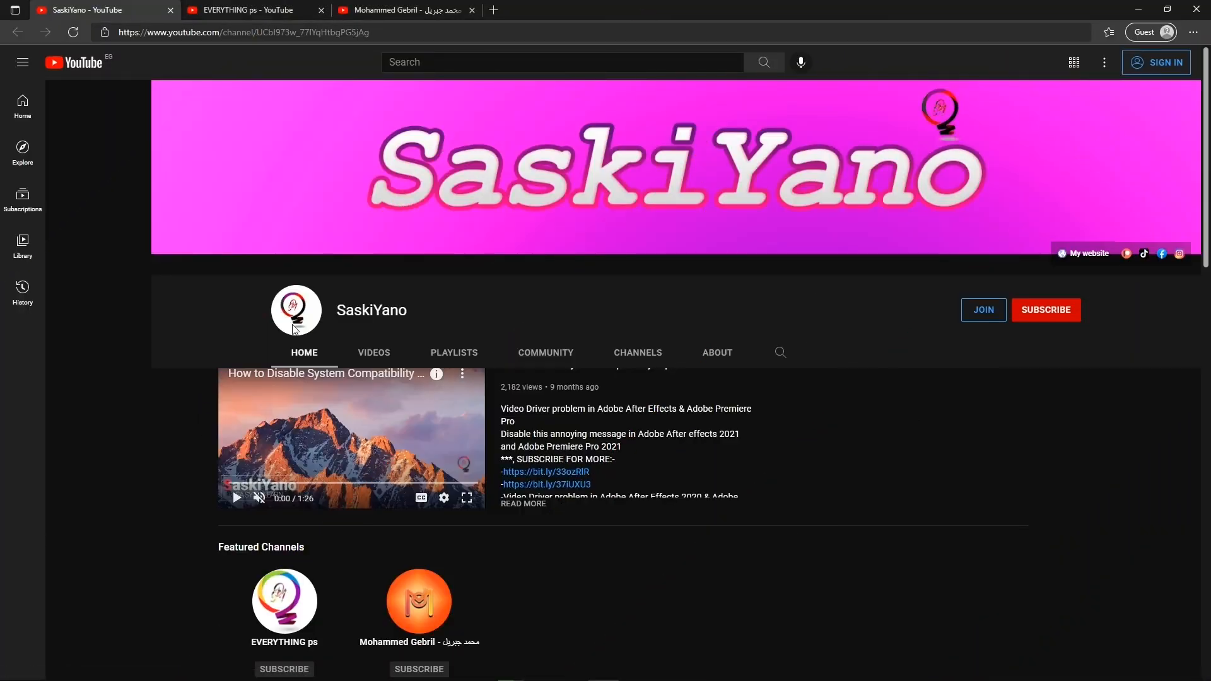
# Step: In the browser, look through the SaskiYano YouTube channel's home page and its list of playlists
pyautogui.scroll(-8, 776, 413)
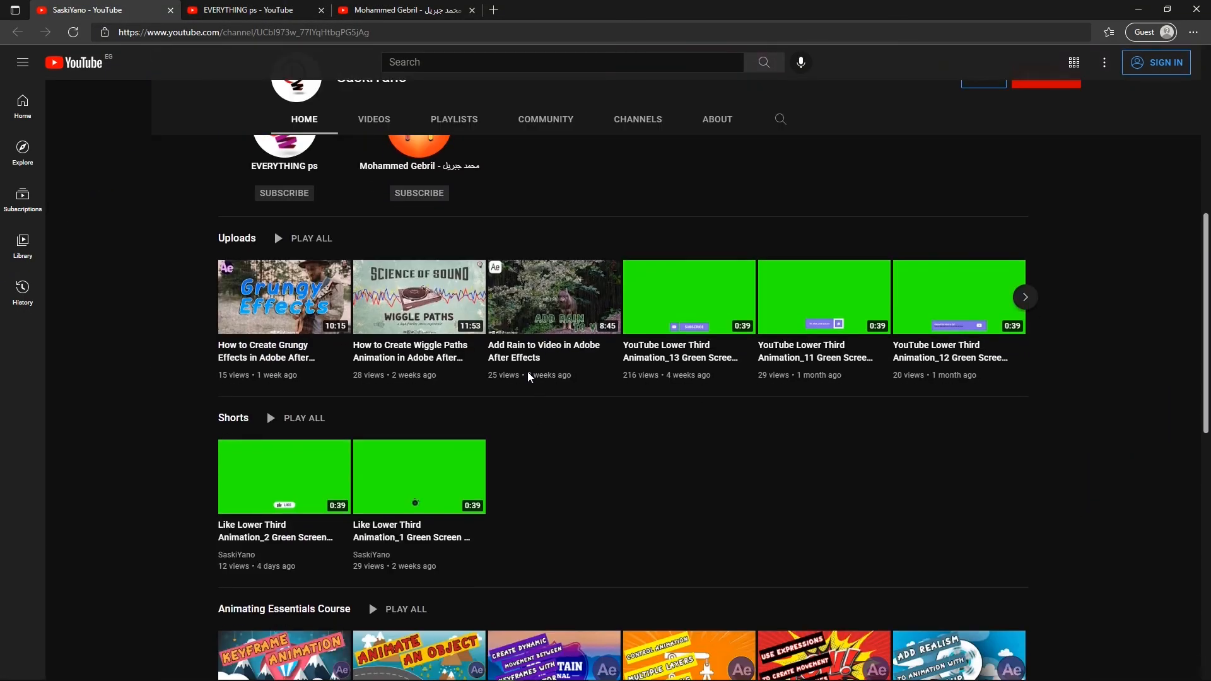
pyautogui.scroll(-11, 611, 446)
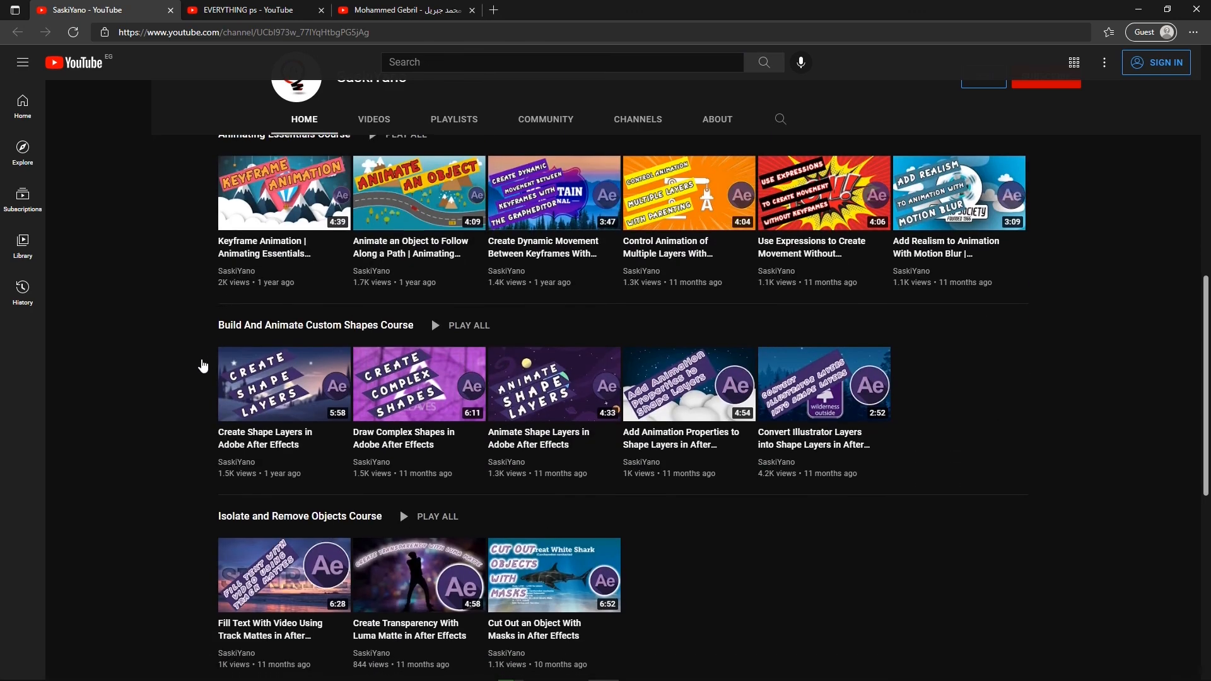
pyautogui.scroll(20, 201, 366)
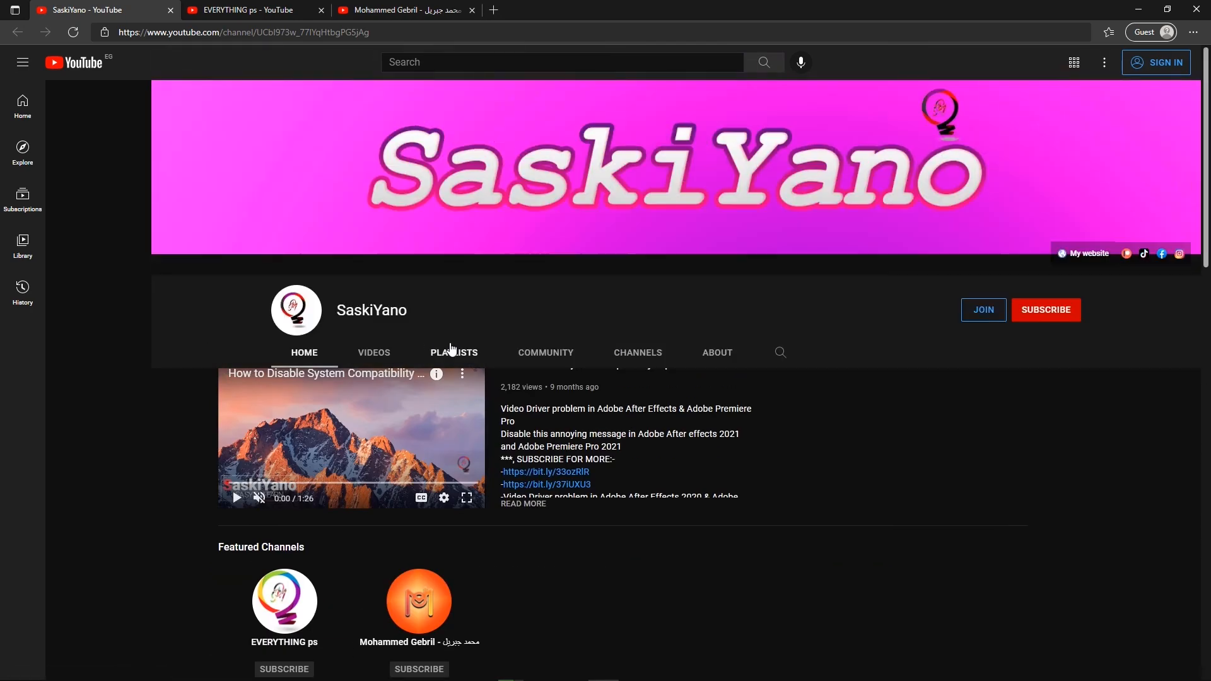
pyautogui.click(453, 352)
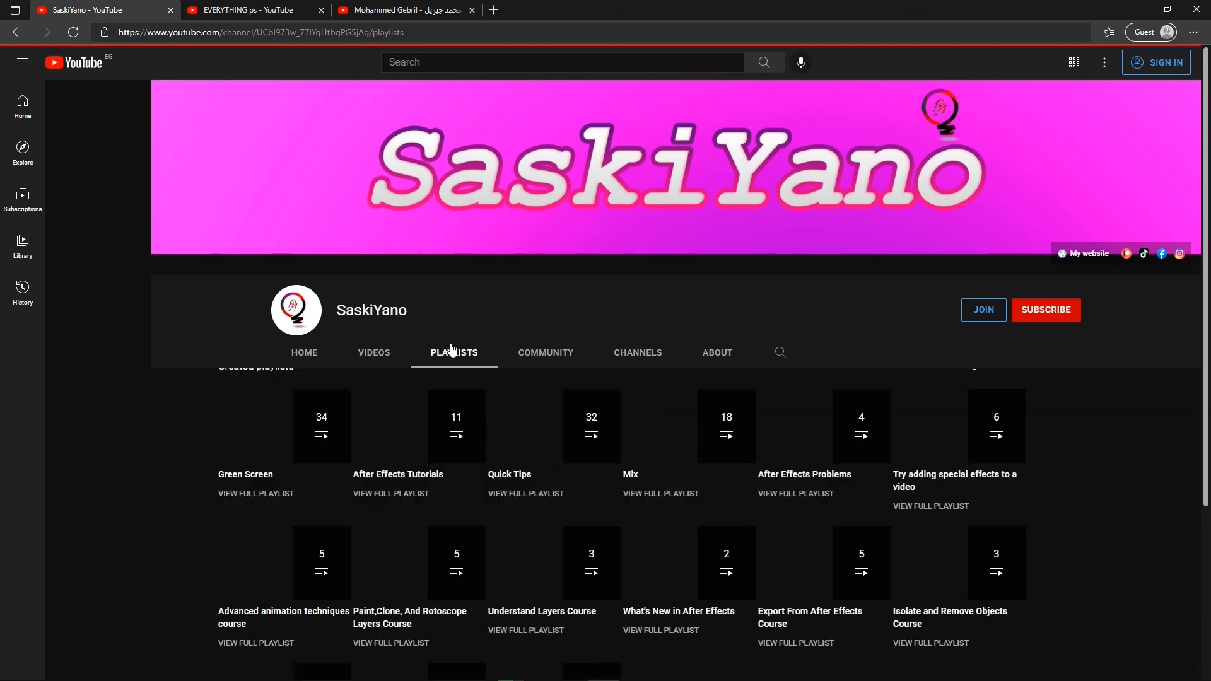
pyautogui.scroll(-3, 176, 431)
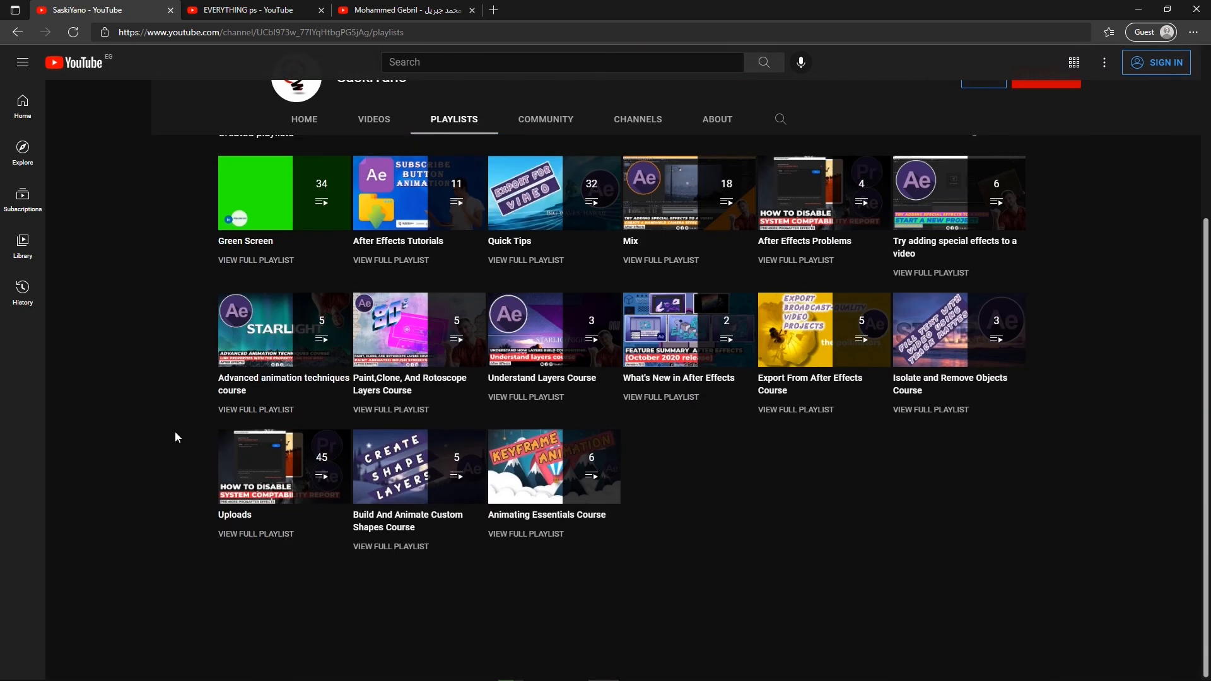
pyautogui.scroll(3, 175, 431)
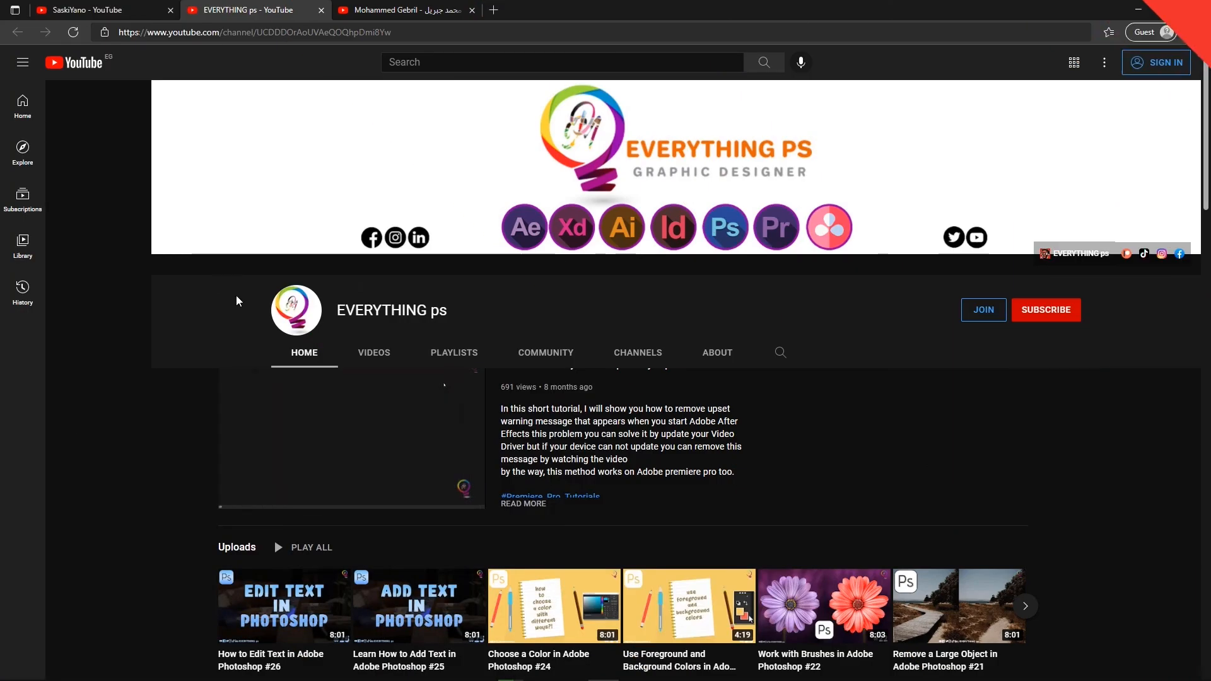
# Step: Look through the course and video sections on the EVERYTHING ps YouTube channel's home page
pyautogui.scroll(-6, 186, 445)
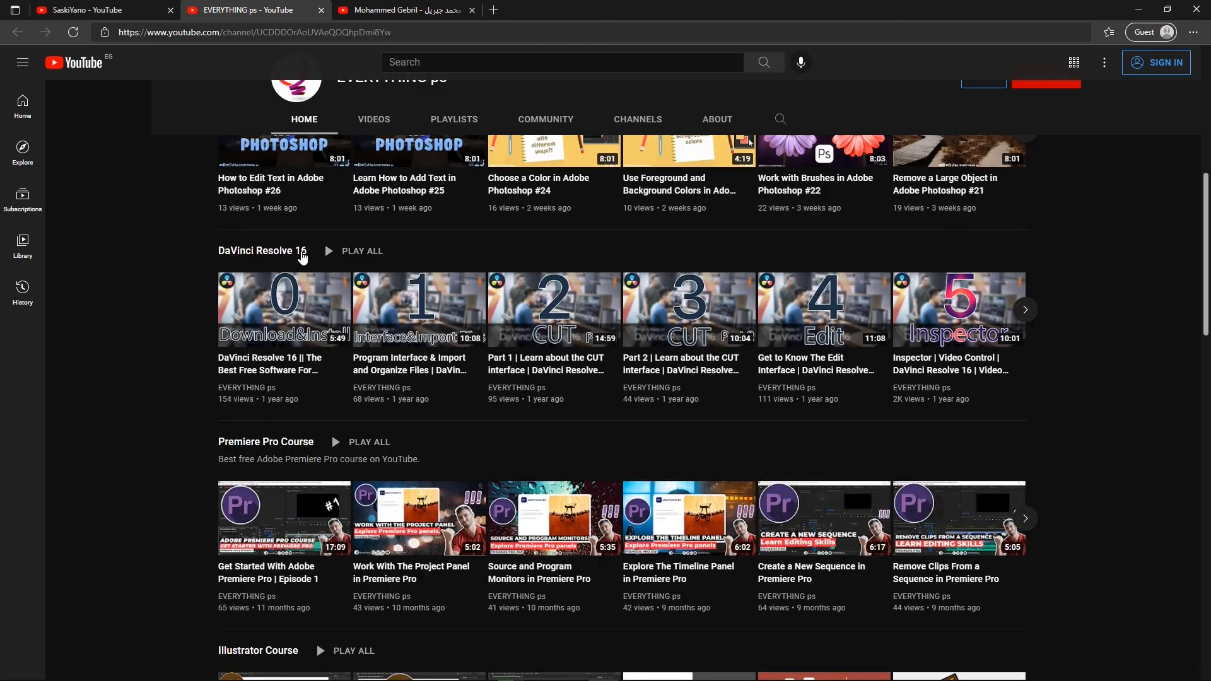
pyautogui.scroll(-5, 170, 391)
pyautogui.scroll(-10, 168, 384)
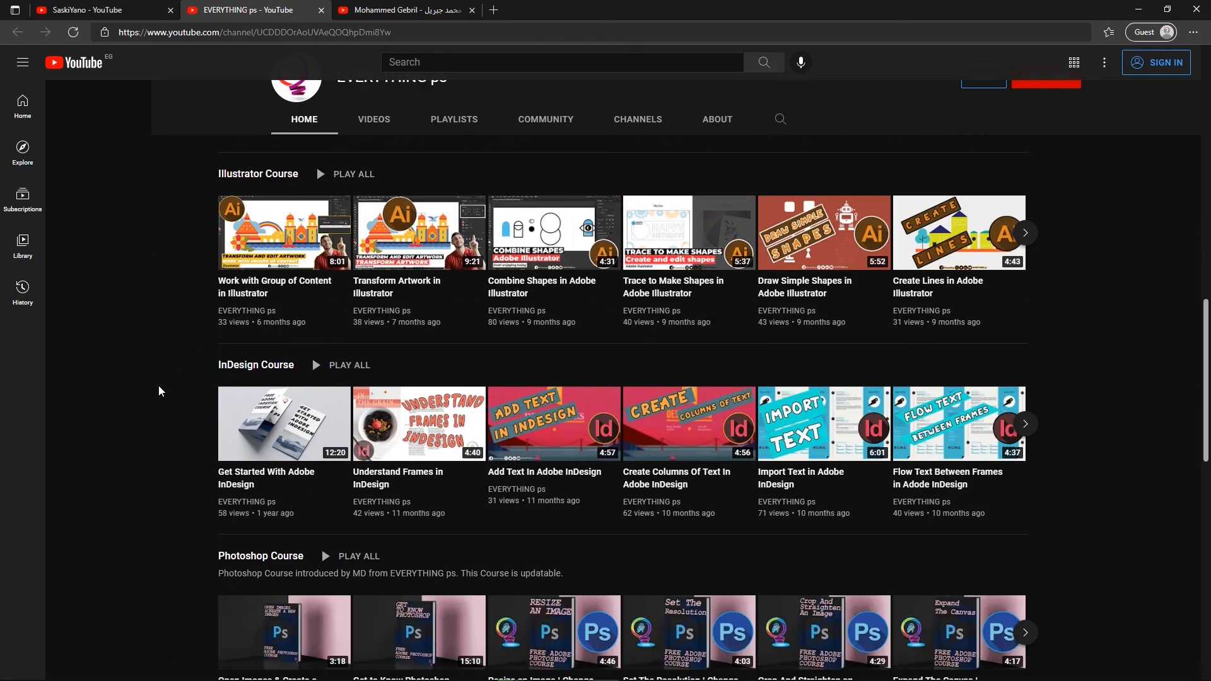
pyautogui.scroll(-5, 250, 362)
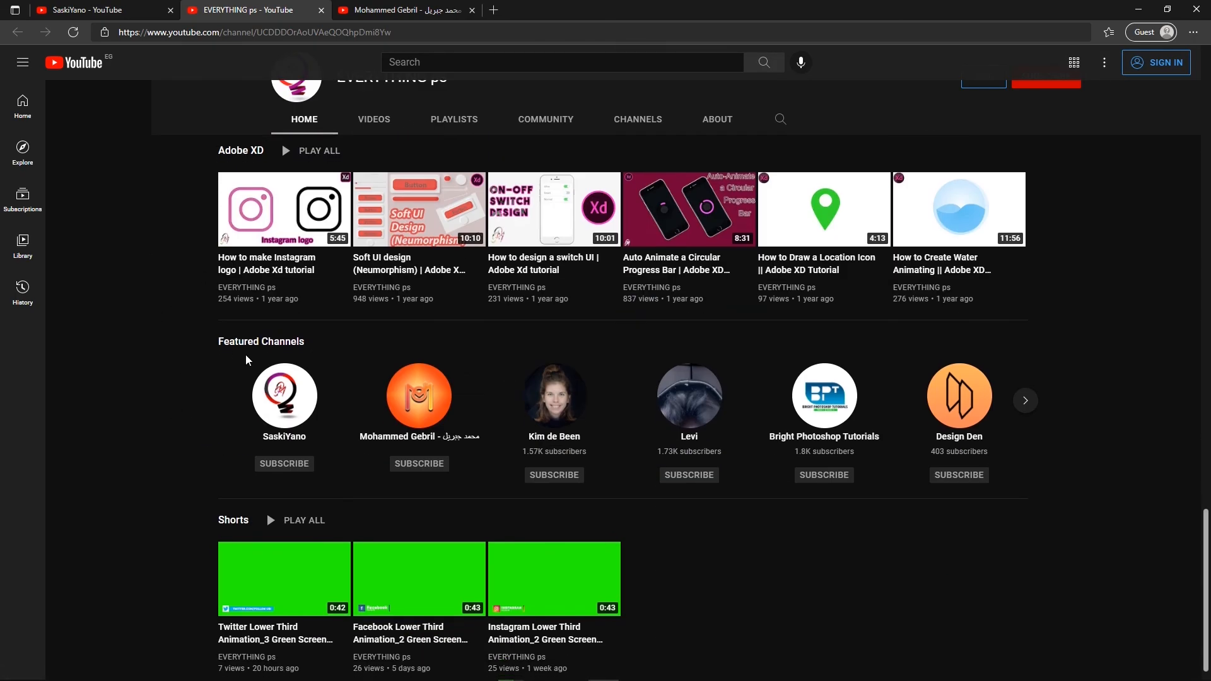
pyautogui.scroll(20, 183, 466)
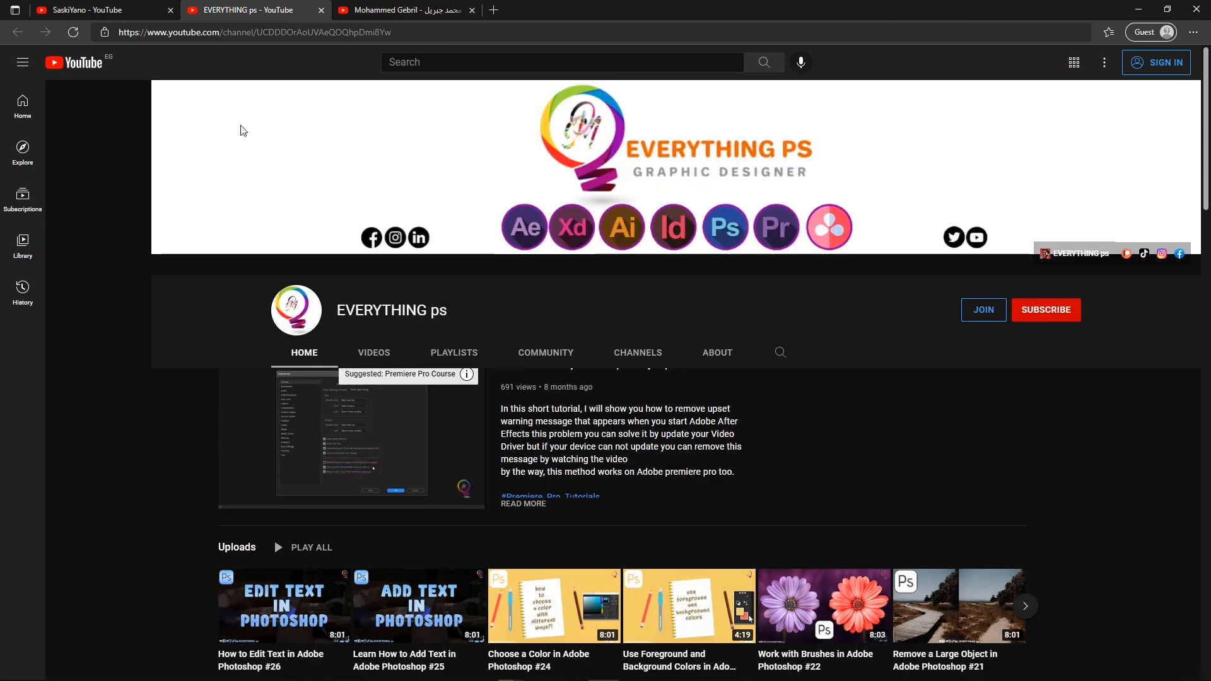
# Step: Switch to the third open YouTube channel, look over its home page and show its list of videos
pyautogui.hotkey('ctrl', 'Tab')
pyautogui.scroll(-4, 180, 517)
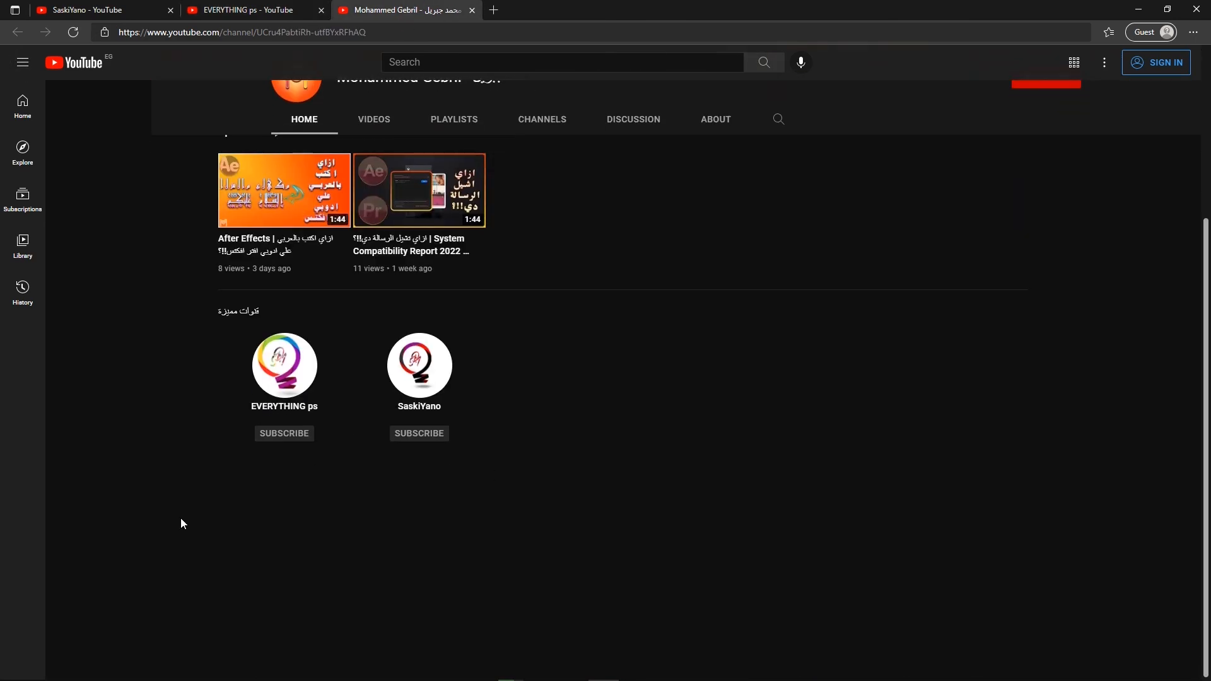
pyautogui.scroll(4, 181, 522)
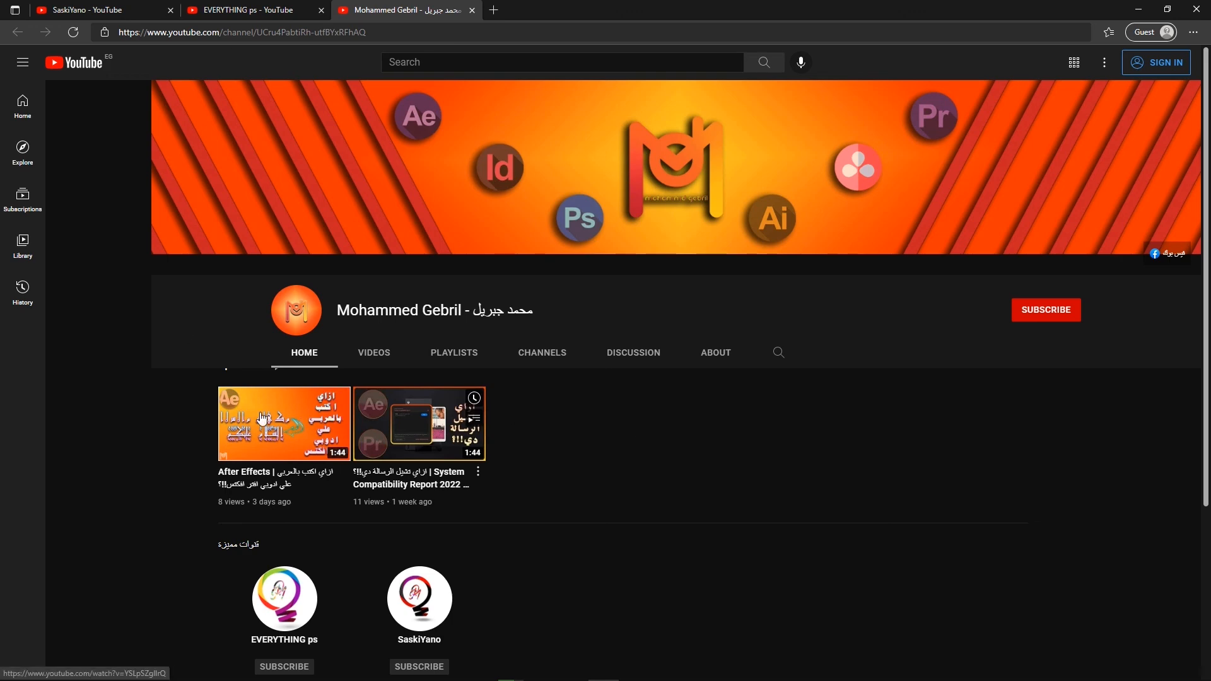
pyautogui.click(386, 353)
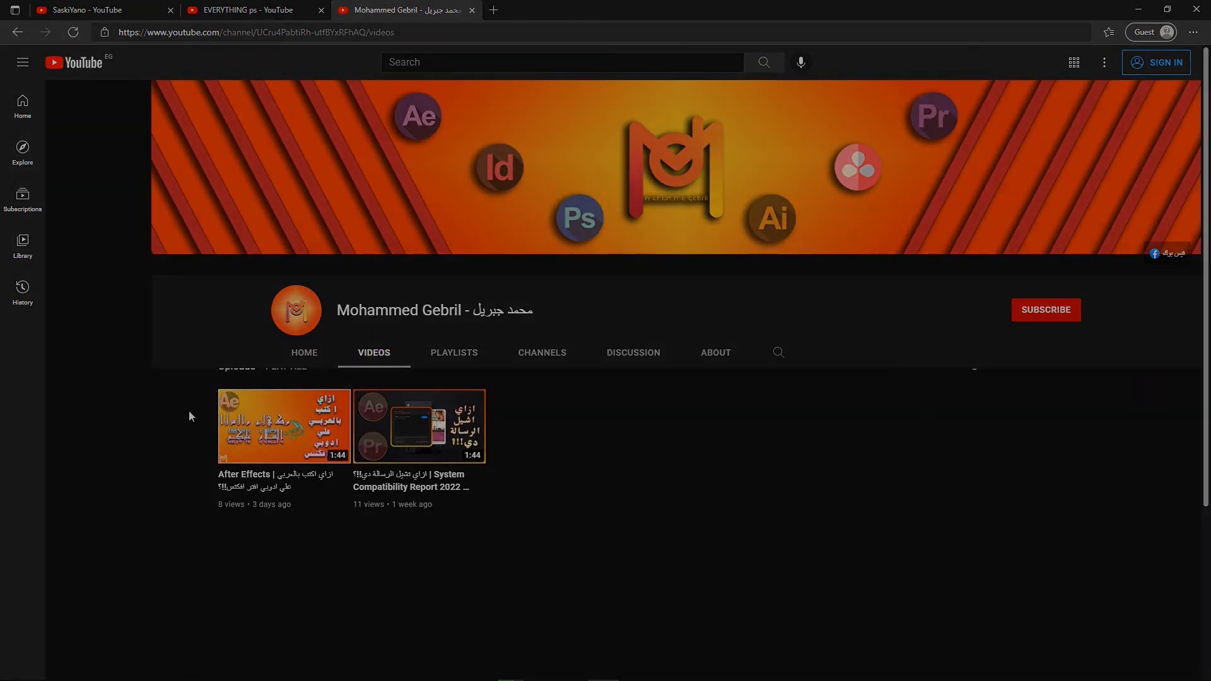